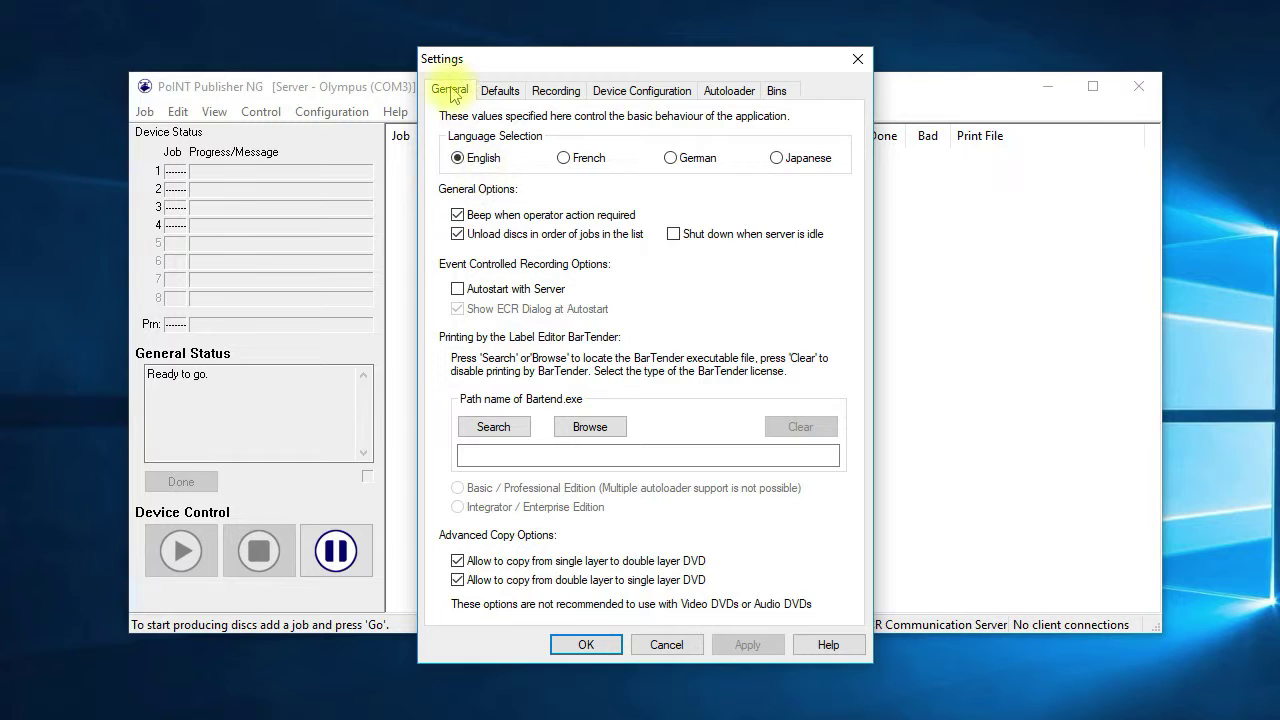
Review the general, default job, recording, device setup and autoloader settings of the Olympus autoloader.
{"action": "left_click", "coordinate": [457, 234]}
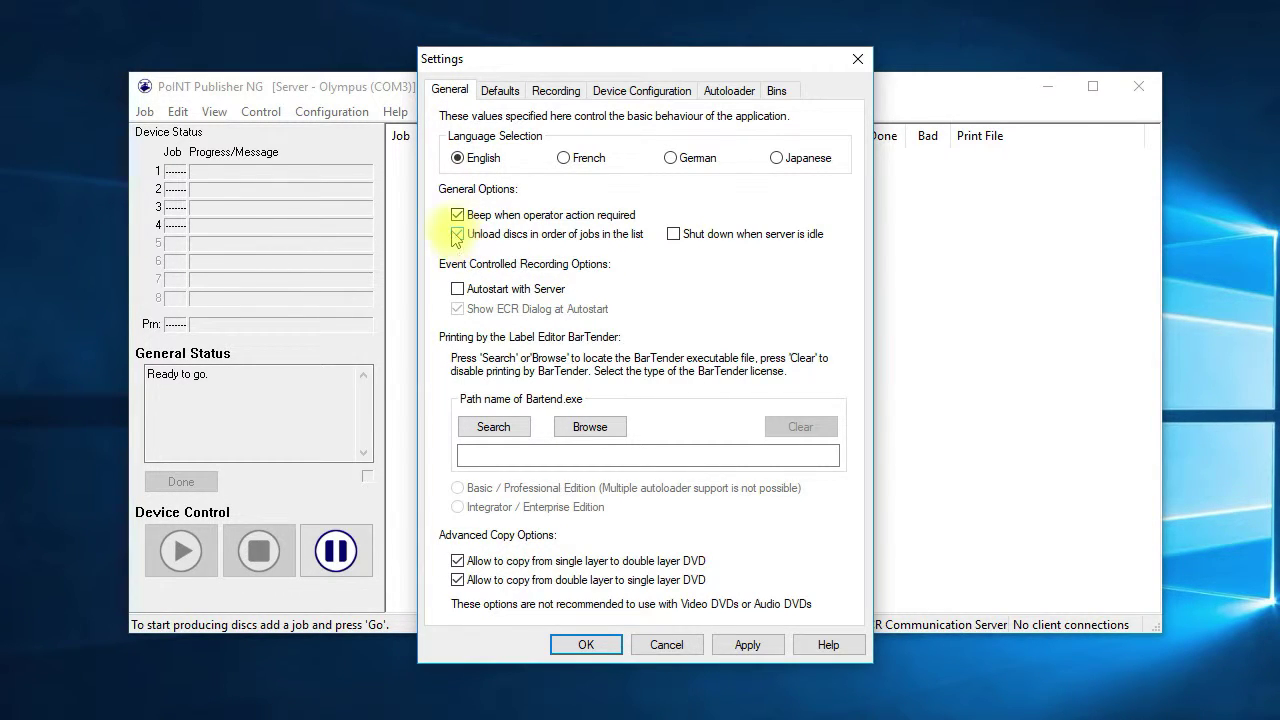
{"action": "left_click", "coordinate": [457, 290]}
{"action": "left_click", "coordinate": [458, 290]}
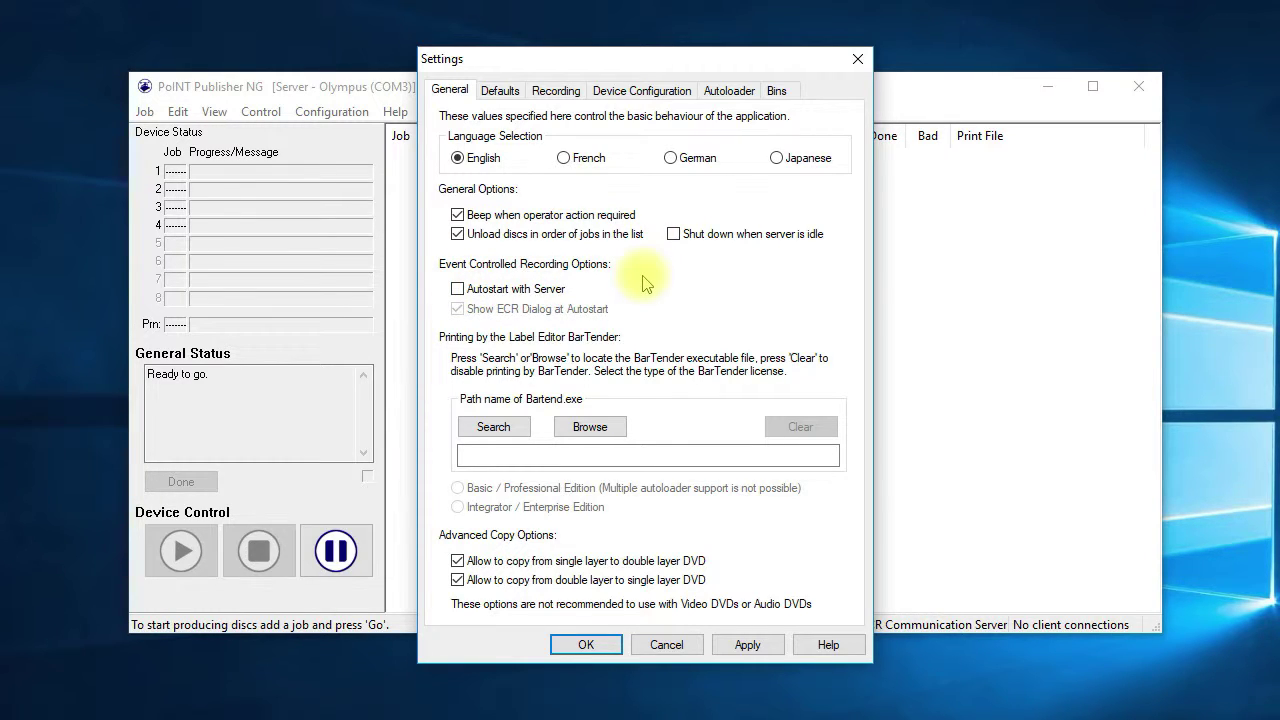
{"action": "left_click", "coordinate": [505, 93]}
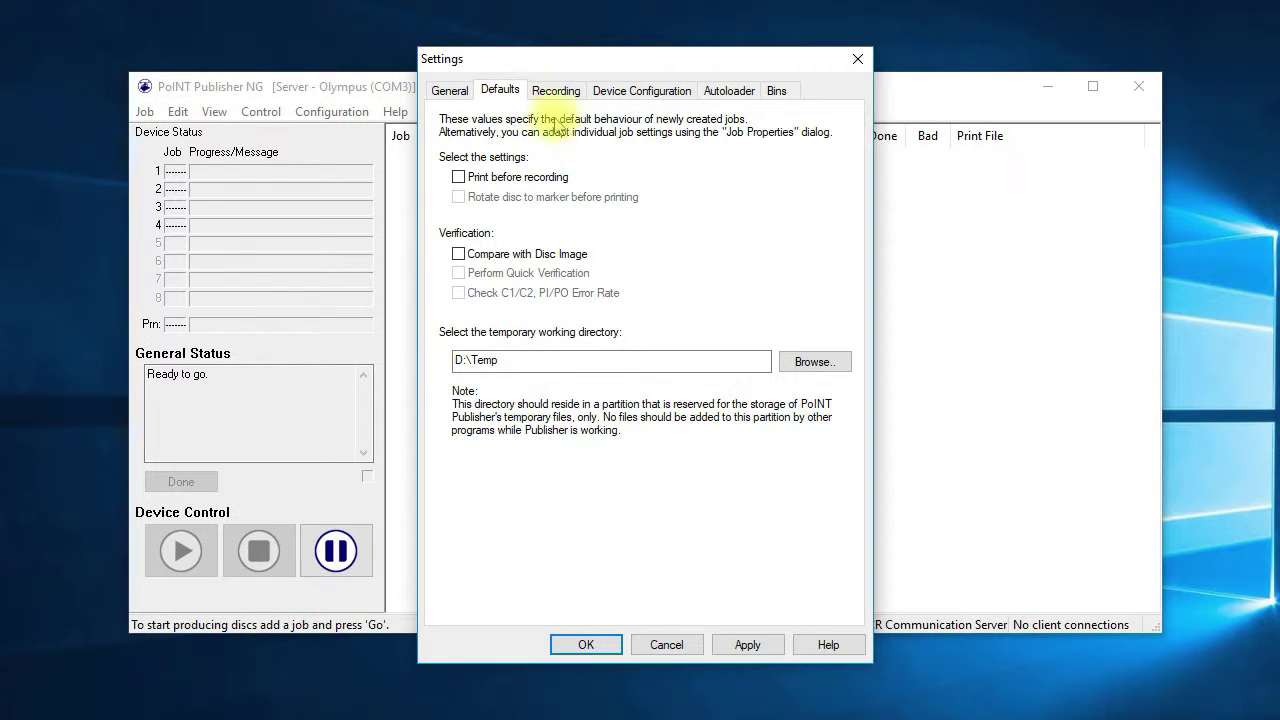
{"action": "left_click_drag", "start_coordinate": [552, 360], "coordinate": [434, 362]}
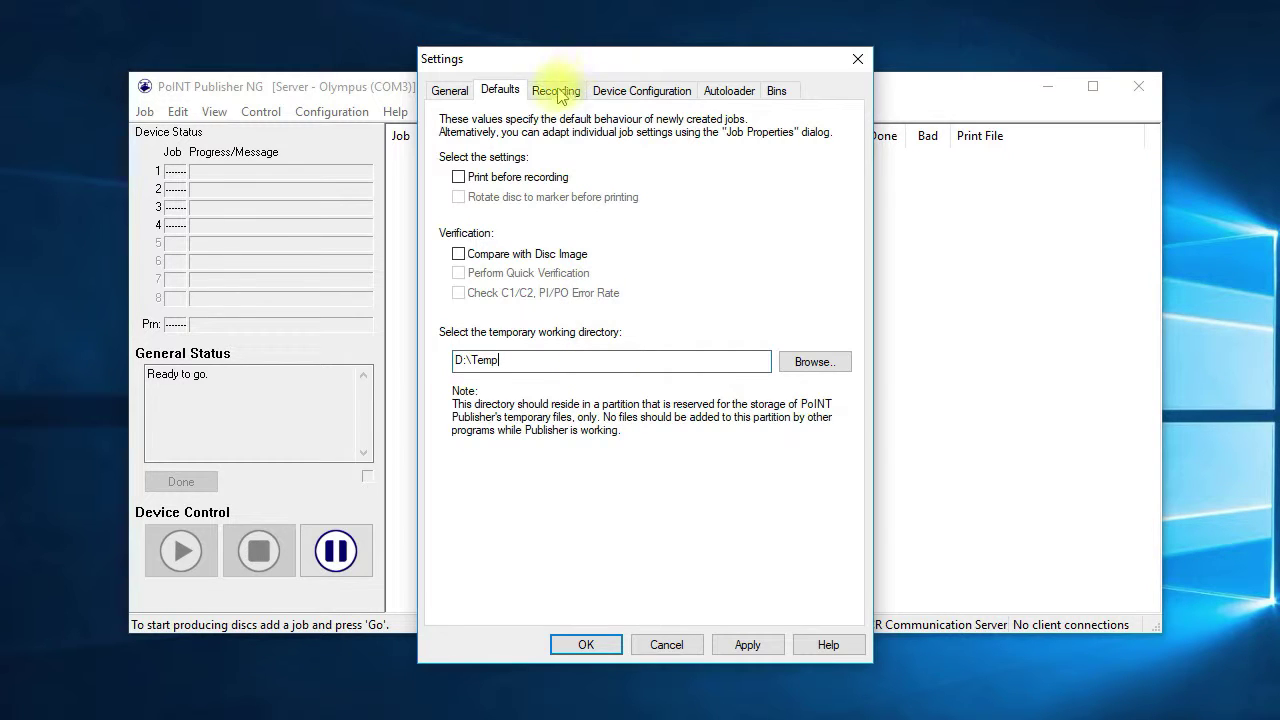
{"action": "left_click", "coordinate": [556, 92]}
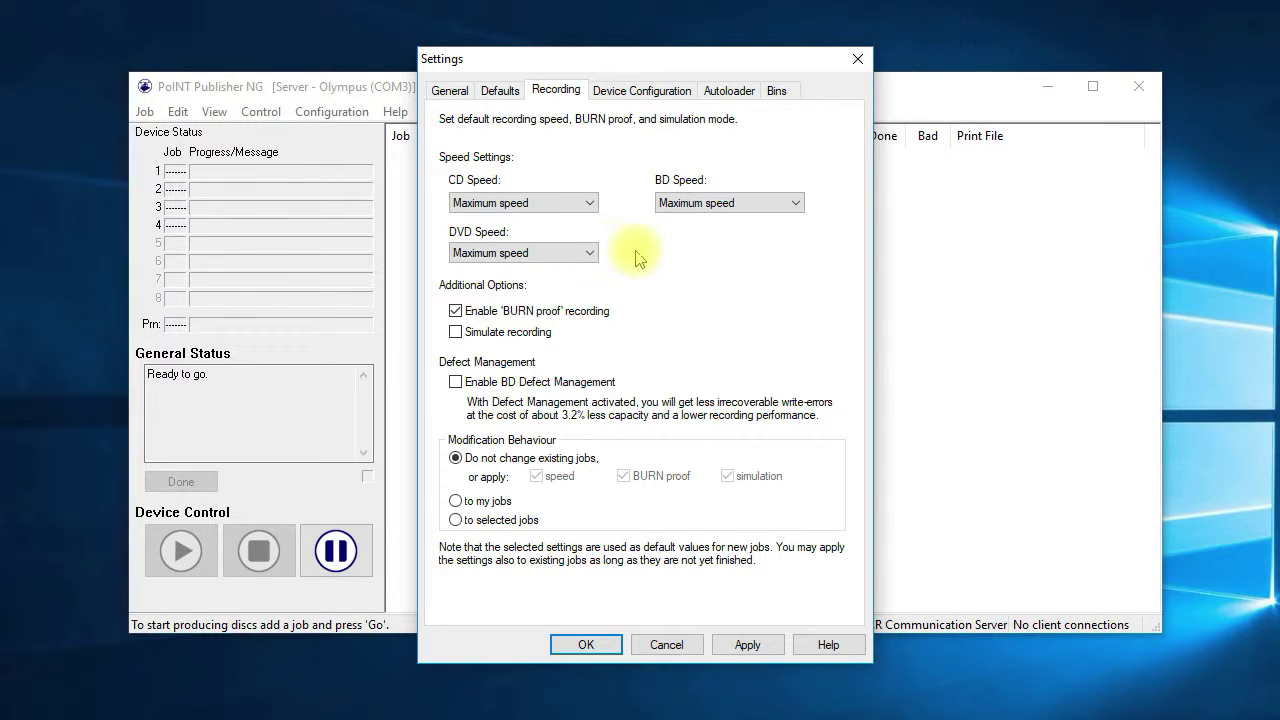
{"action": "left_click", "coordinate": [628, 92]}
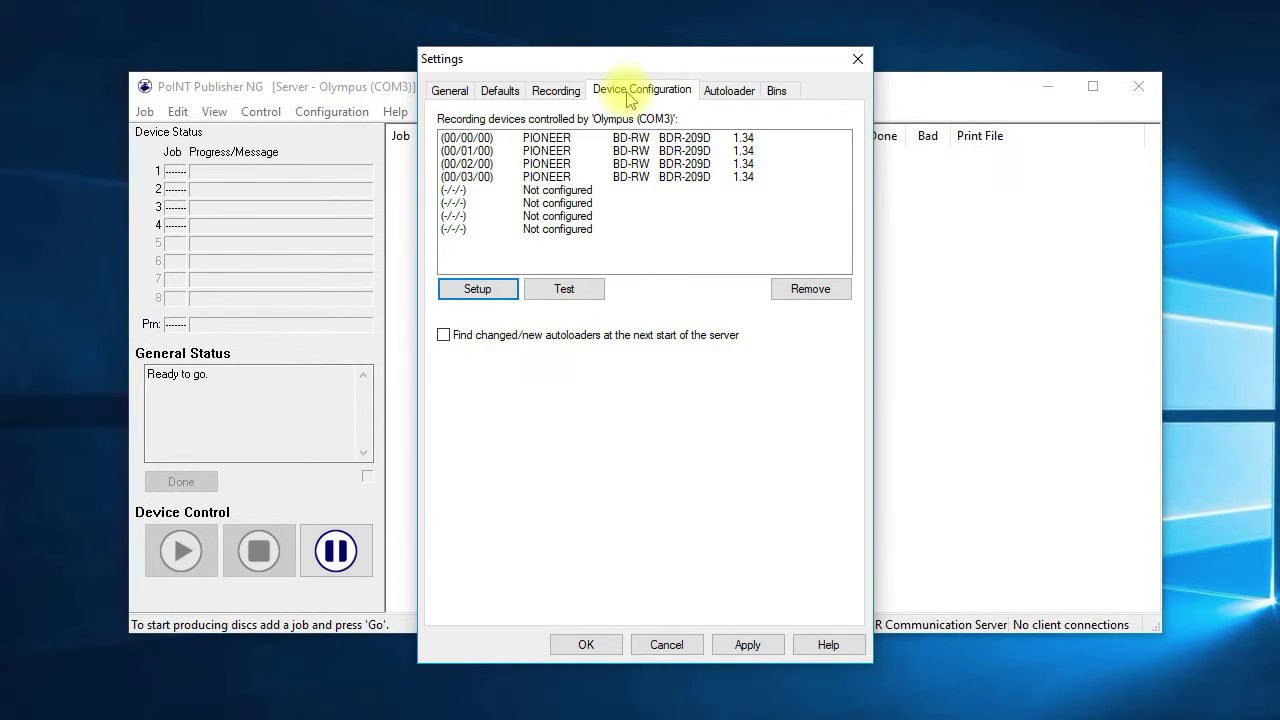
{"action": "left_click", "coordinate": [495, 293]}
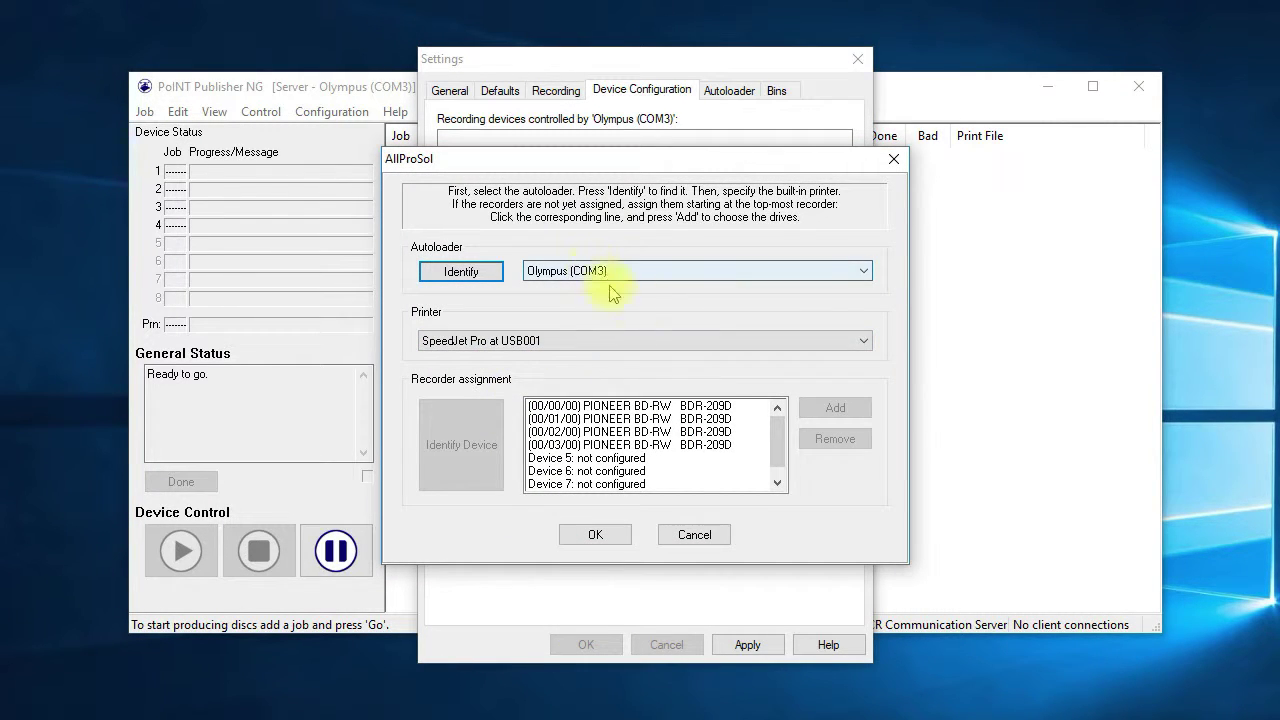
{"action": "left_click", "coordinate": [698, 536]}
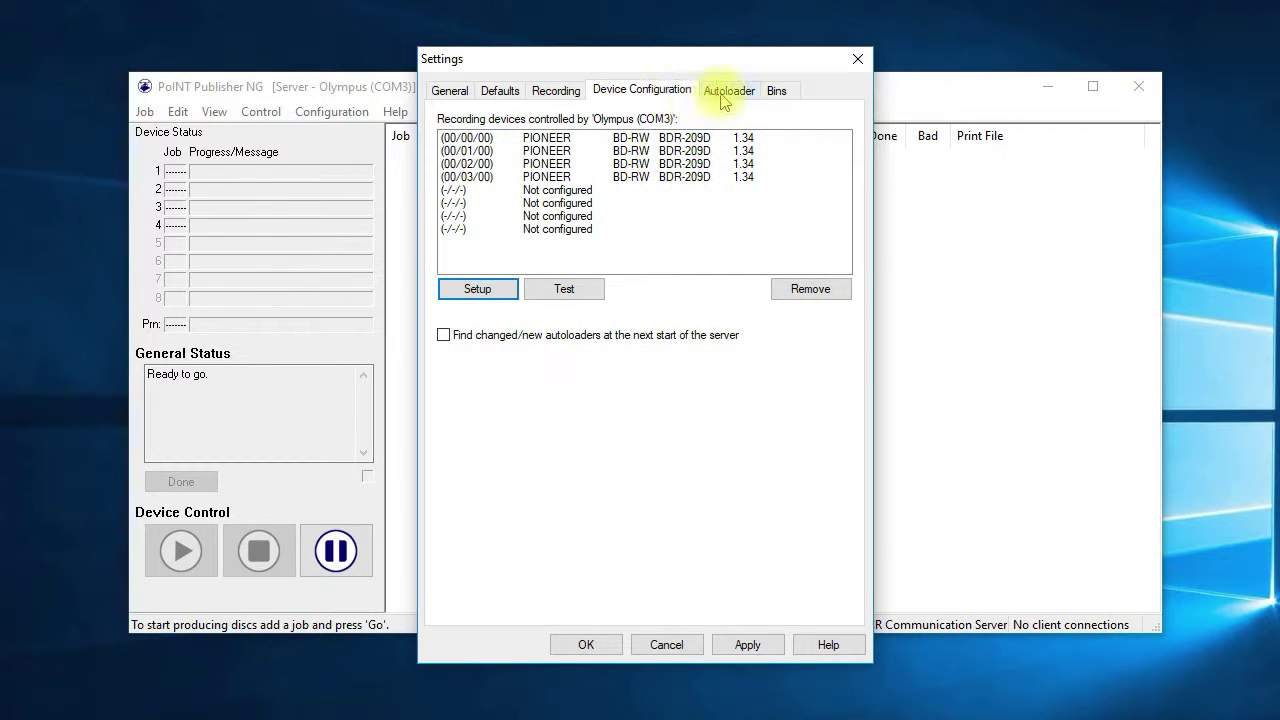
{"action": "left_click", "coordinate": [727, 92]}
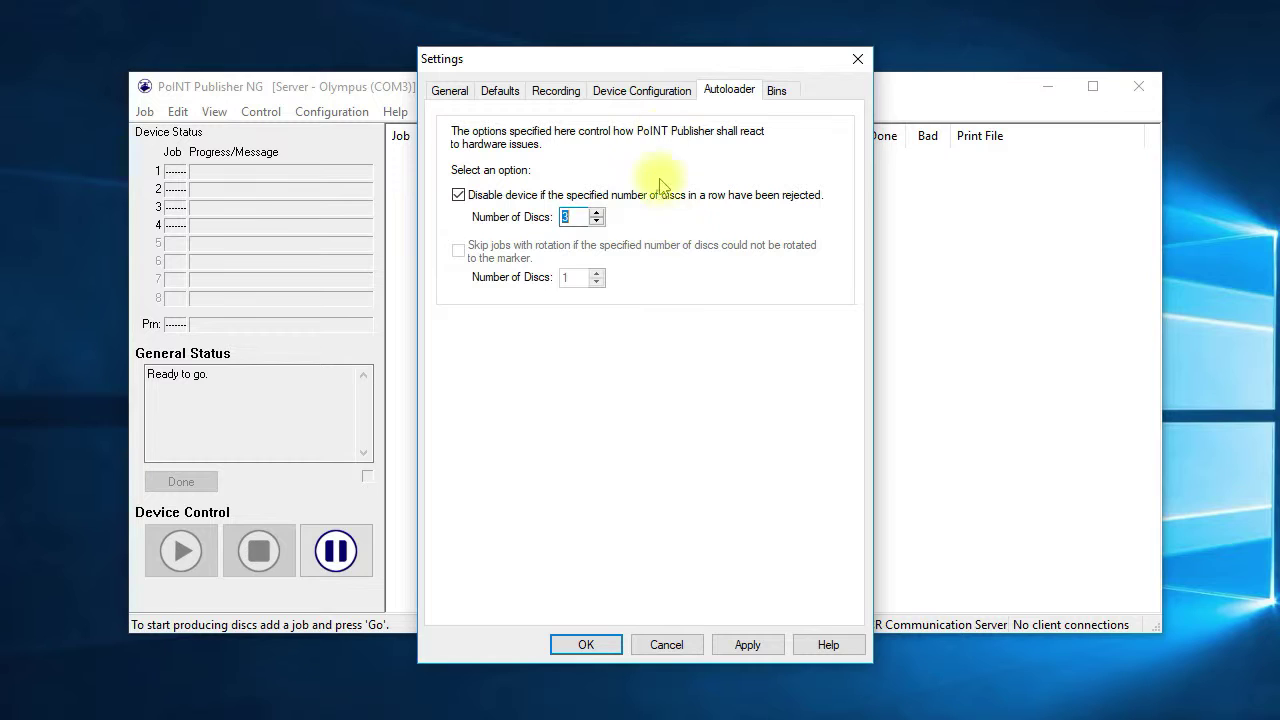
Try the individual bin configuration with 2 input bins and 1 output bin, setting Bin 3's media type to DVD-R.
{"action": "left_click", "coordinate": [786, 91]}
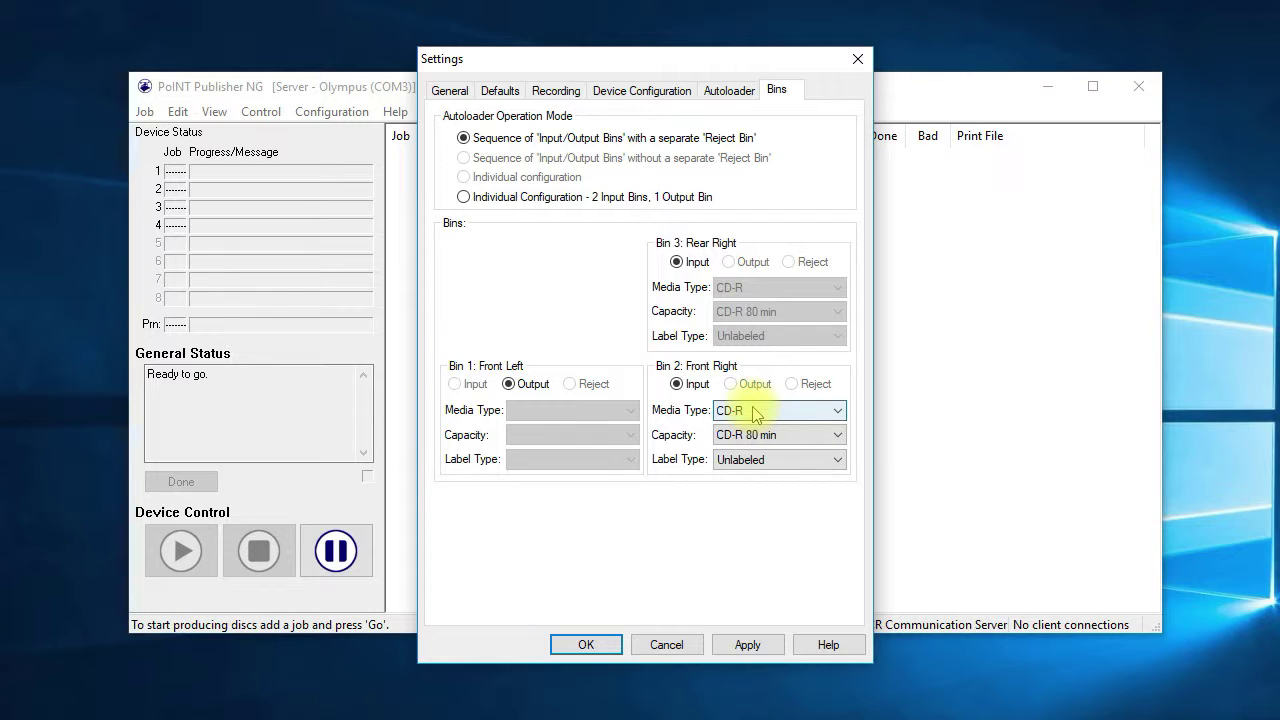
{"action": "left_click", "coordinate": [753, 419]}
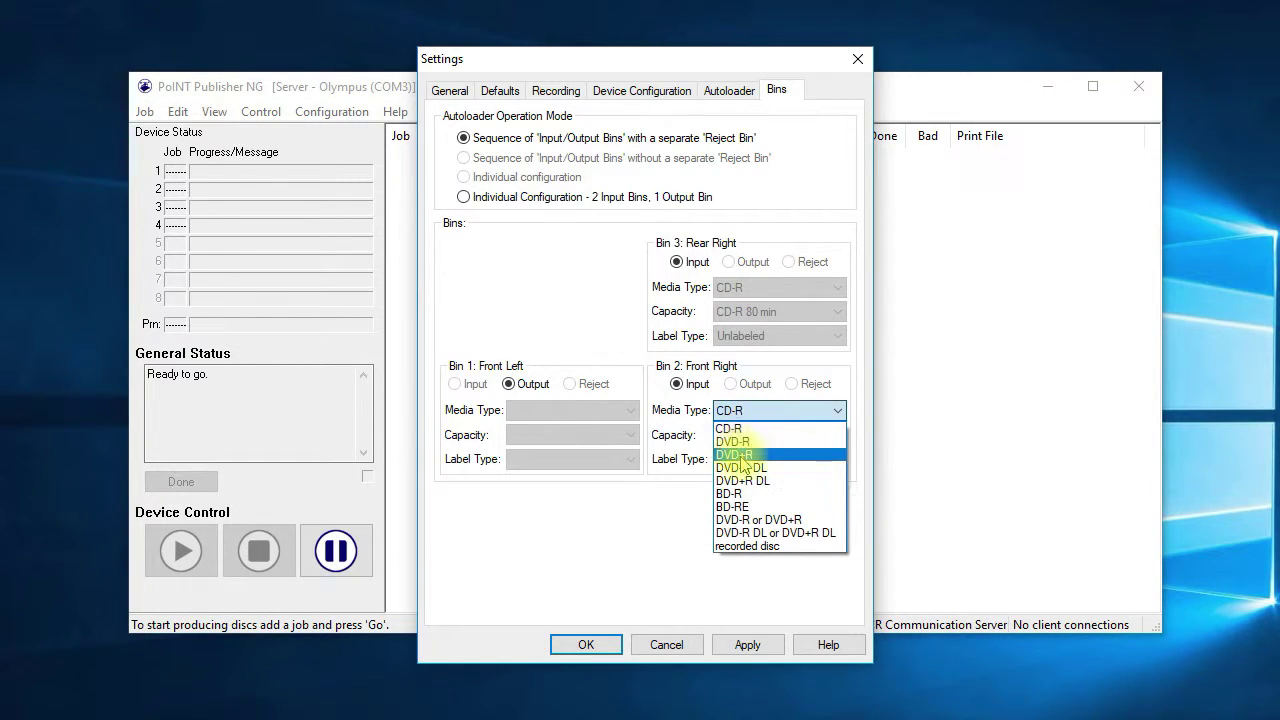
{"action": "left_click", "coordinate": [680, 561]}
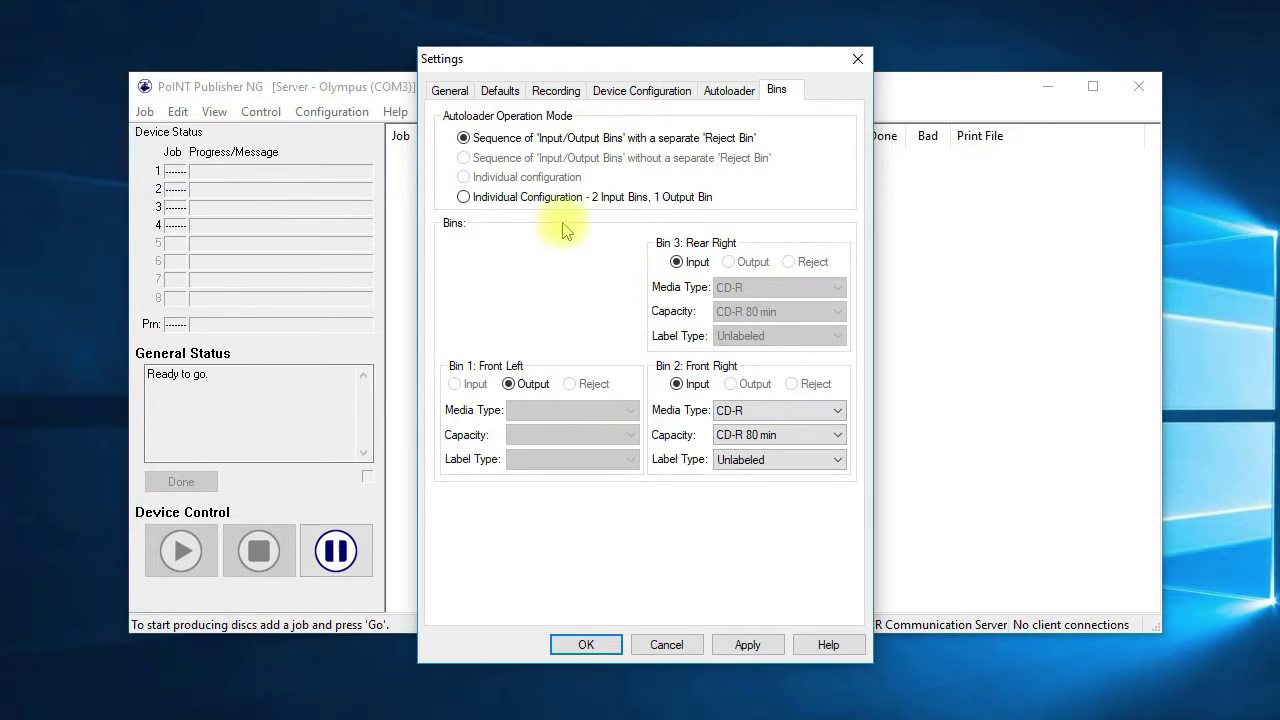
{"action": "left_click", "coordinate": [464, 198]}
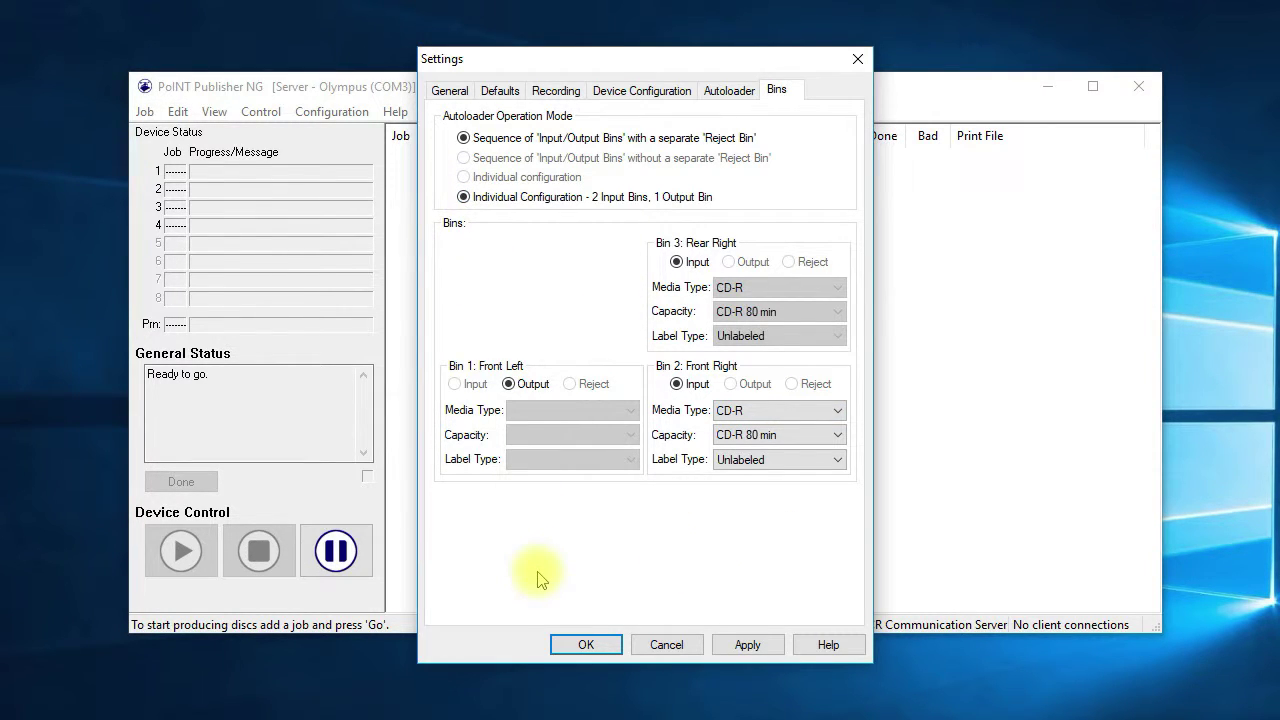
{"action": "left_click", "coordinate": [752, 287]}
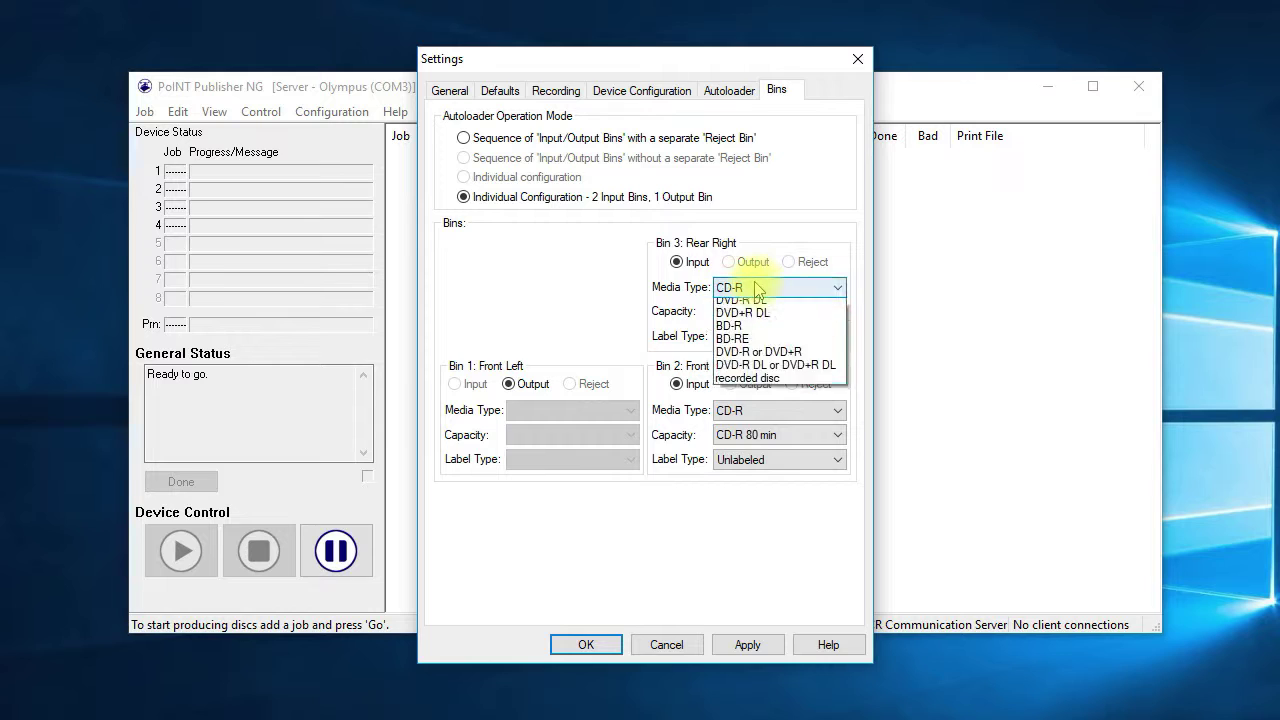
{"action": "left_click", "coordinate": [755, 320]}
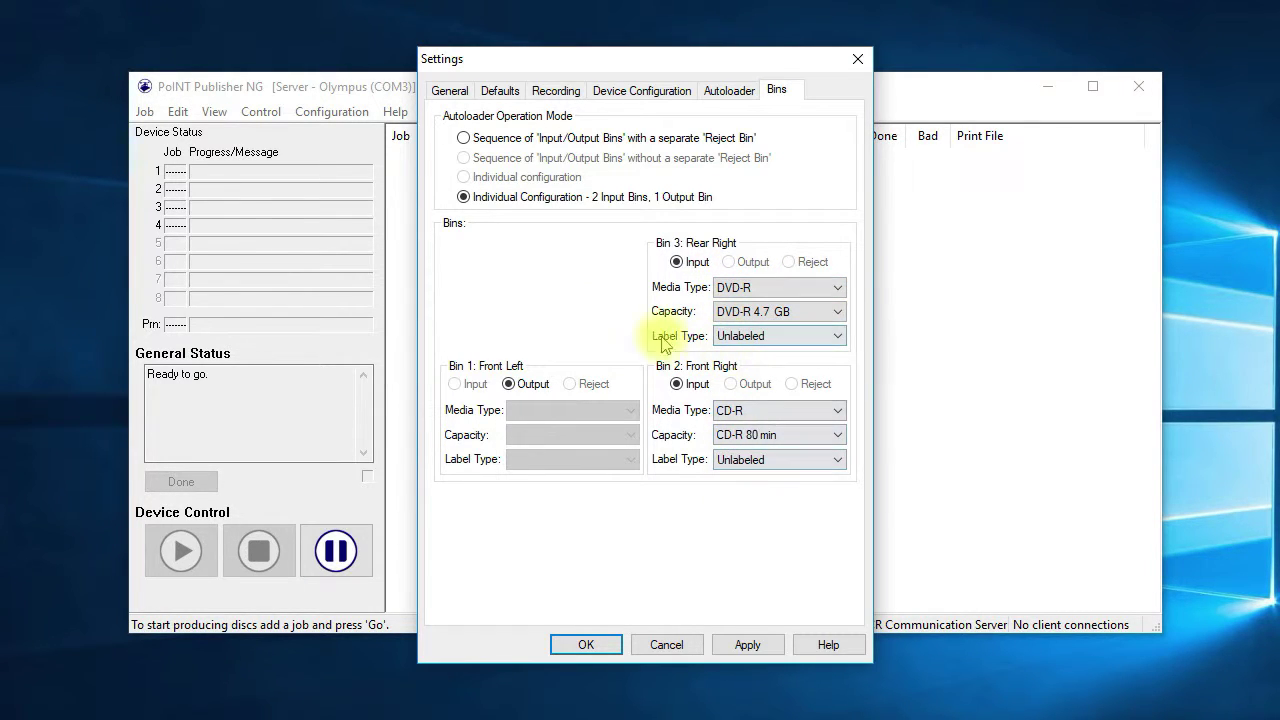
Set the bins to a sequence of input/output bins with a separate reject bin, choose Bin 2's capacity, and save the settings.
{"action": "left_click", "coordinate": [464, 138]}
{"action": "left_click", "coordinate": [752, 435]}
{"action": "left_click", "coordinate": [760, 491]}
{"action": "left_click", "coordinate": [750, 644]}
{"action": "left_click", "coordinate": [598, 652]}
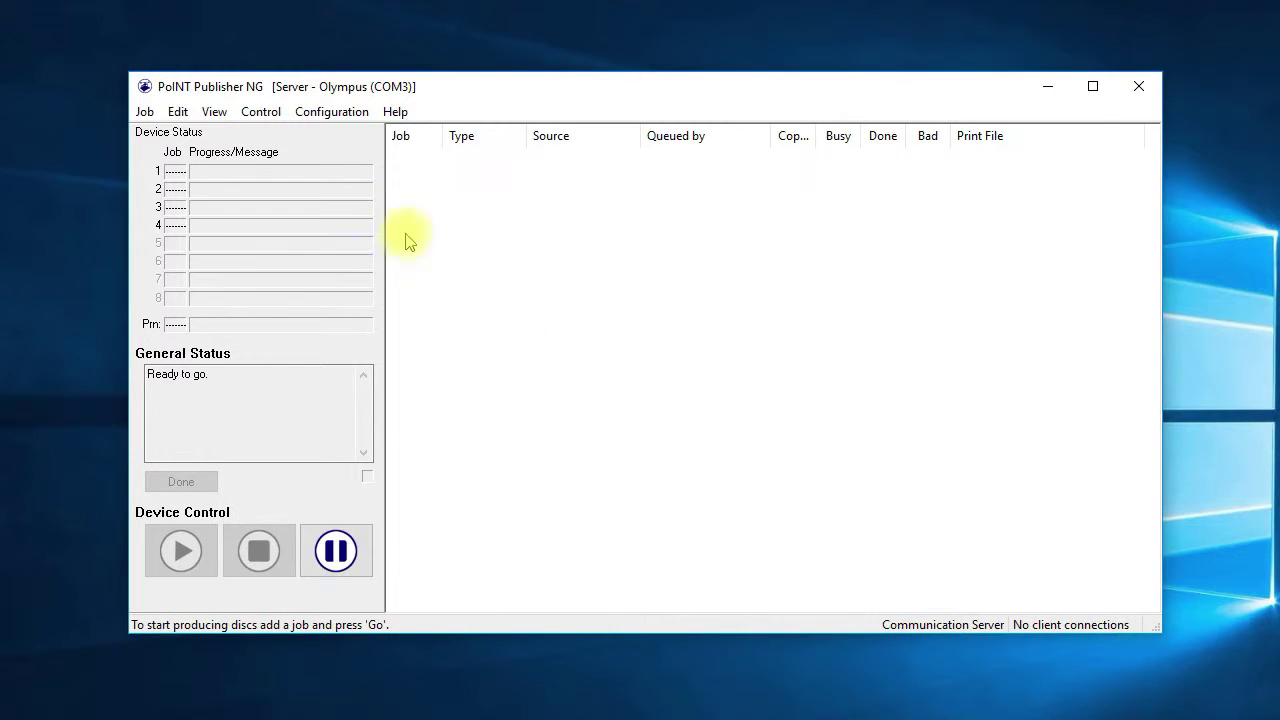
Create an event controlled recording folder named Archive in Image mode.
{"action": "left_click", "coordinate": [145, 113]}
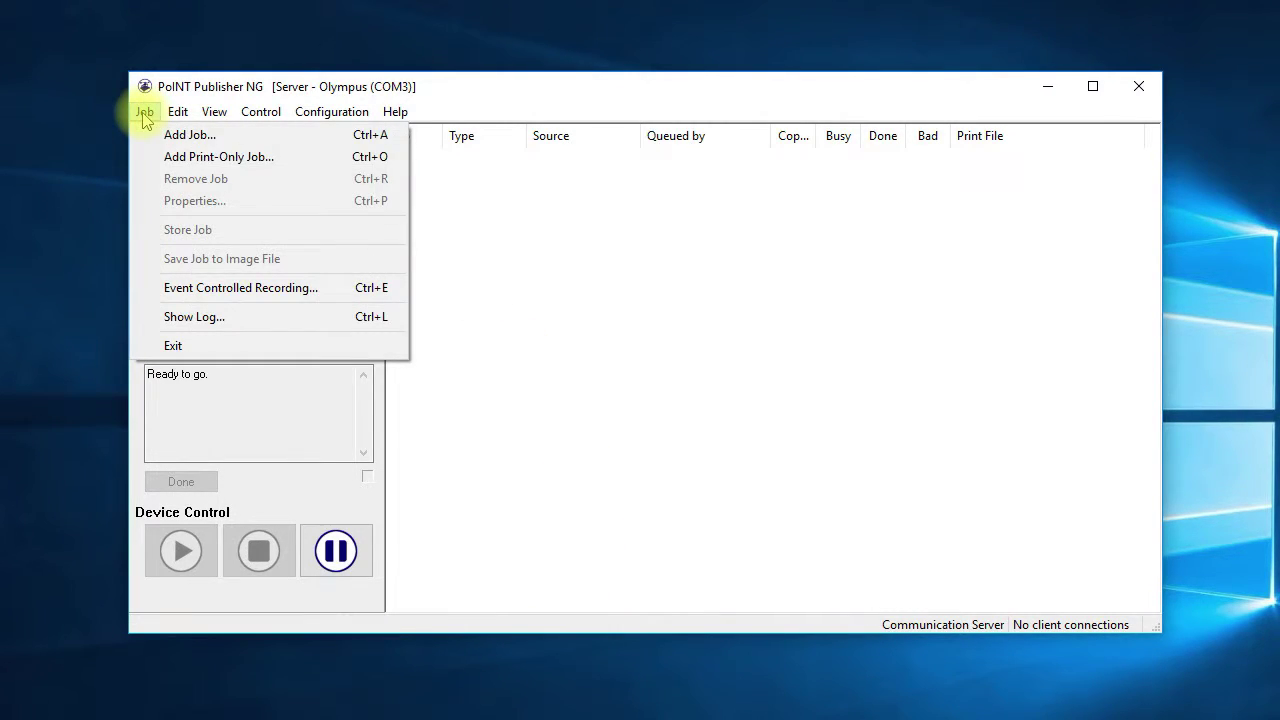
{"action": "left_click", "coordinate": [156, 290]}
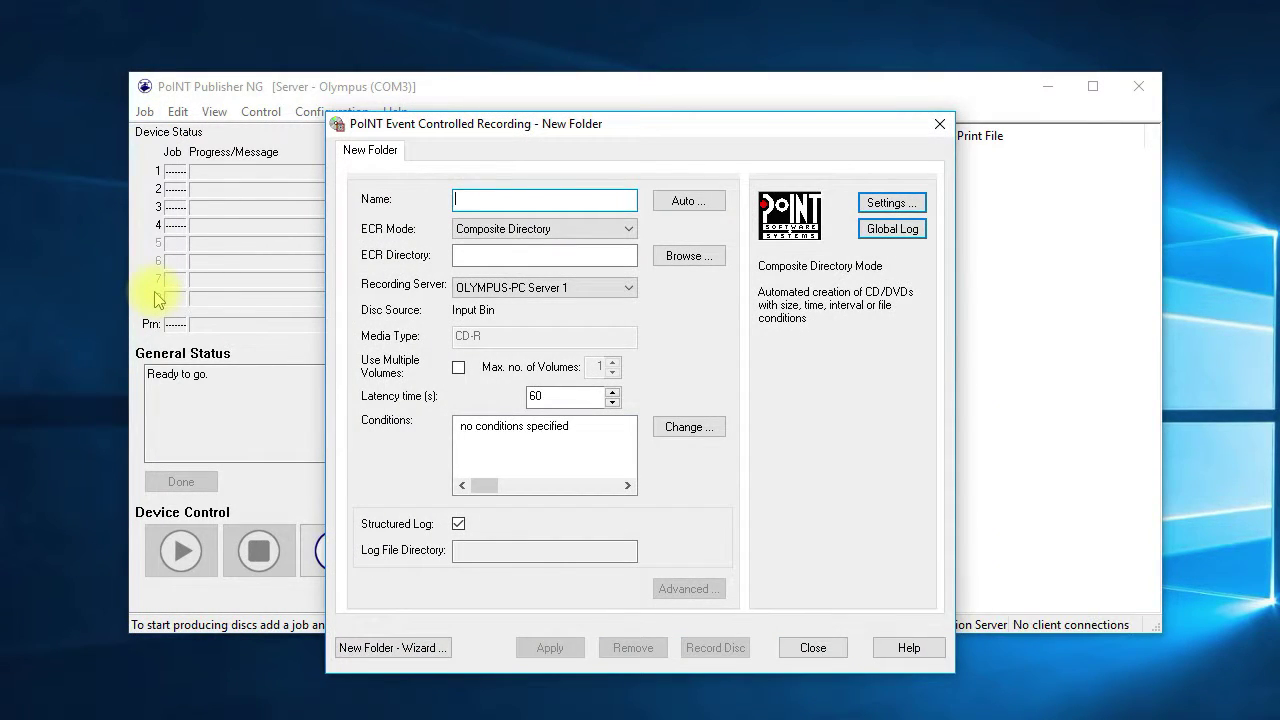
{"action": "type", "text": "Archive"}
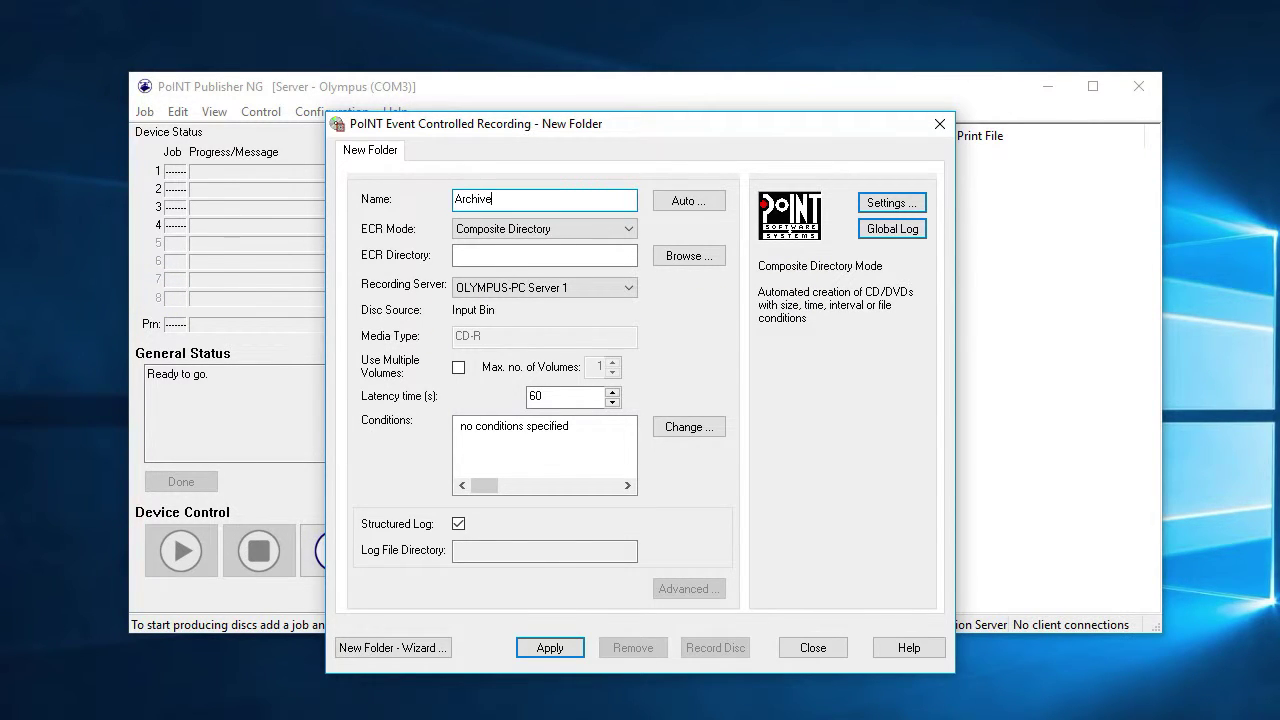
{"action": "left_click", "coordinate": [606, 229]}
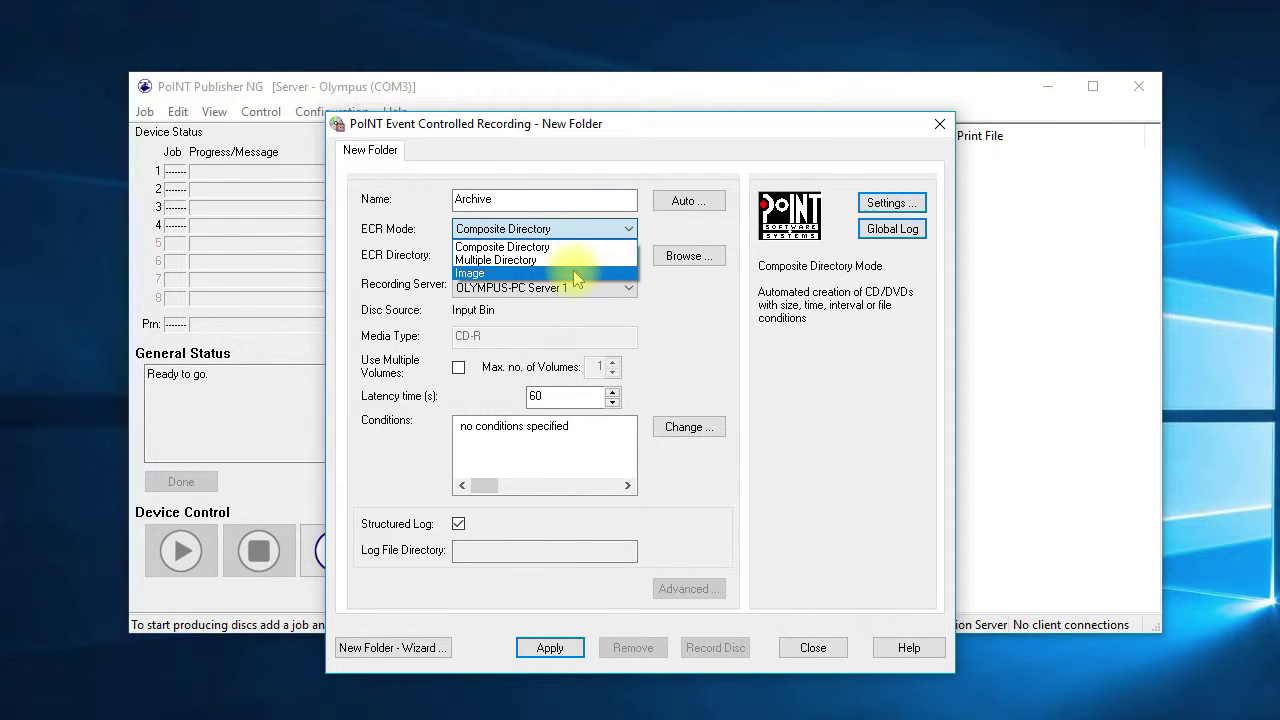
{"action": "left_click", "coordinate": [573, 271]}
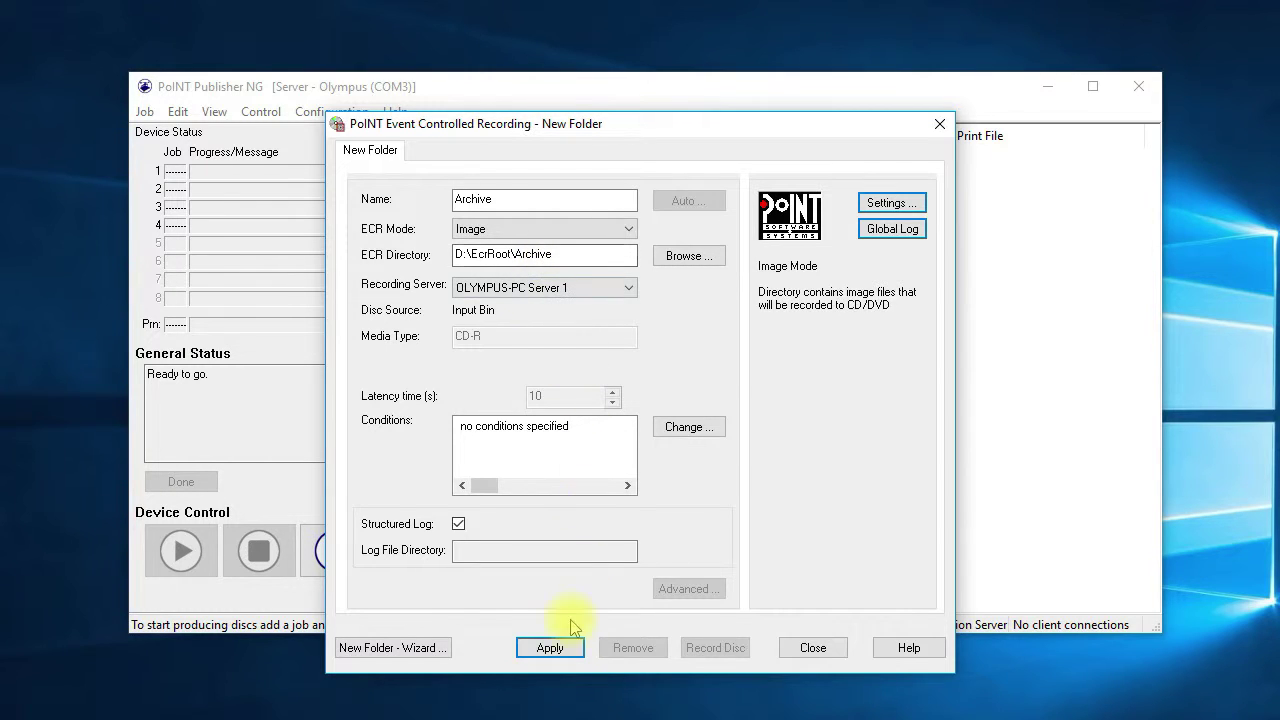
{"action": "left_click", "coordinate": [556, 650]}
{"action": "left_click", "coordinate": [655, 447]}
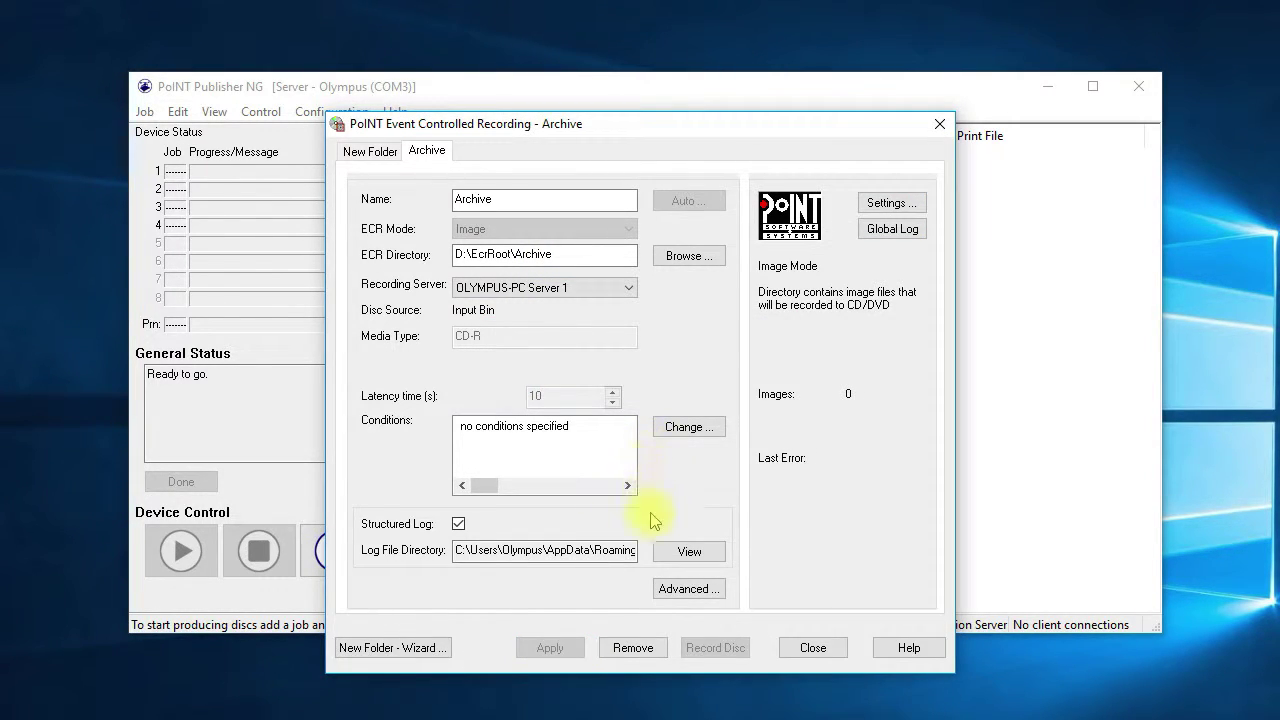
{"action": "left_click", "coordinate": [622, 550]}
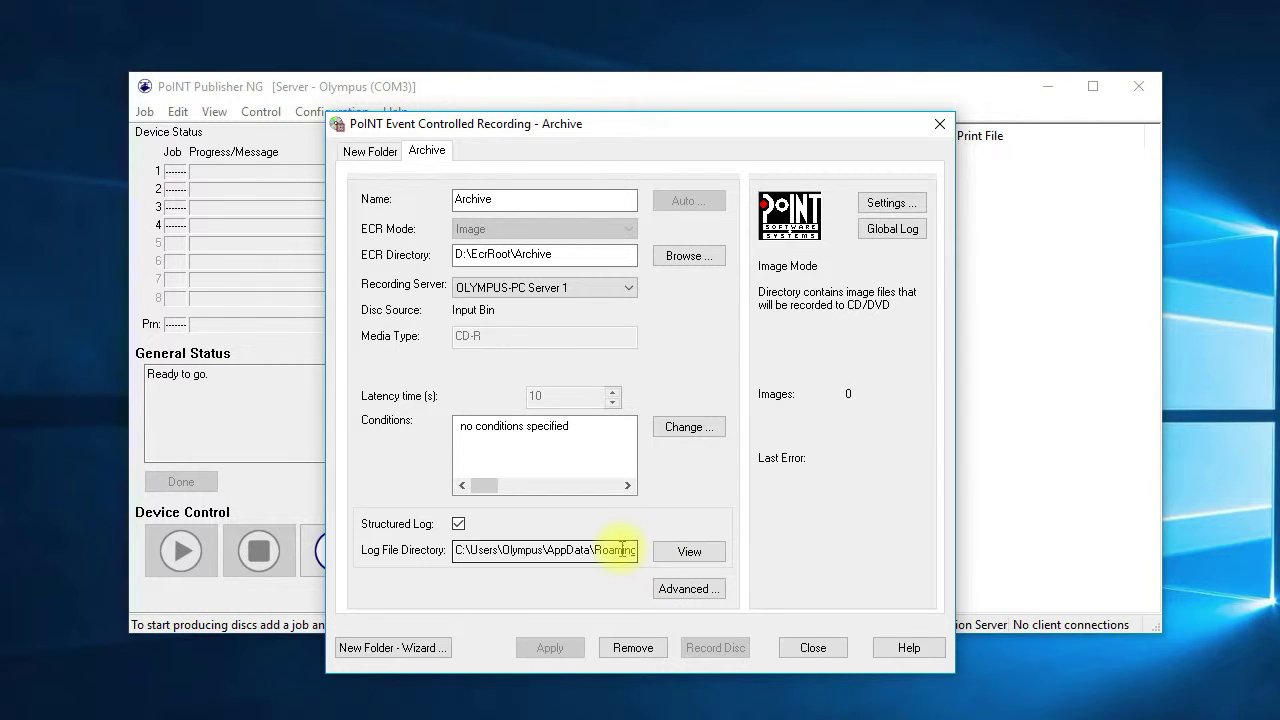
Turn printing on in the Archive folder's advanced options and save them.
{"action": "left_click", "coordinate": [663, 591]}
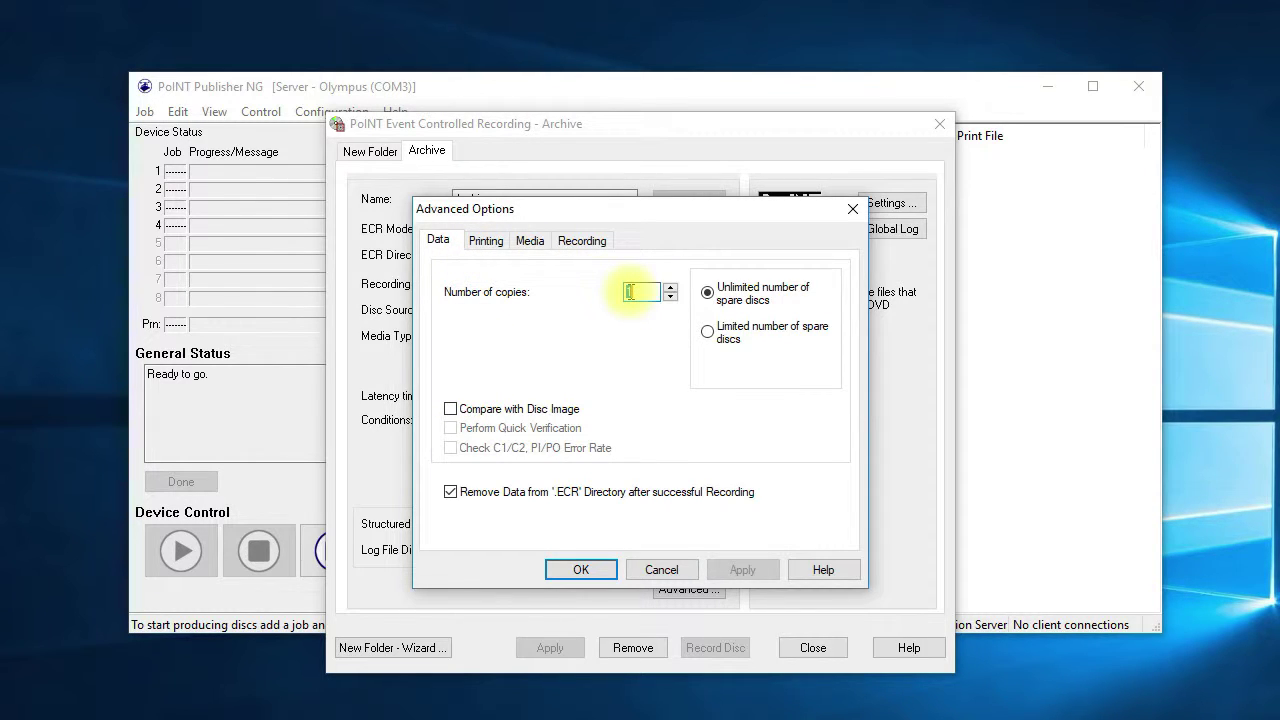
{"action": "left_click", "coordinate": [488, 243]}
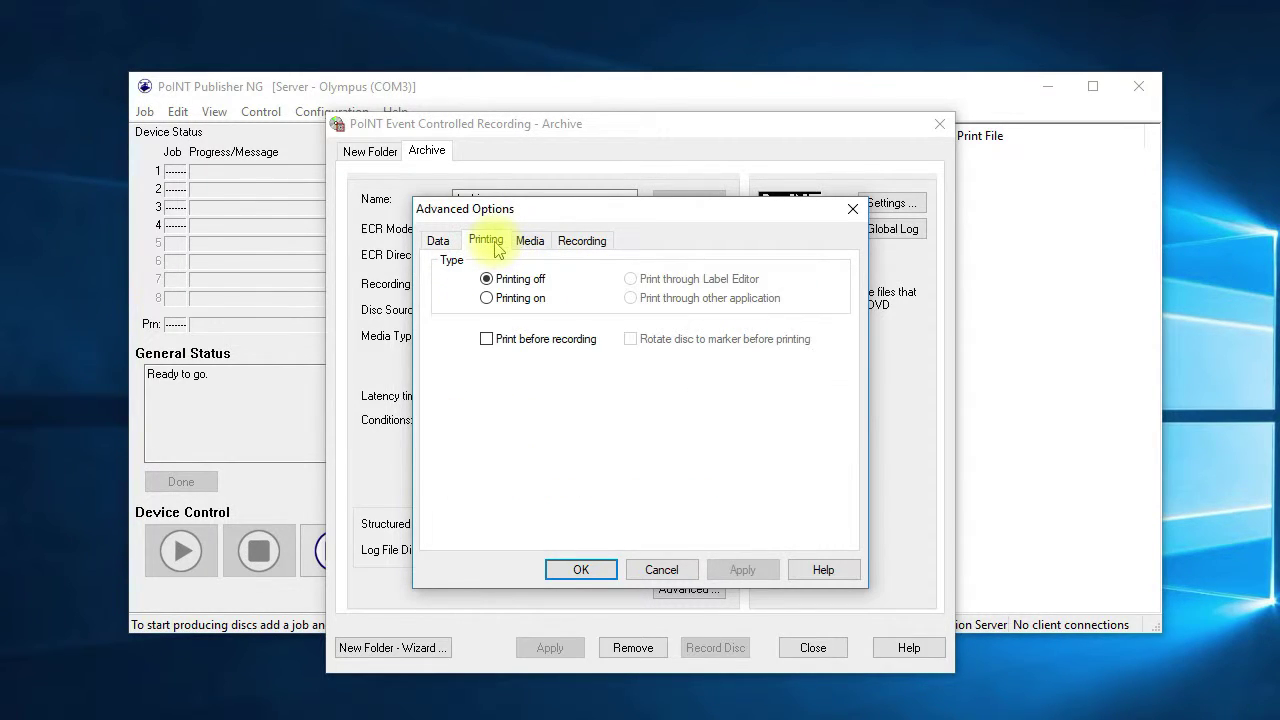
{"action": "left_click", "coordinate": [487, 300]}
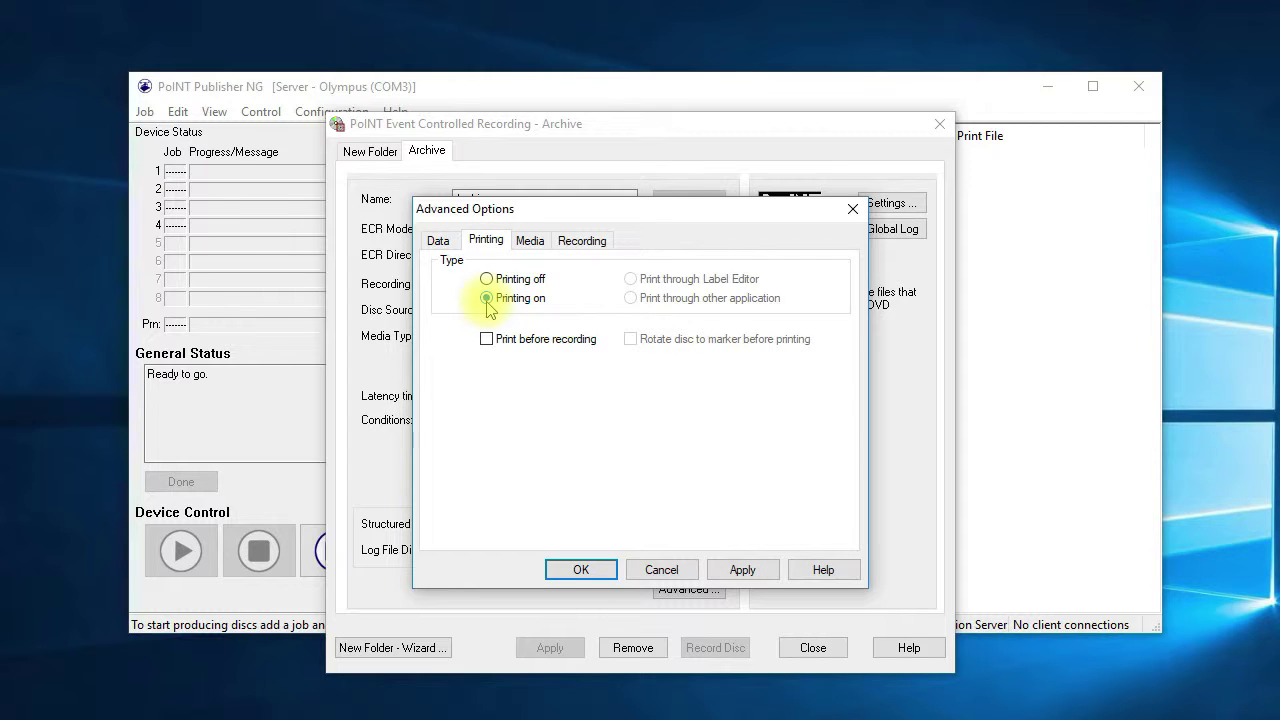
{"action": "left_click", "coordinate": [582, 244]}
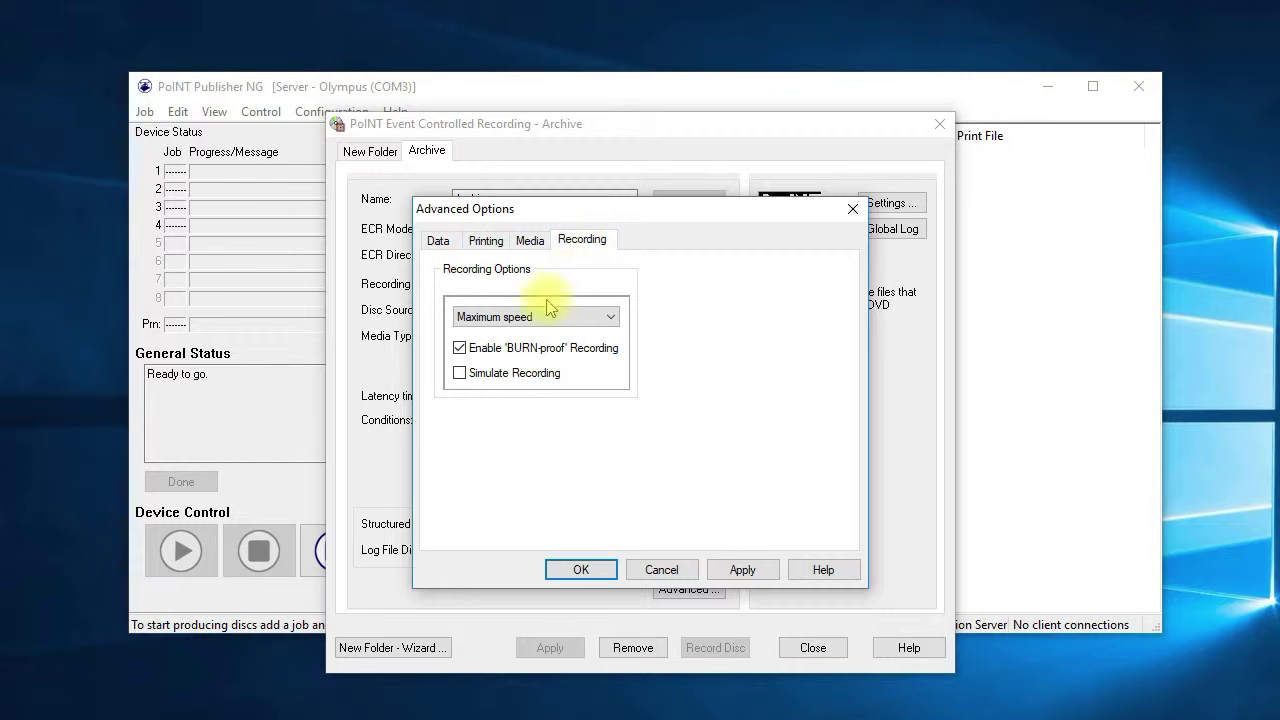
{"action": "left_click", "coordinate": [738, 566]}
{"action": "left_click", "coordinate": [586, 572]}
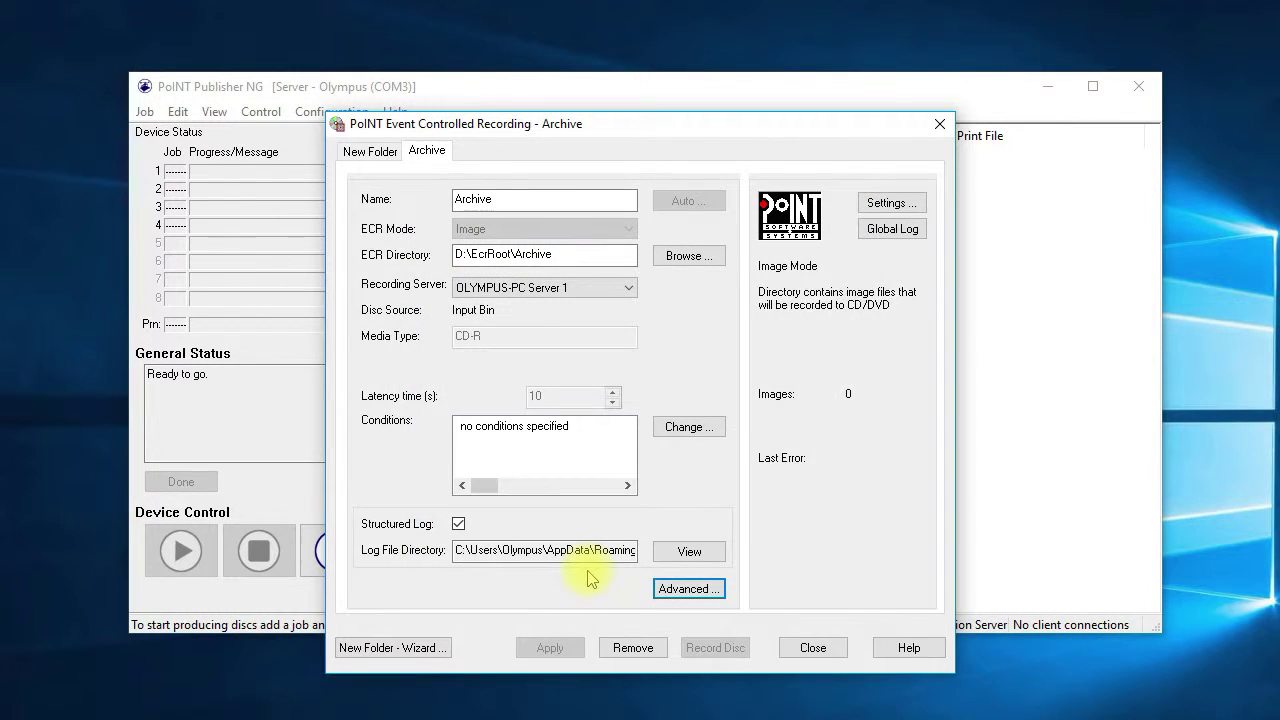
Examine the condition types and interval times offered for recording the Archive folder, without adding a condition.
{"action": "left_click", "coordinate": [688, 428]}
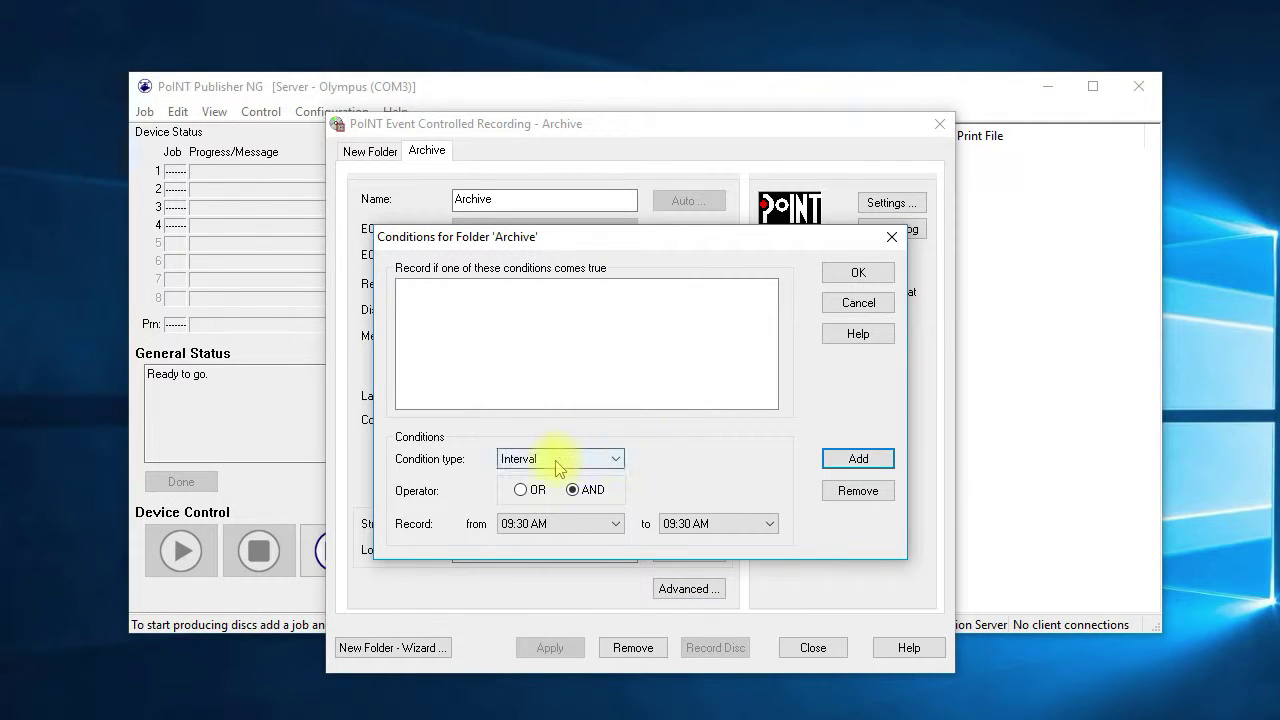
{"action": "left_click", "coordinate": [610, 458]}
{"action": "left_click", "coordinate": [612, 463]}
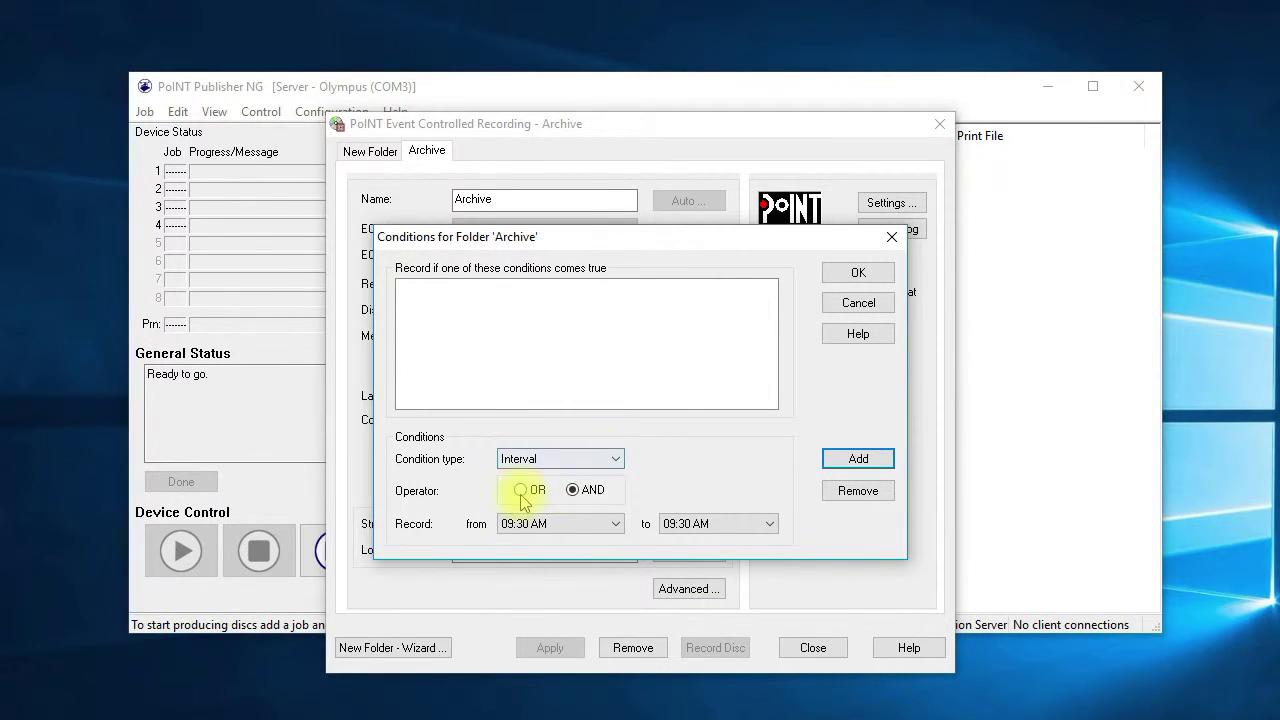
{"action": "left_click", "coordinate": [616, 531]}
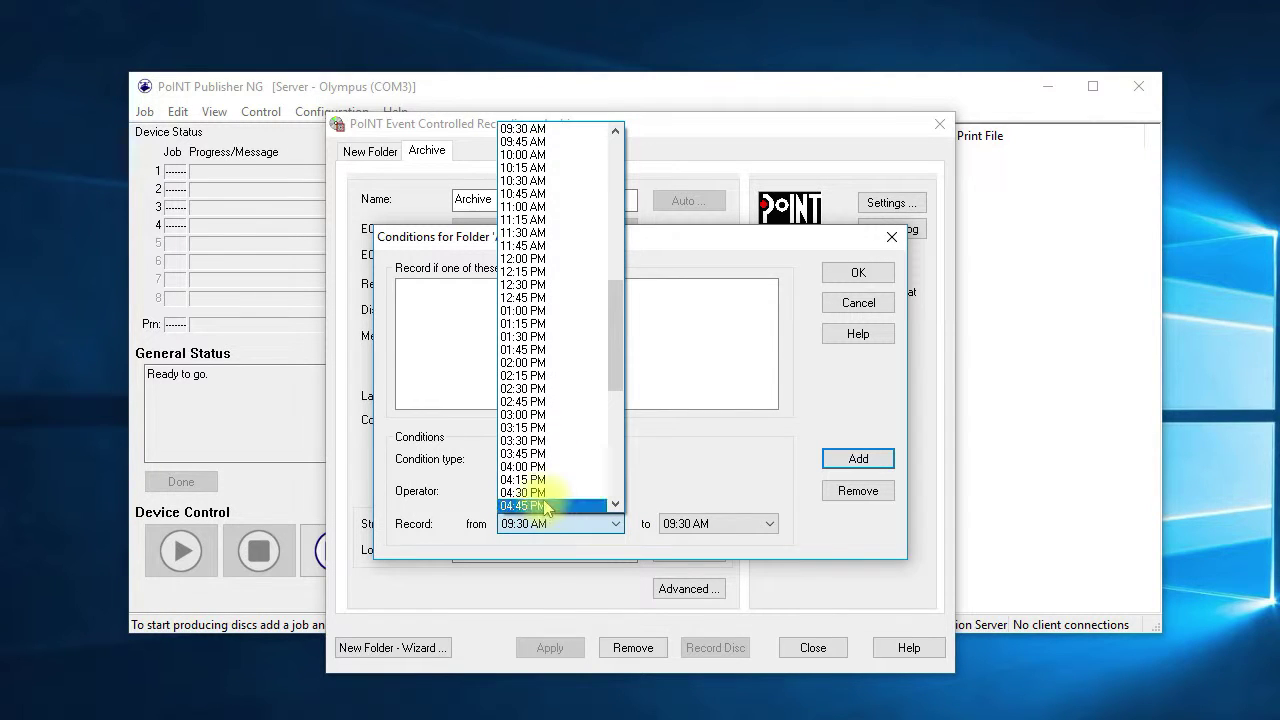
{"action": "left_click", "coordinate": [771, 523]}
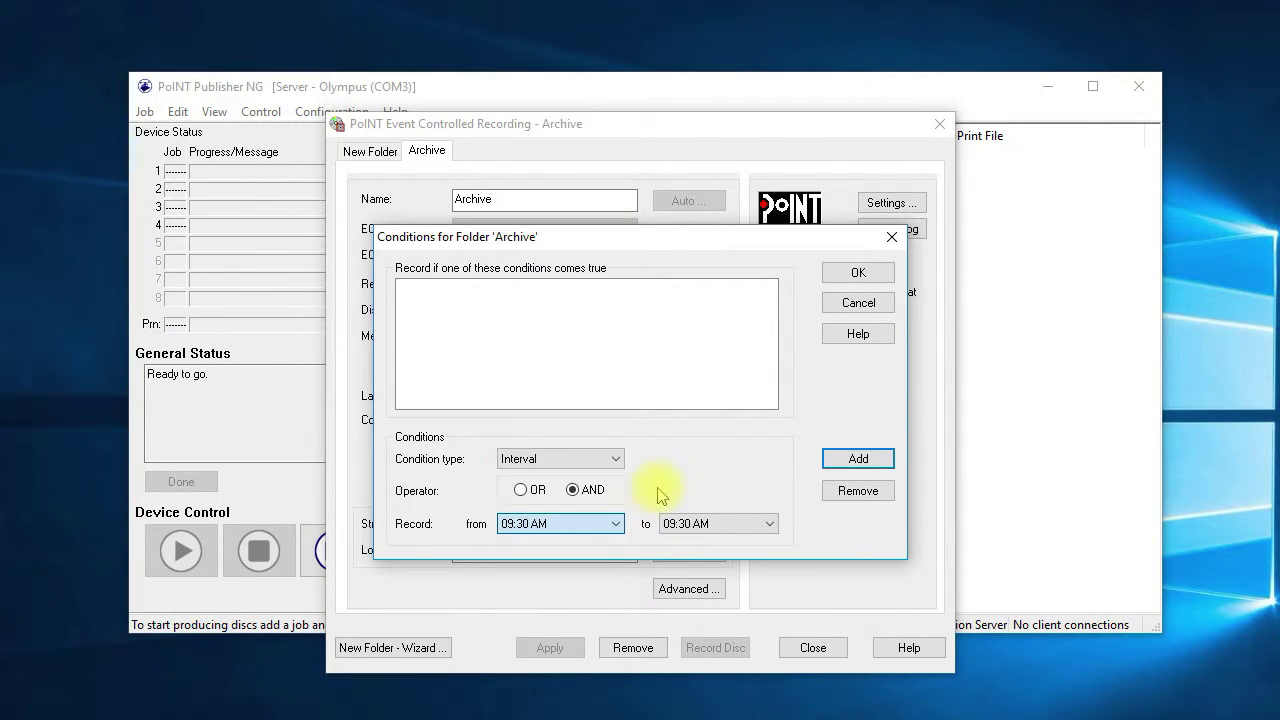
{"action": "left_click", "coordinate": [771, 523]}
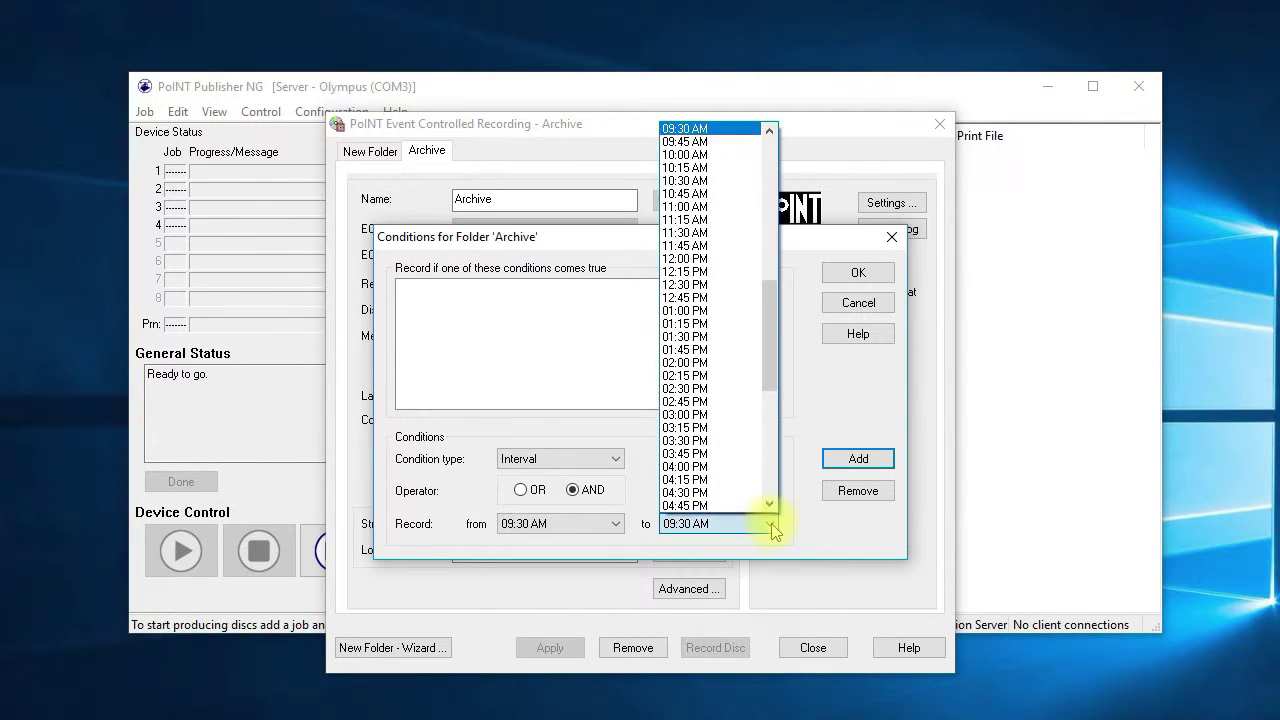
{"action": "left_click", "coordinate": [808, 397]}
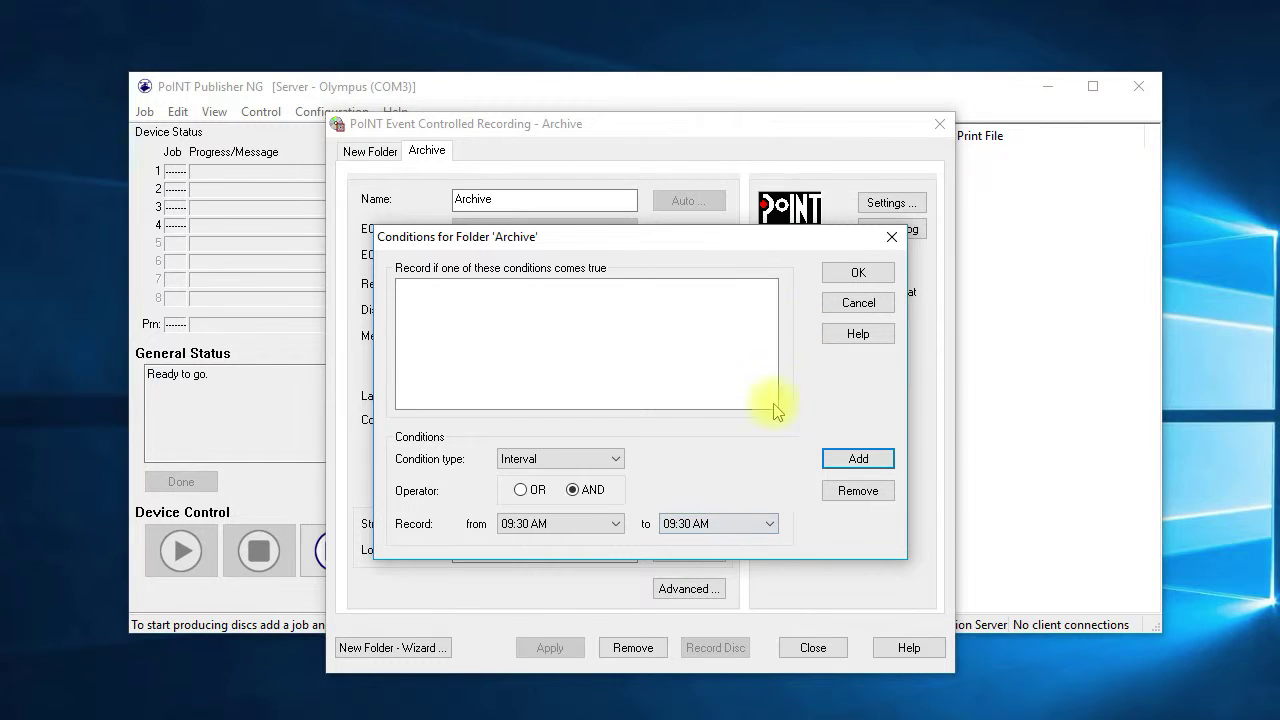
{"action": "left_click", "coordinate": [855, 300]}
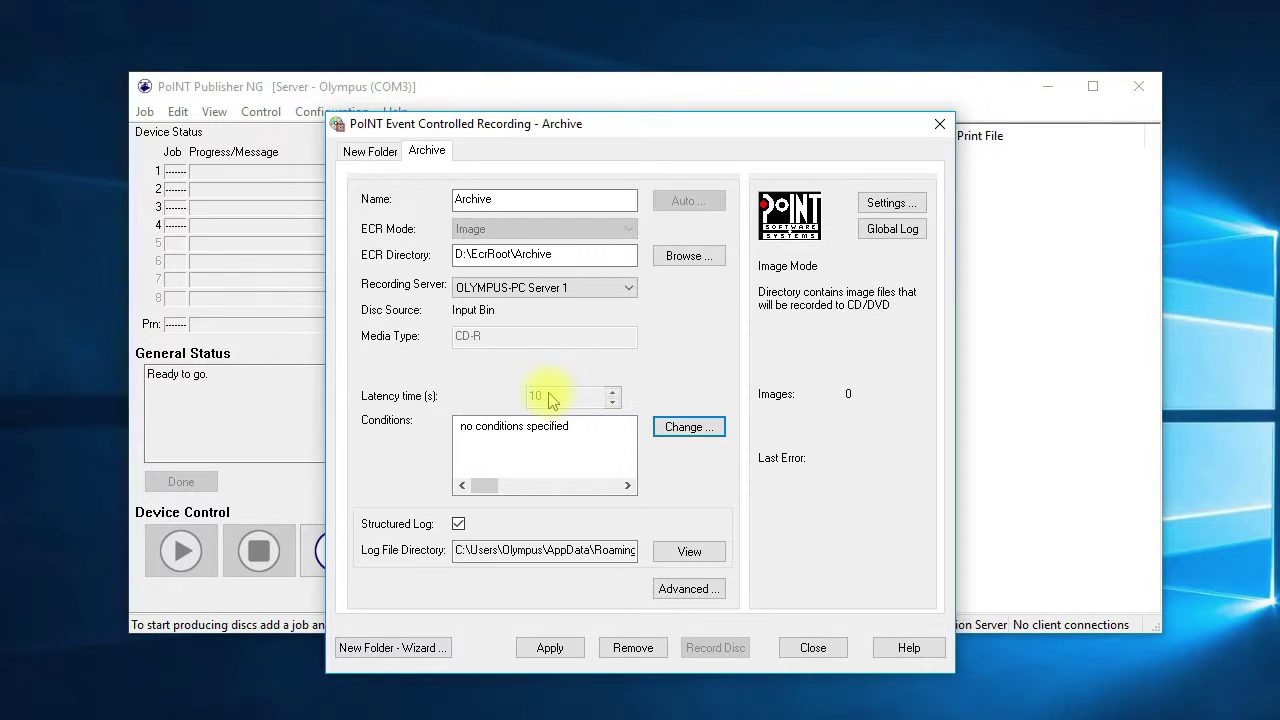
Apply the Archive recording folder's settings and close the event controlled recording setup.
{"action": "left_click", "coordinate": [550, 648]}
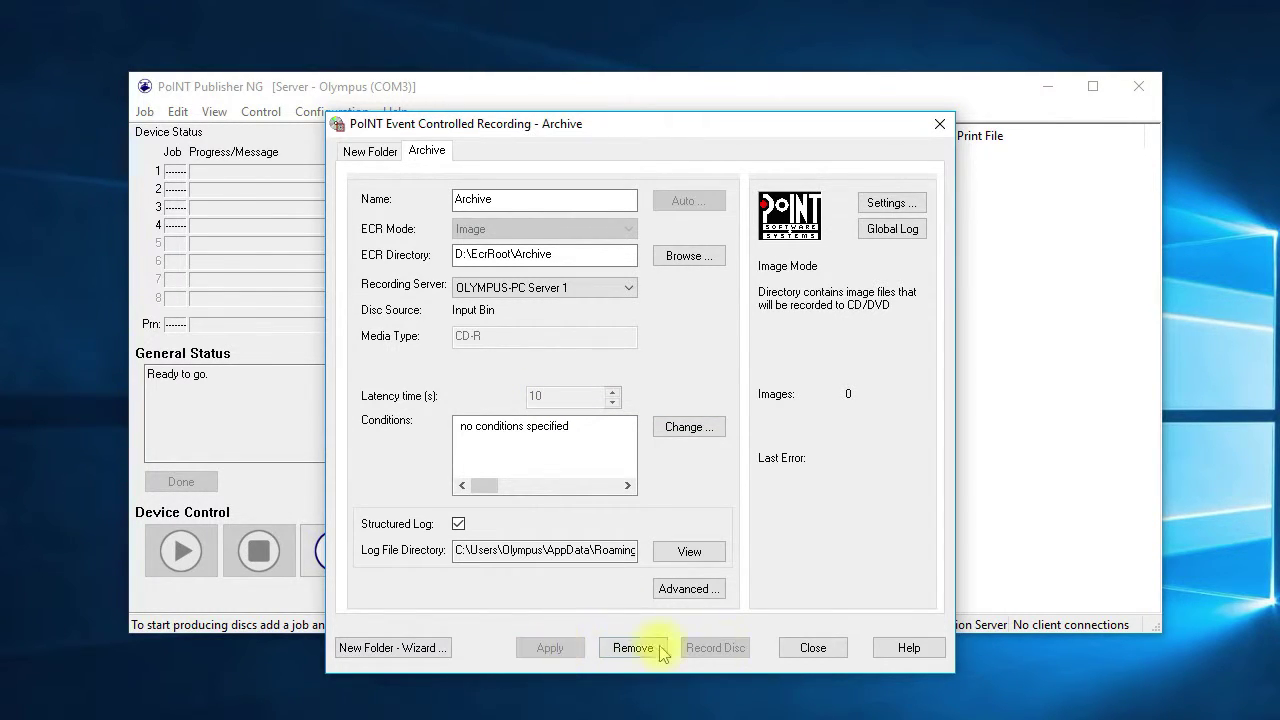
{"action": "left_click", "coordinate": [812, 648]}
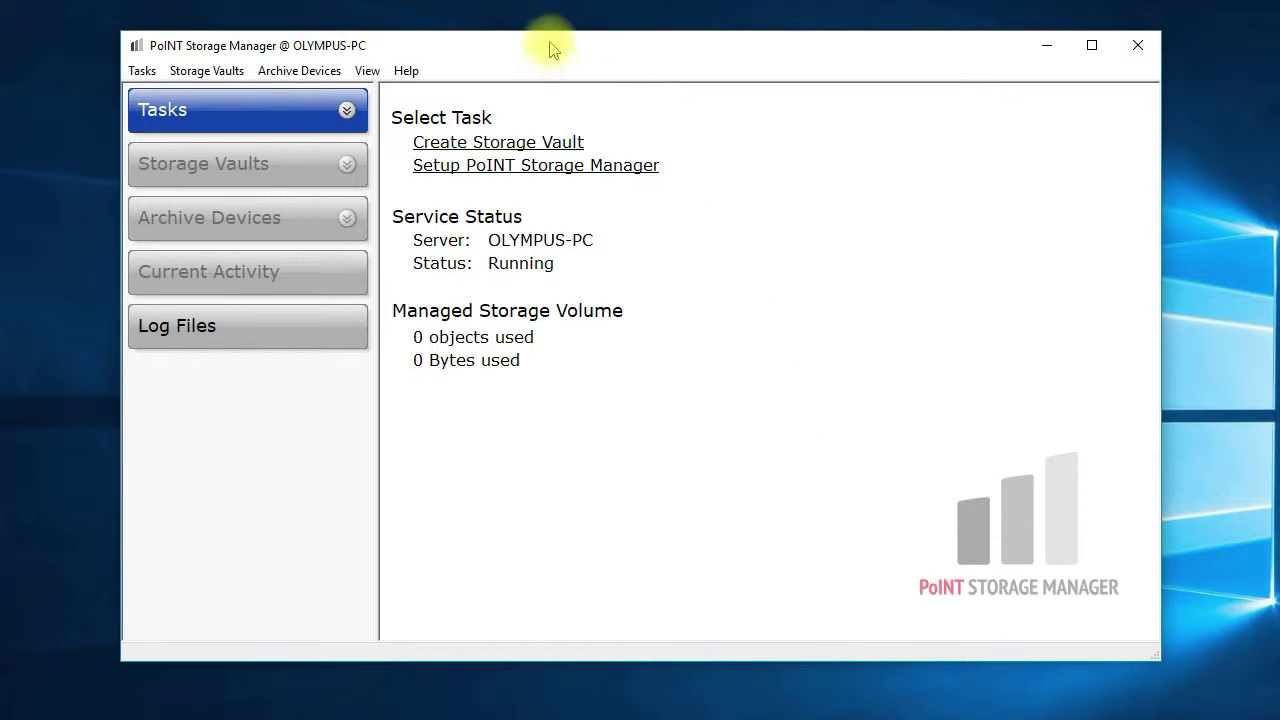
In PoINT Storage Manager's setup, start a new hard disk/NAS archive device of type PoINT Publisher NG - ECR.
{"action": "left_click", "coordinate": [317, 76]}
{"action": "left_click", "coordinate": [317, 94]}
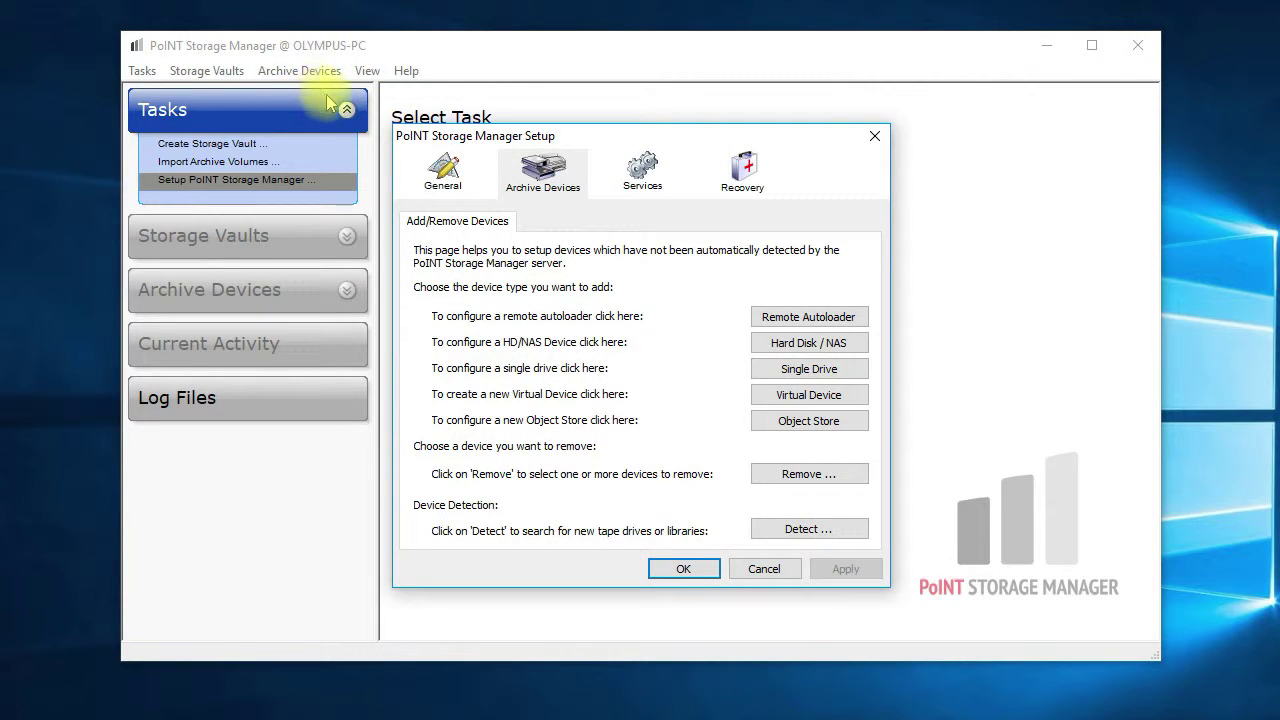
{"action": "left_click", "coordinate": [807, 343]}
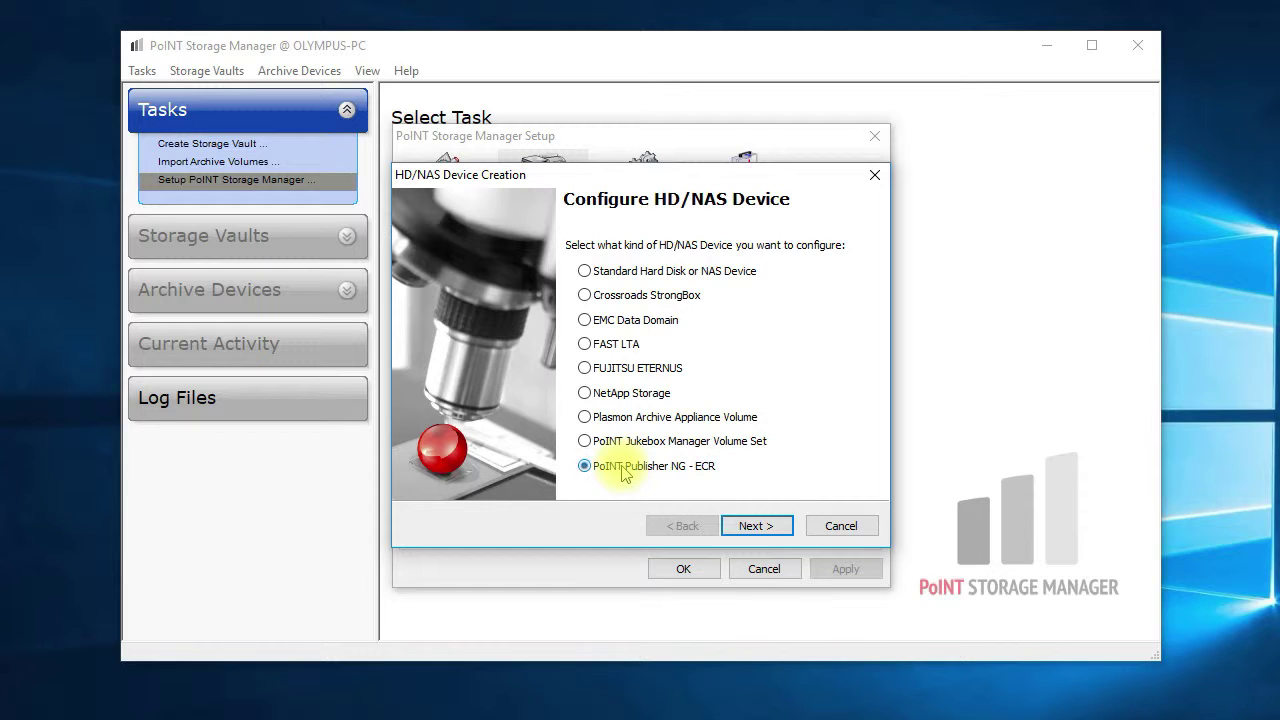
{"action": "left_click", "coordinate": [758, 528]}
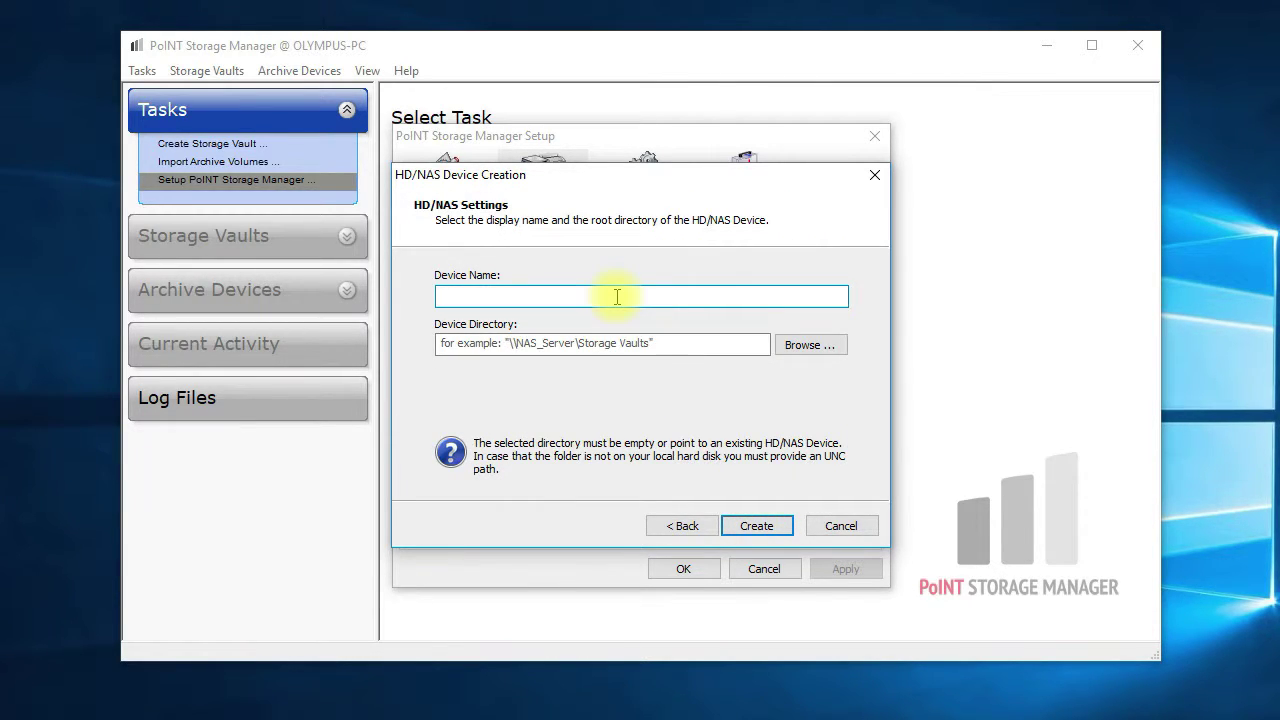
Name the device Olympus, set its directory to D:\EcrRoot\Archive, create it and finish the setup.
{"action": "type", "text": "Olympus"}
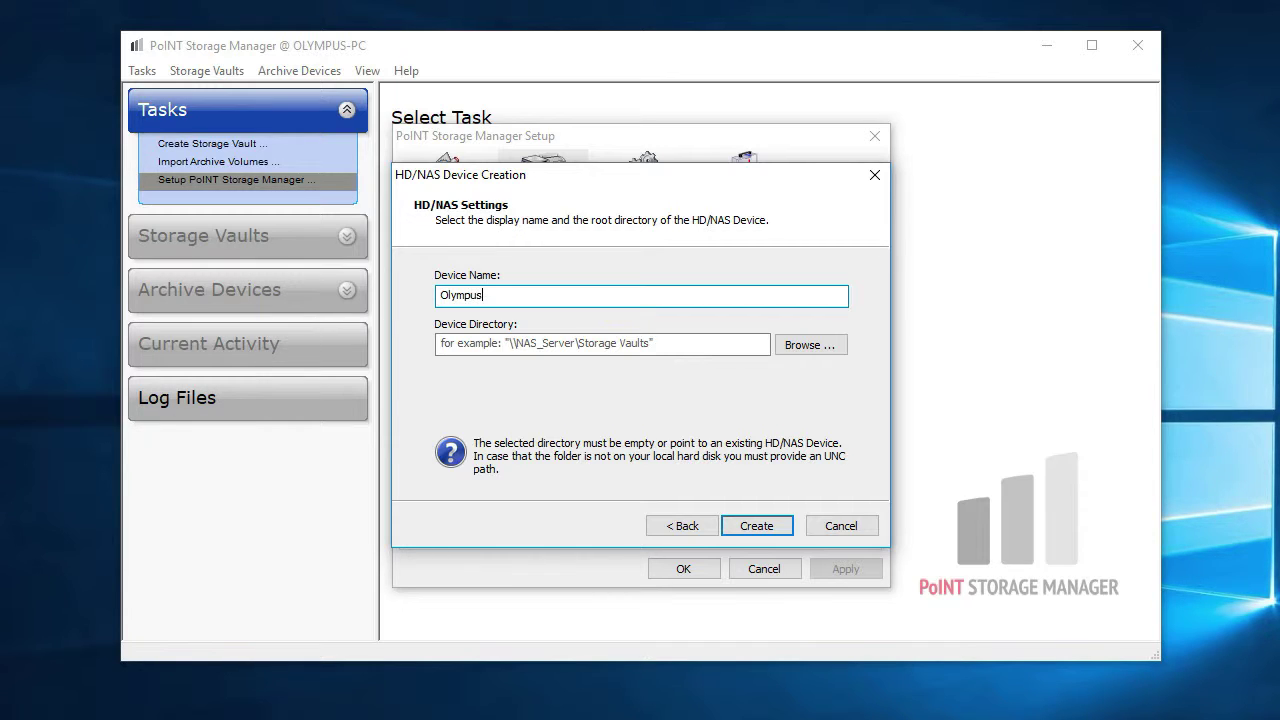
{"action": "left_click", "coordinate": [820, 350]}
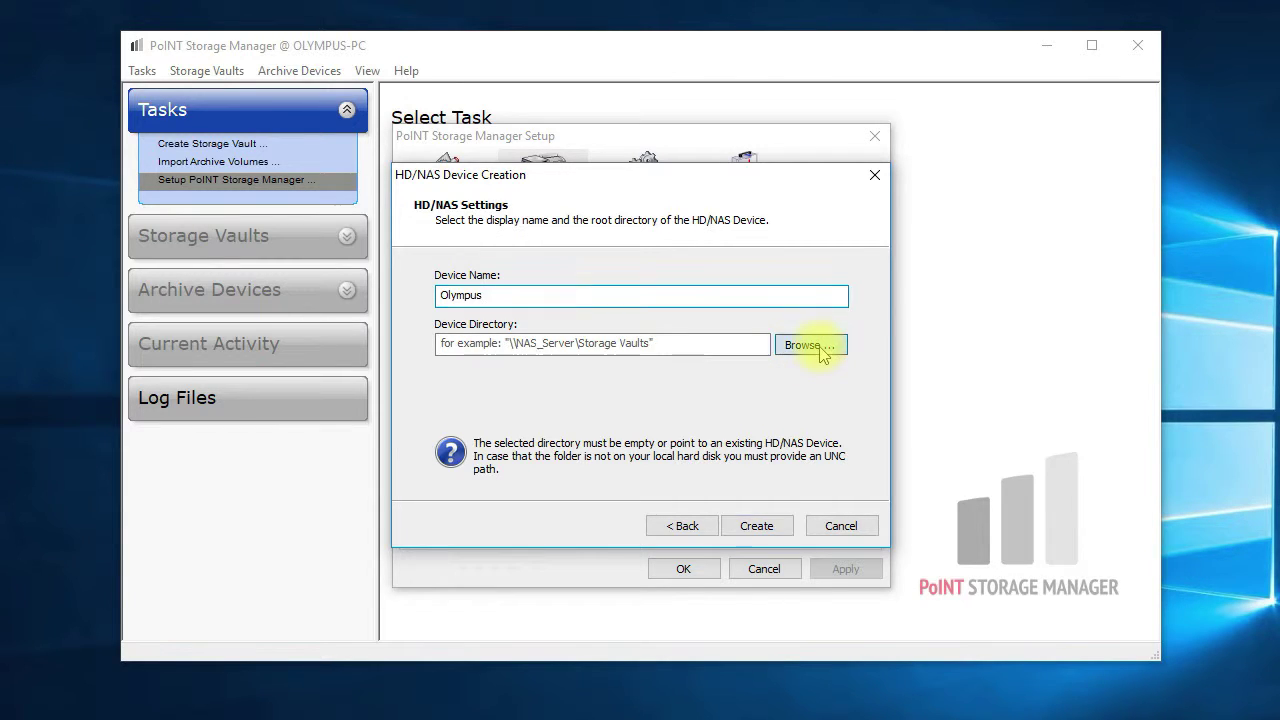
{"action": "left_click", "coordinate": [775, 440]}
{"action": "left_click", "coordinate": [775, 440]}
{"action": "left_click", "coordinate": [775, 440]}
{"action": "left_click", "coordinate": [775, 440]}
{"action": "left_click", "coordinate": [775, 440]}
{"action": "left_click", "coordinate": [775, 440]}
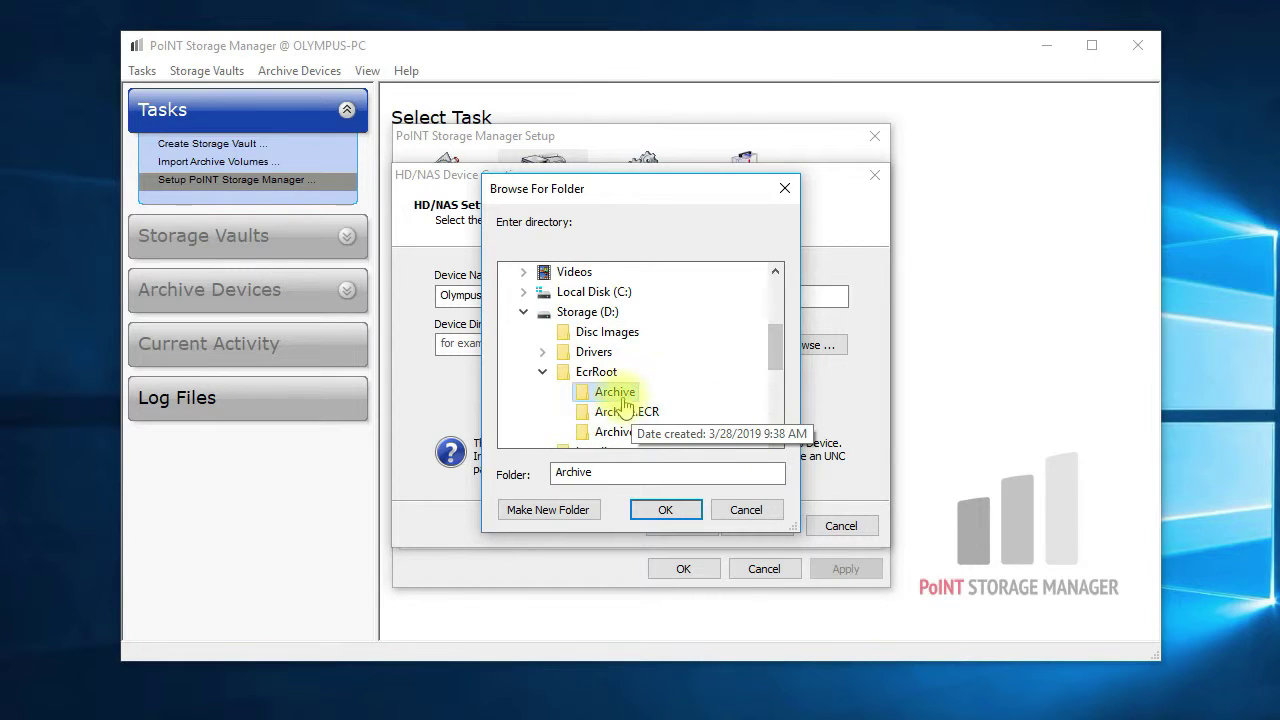
{"action": "left_click", "coordinate": [666, 511]}
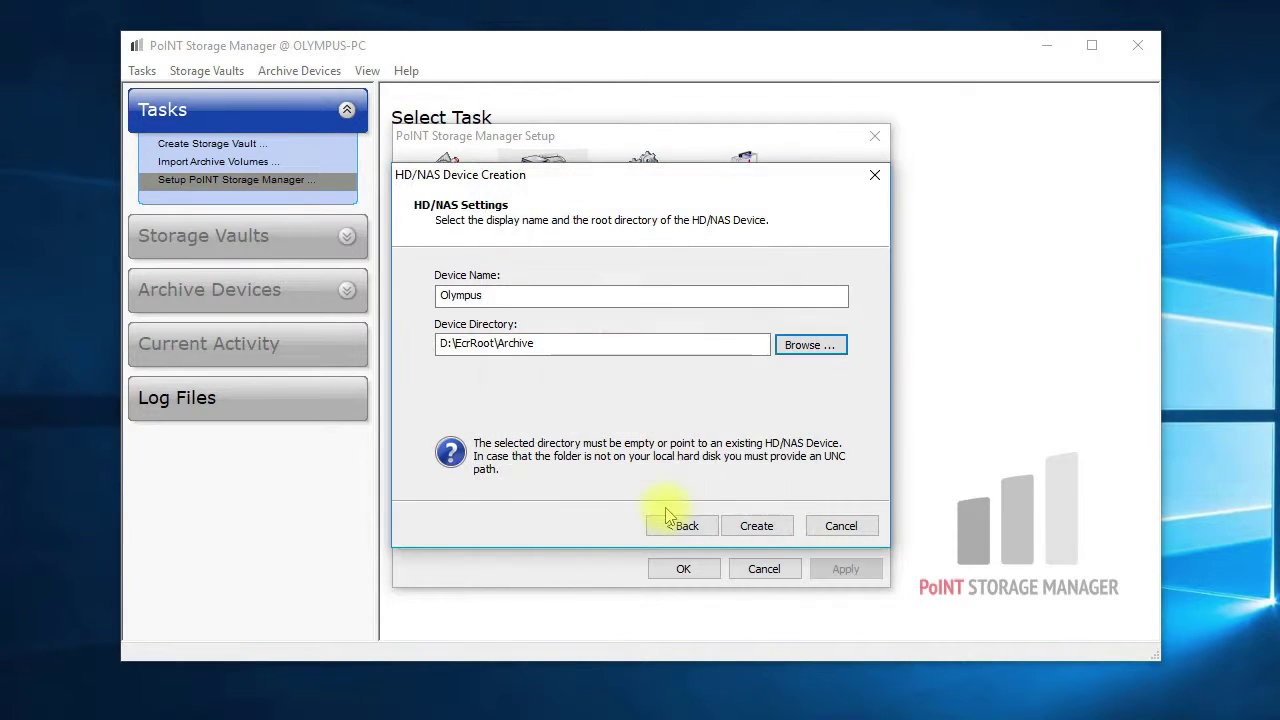
{"action": "left_click", "coordinate": [764, 527]}
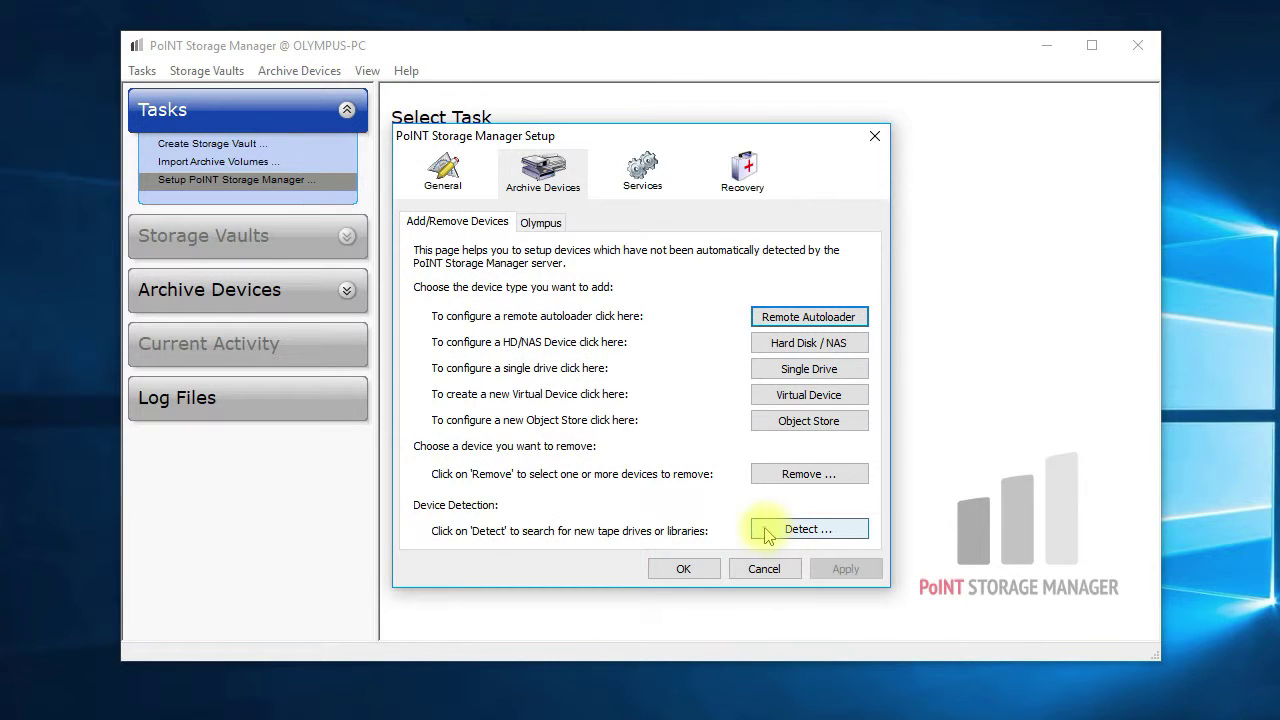
{"action": "left_click", "coordinate": [682, 567]}
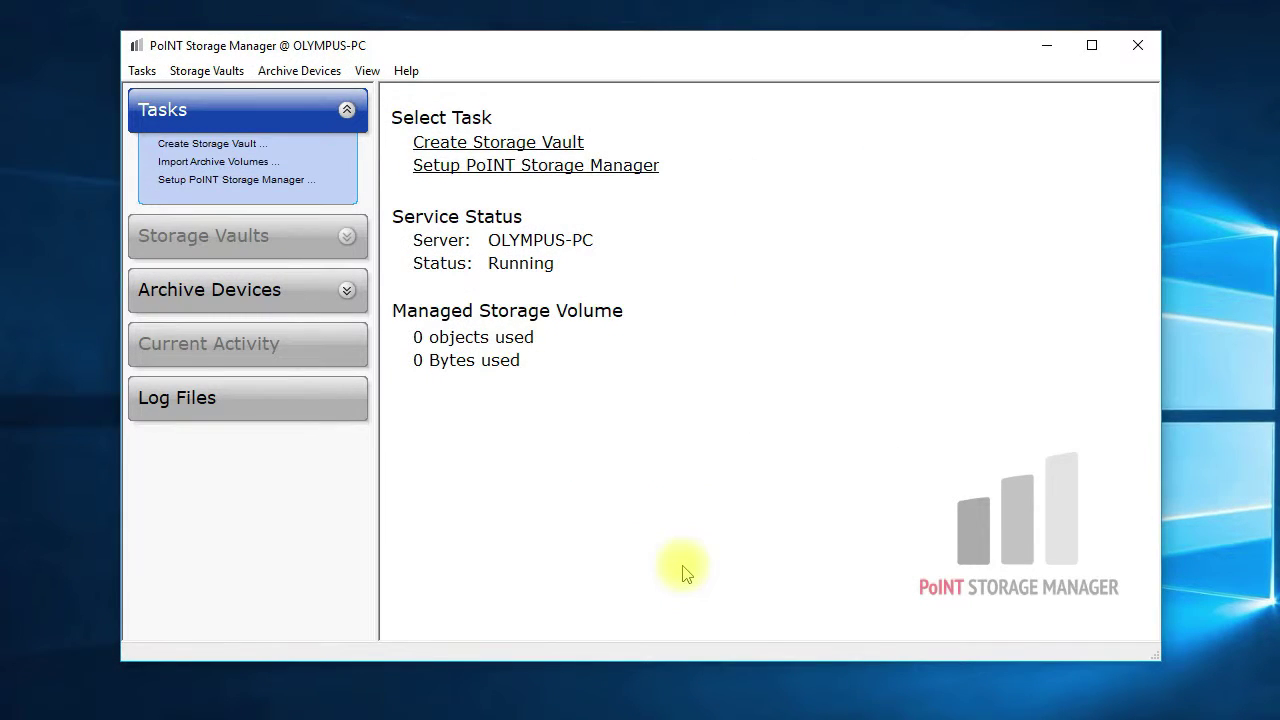
Start a new storage vault named Archive Test with Standard File System as the data source type.
{"action": "left_click", "coordinate": [208, 72]}
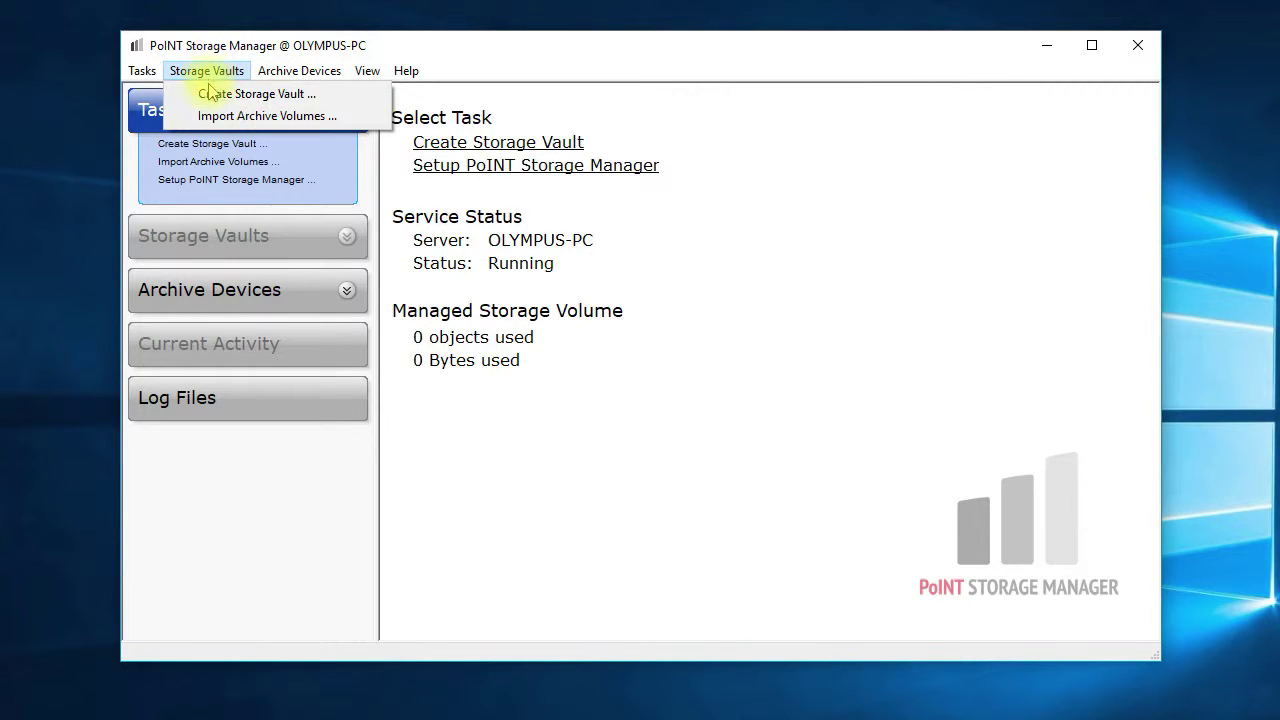
{"action": "left_click", "coordinate": [210, 94]}
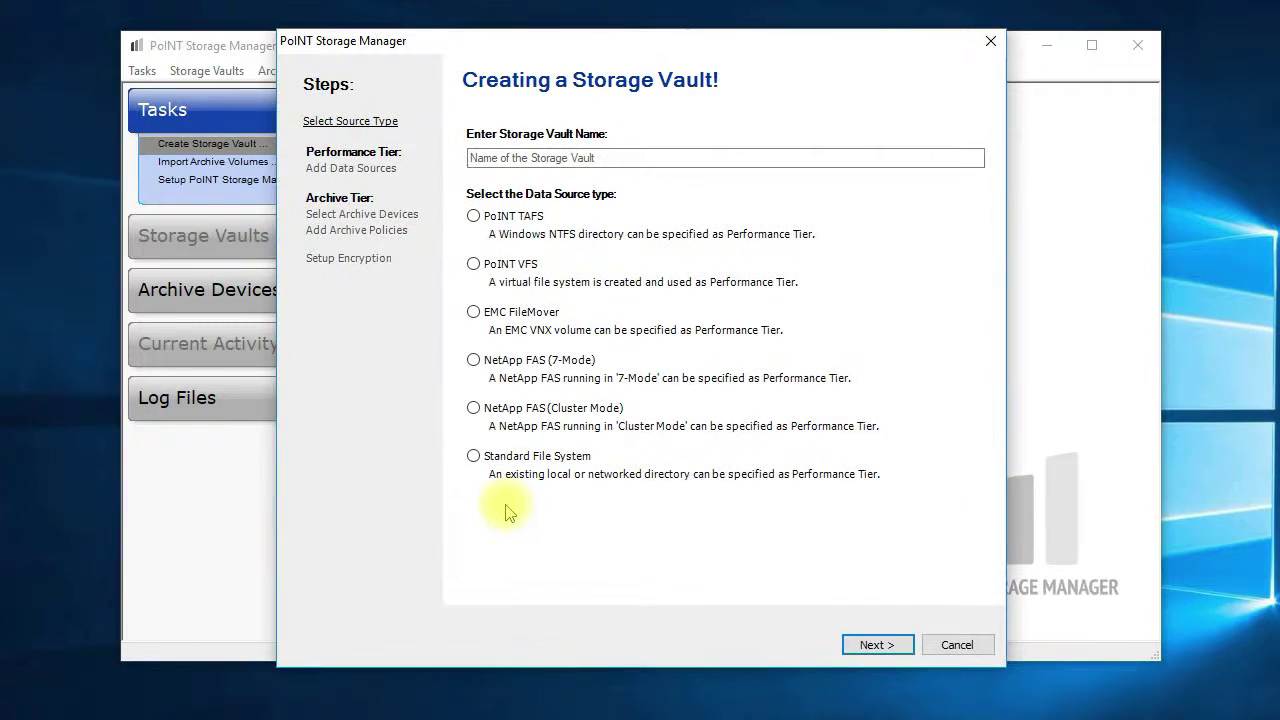
{"action": "left_click", "coordinate": [655, 158]}
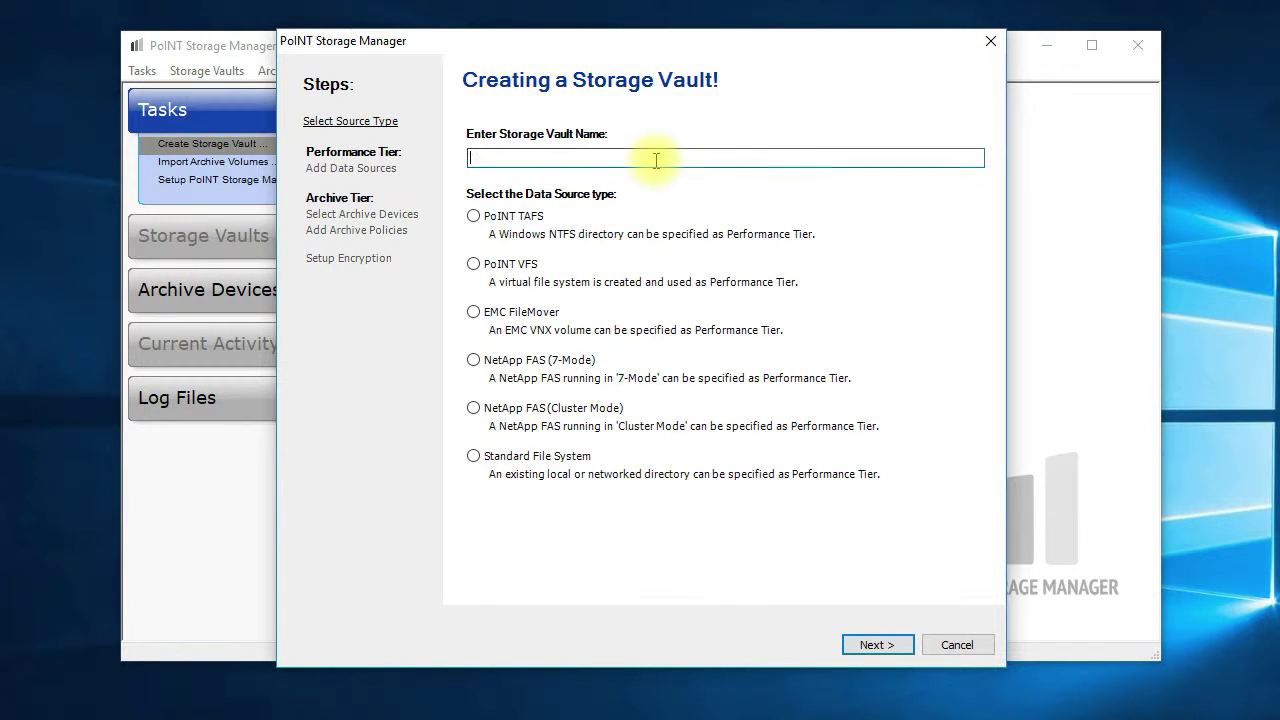
{"action": "type", "text": "Archive Test"}
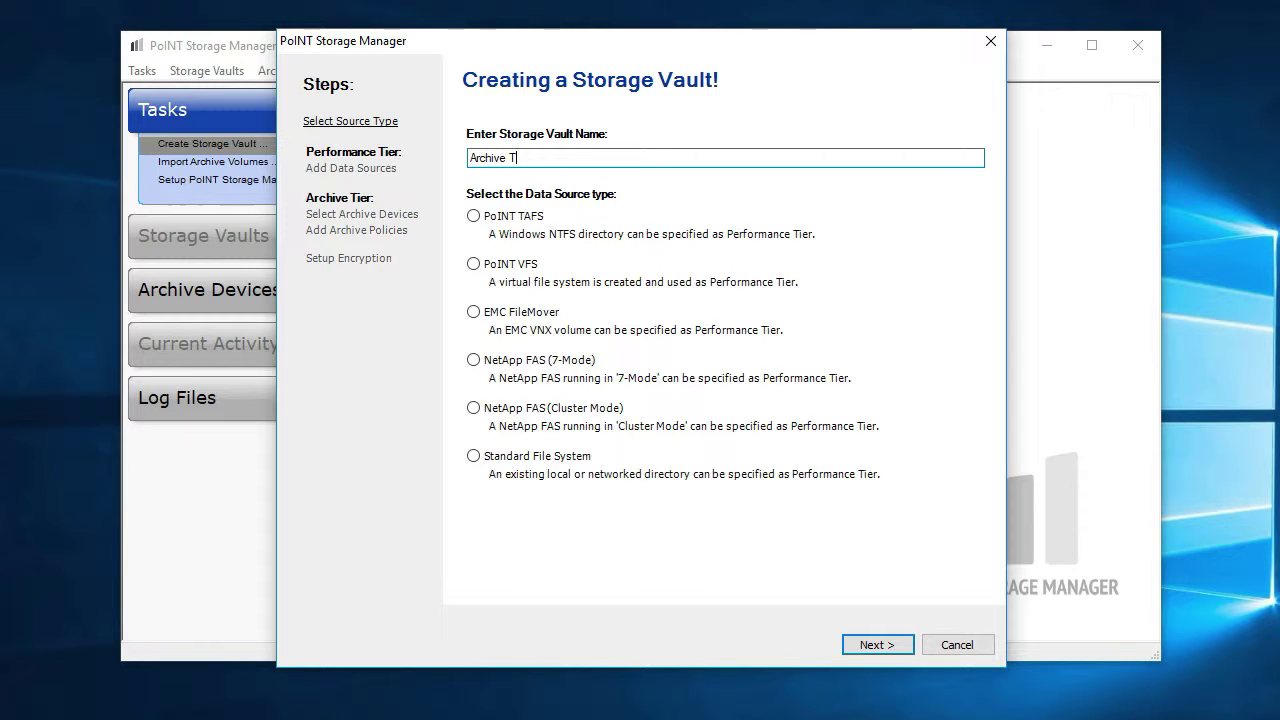
{"action": "left_click", "coordinate": [475, 459]}
{"action": "left_click", "coordinate": [875, 645]}
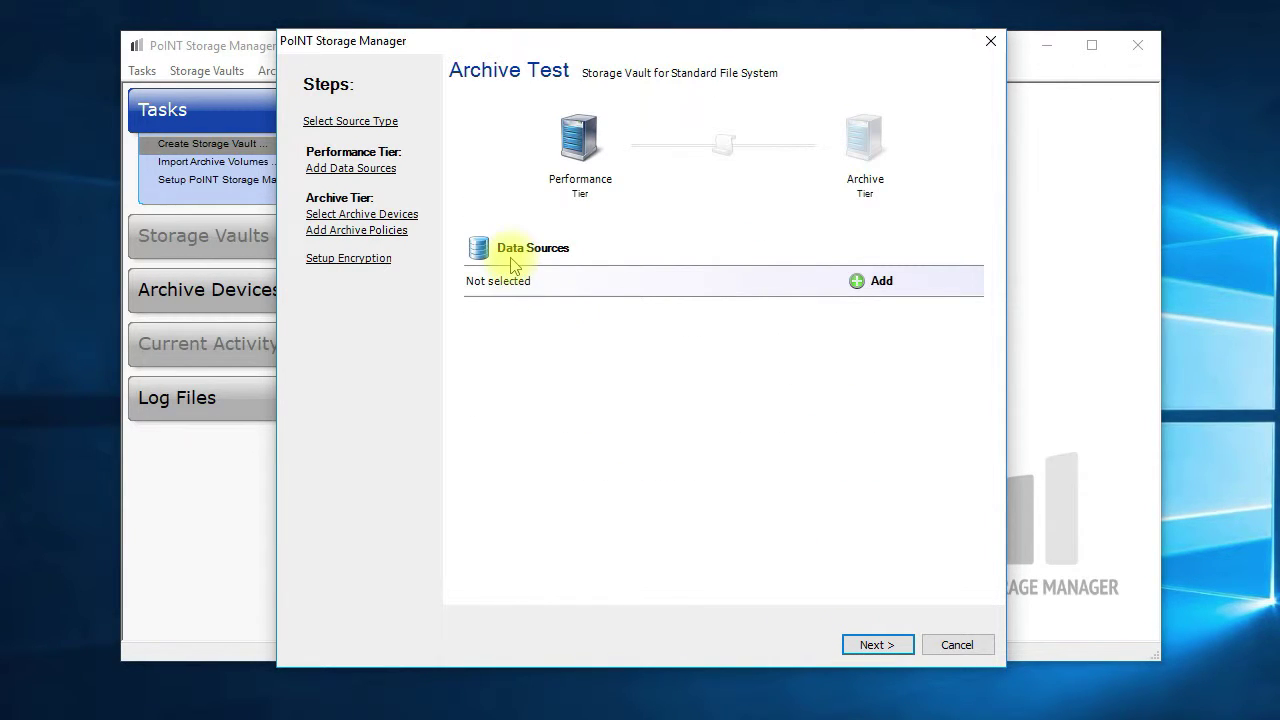
Add D:\Installs\PSM Software\PoINT Storage Manager 5.2\Test PDFs\PDF as the vault's data source and continue to the archive policies.
{"action": "left_click", "coordinate": [860, 284]}
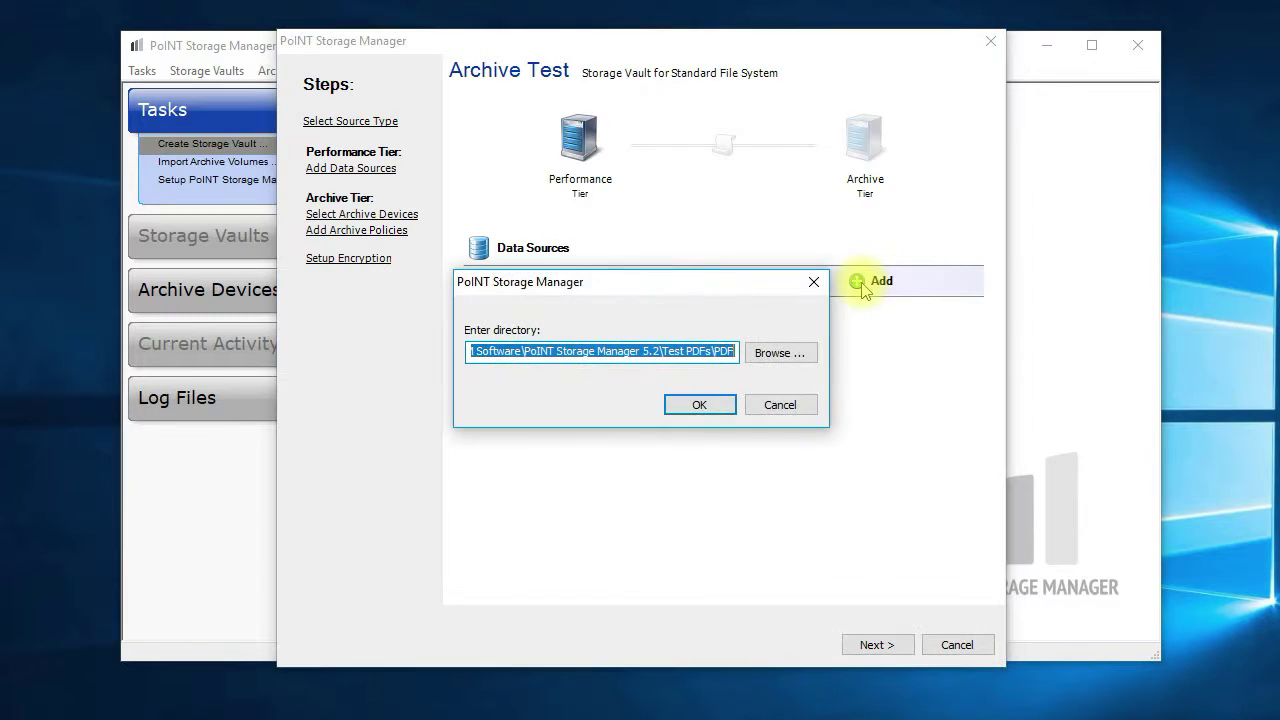
{"action": "left_click", "coordinate": [598, 351]}
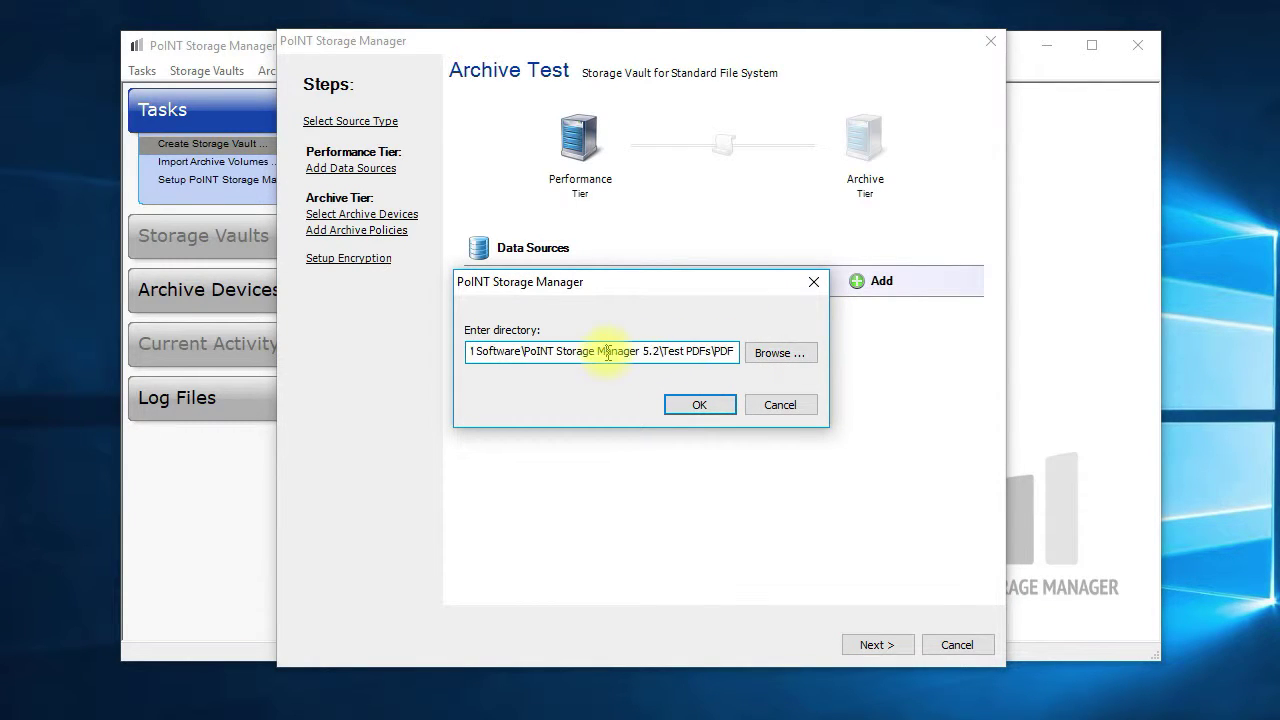
{"action": "left_click_drag", "start_coordinate": [559, 352], "coordinate": [757, 351]}
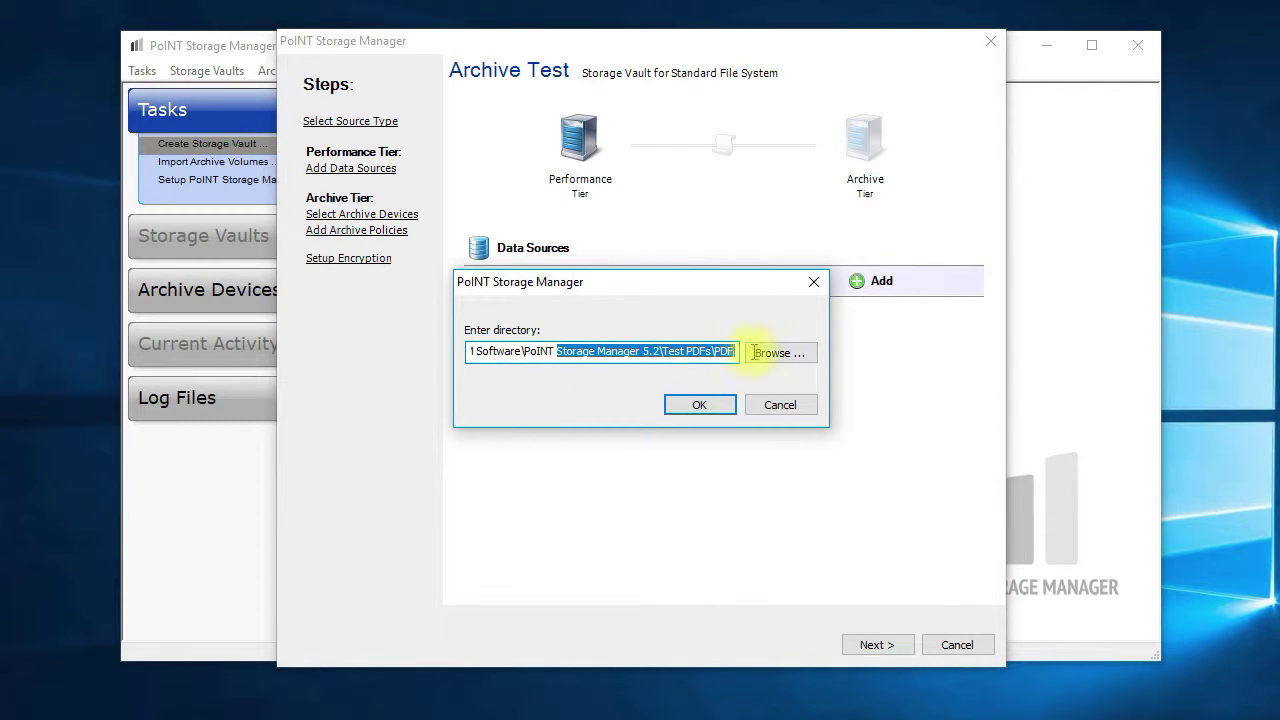
{"action": "left_click", "coordinate": [700, 405]}
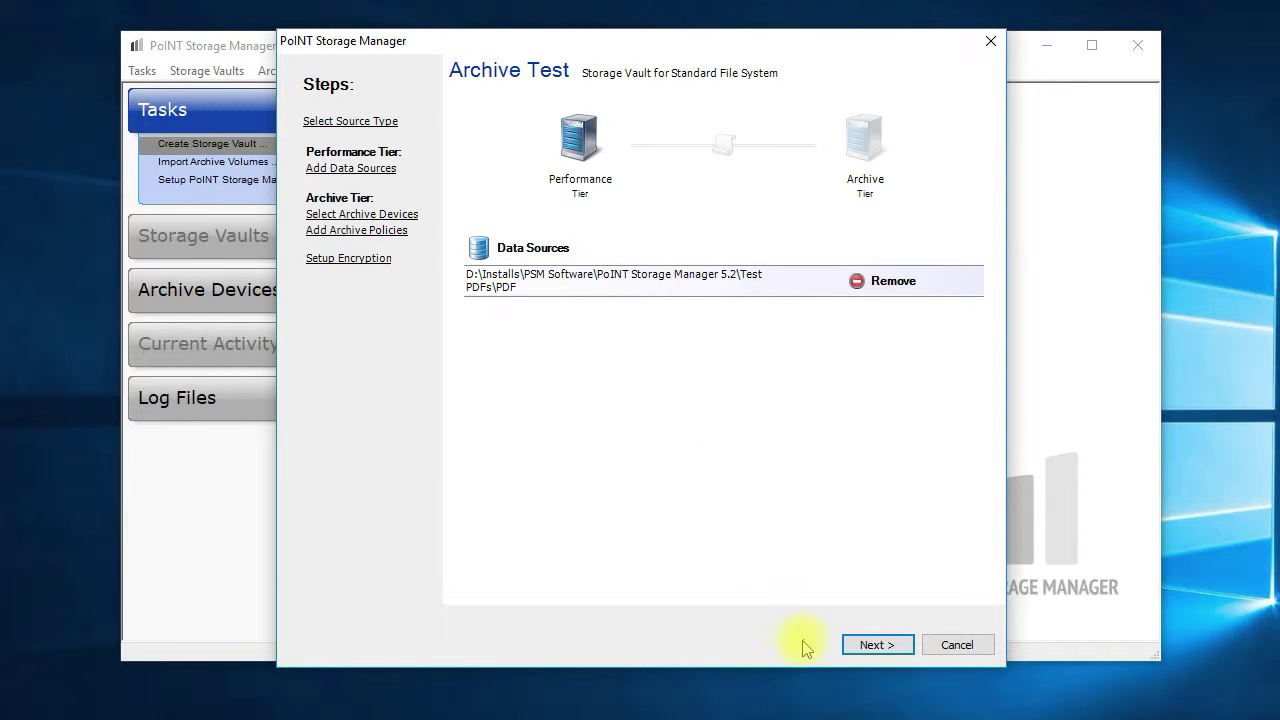
{"action": "left_click", "coordinate": [875, 645]}
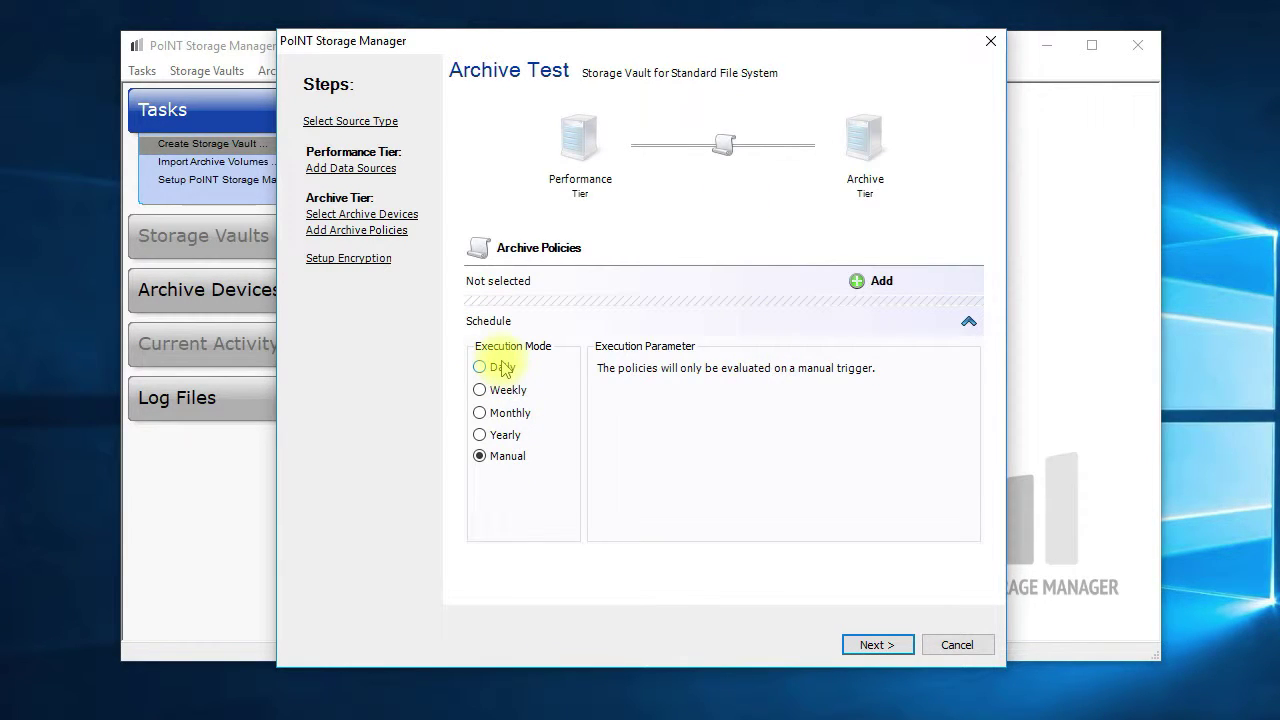
Examine the daily, weekly, monthly and yearly schedule parameters of the archive policies, leaving the execution mode on Manual.
{"action": "left_click", "coordinate": [502, 368]}
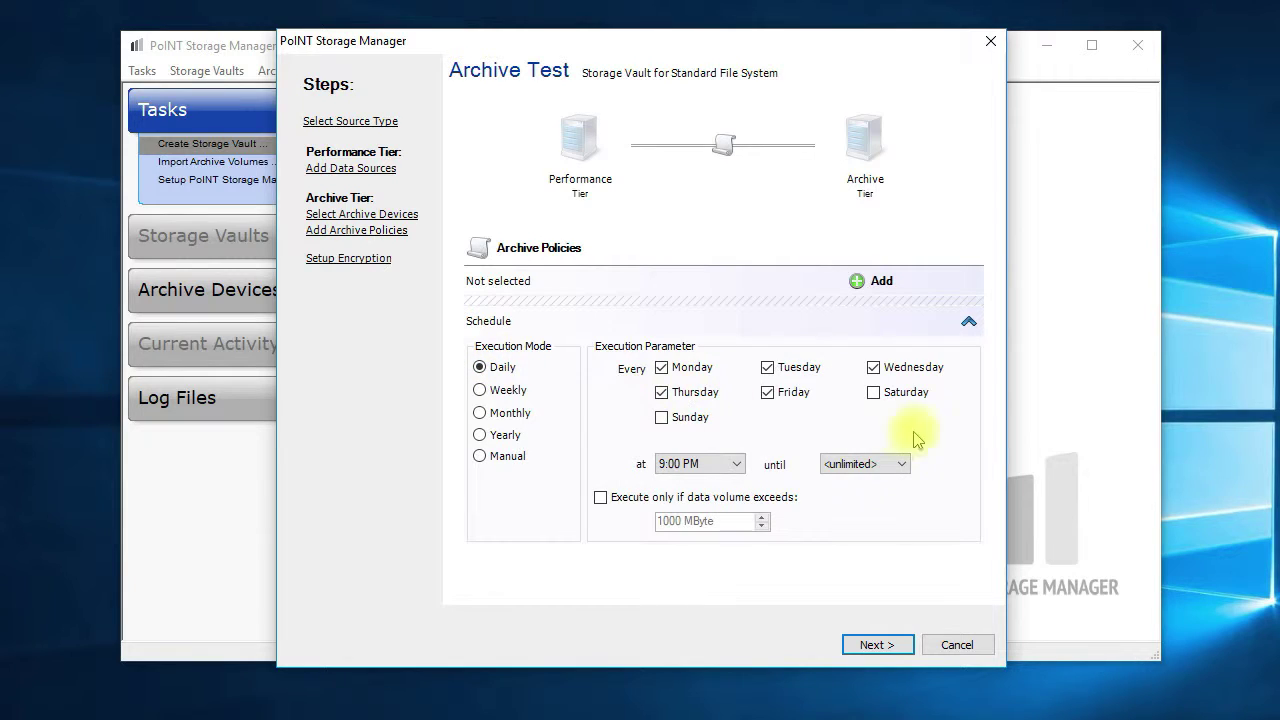
{"action": "left_click", "coordinate": [505, 391]}
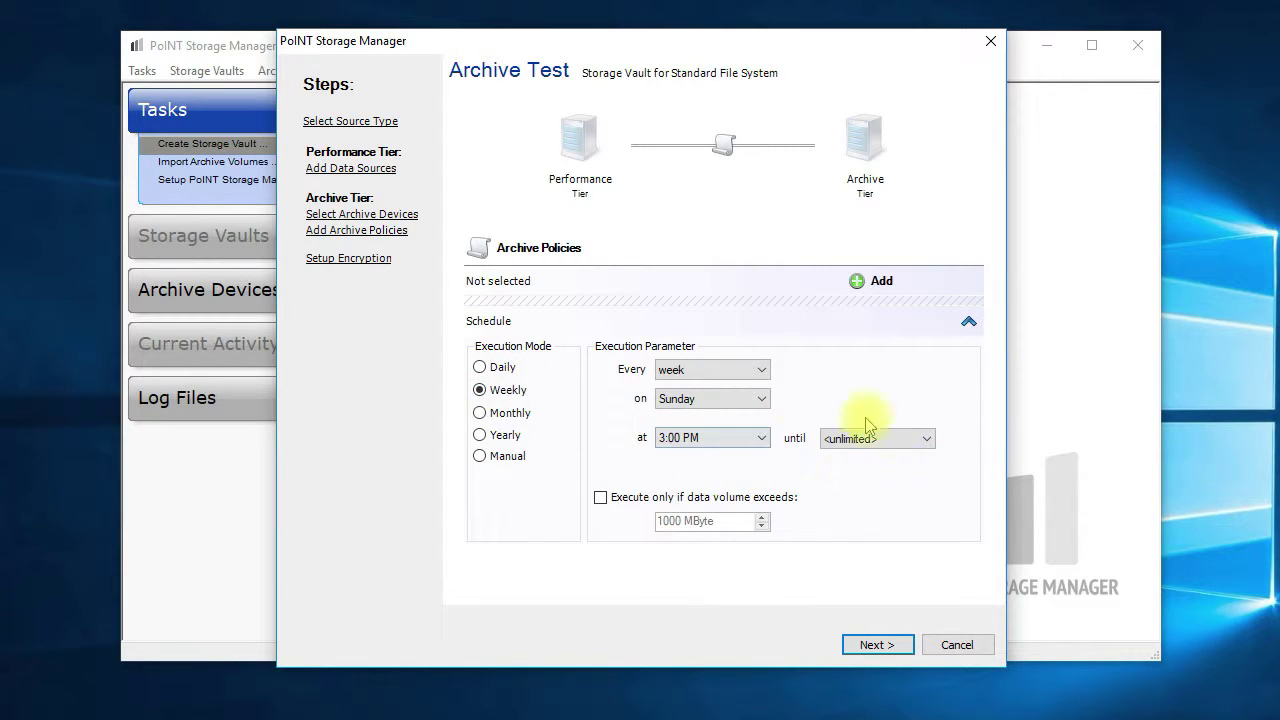
{"action": "left_click", "coordinate": [498, 414]}
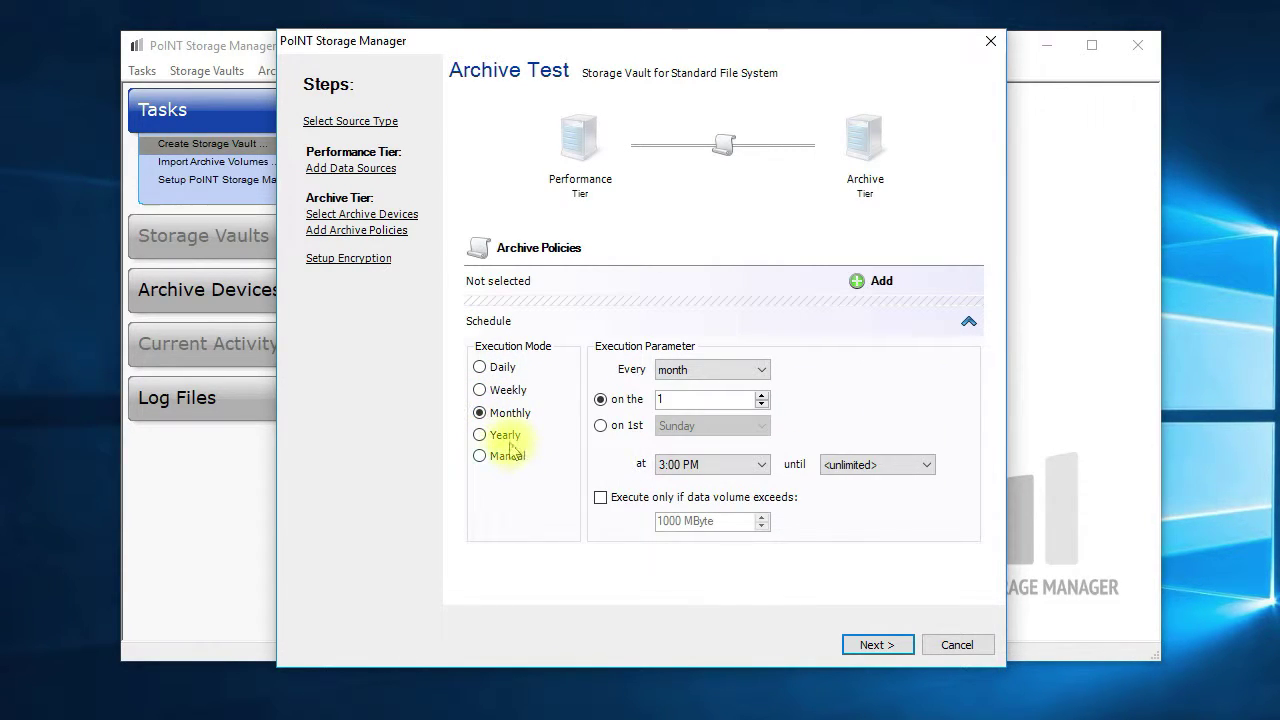
{"action": "left_click", "coordinate": [504, 435]}
{"action": "left_click", "coordinate": [505, 457]}
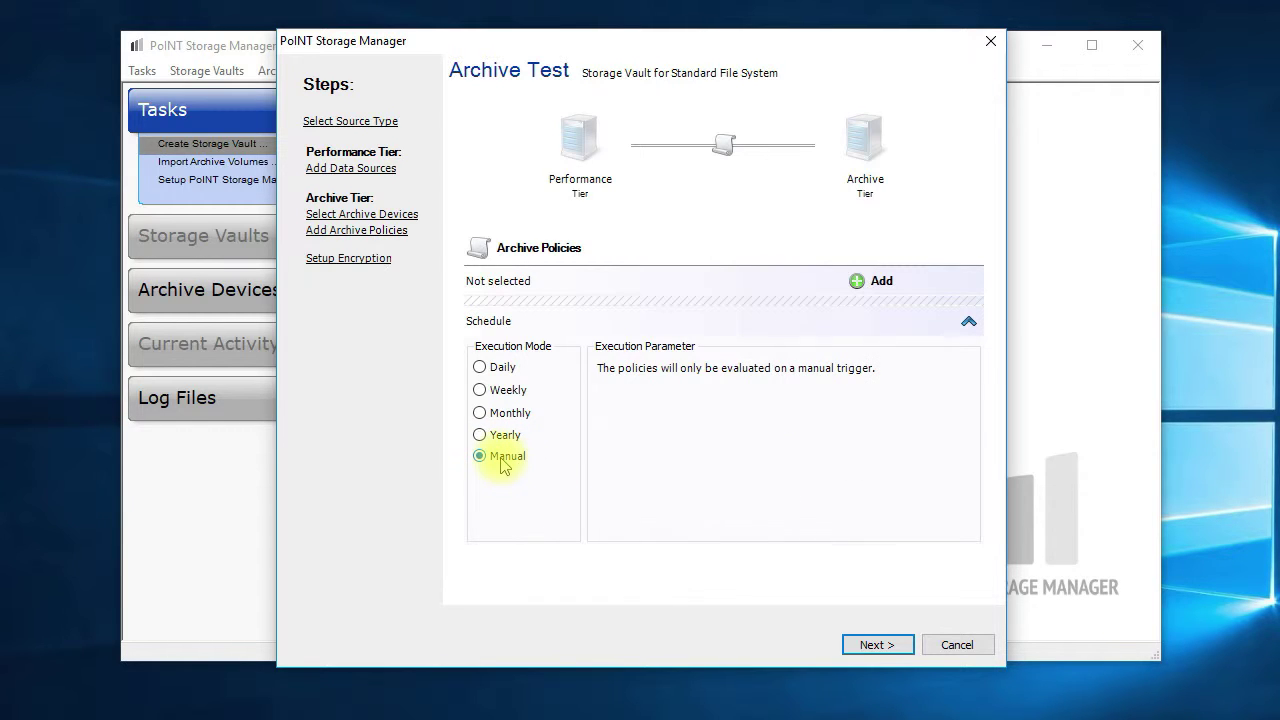
Accept the policy schedule and add the Olympus device to the vault's archive tier.
{"action": "left_click", "coordinate": [876, 646]}
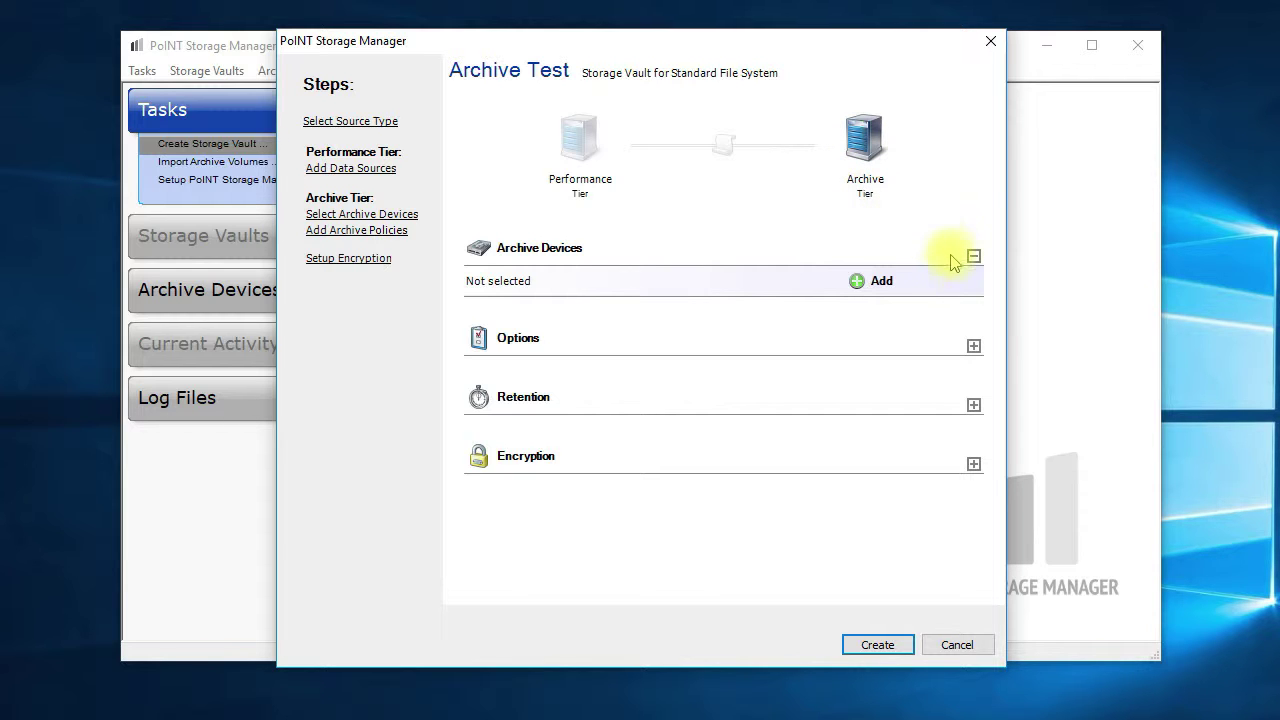
{"action": "left_click", "coordinate": [859, 286]}
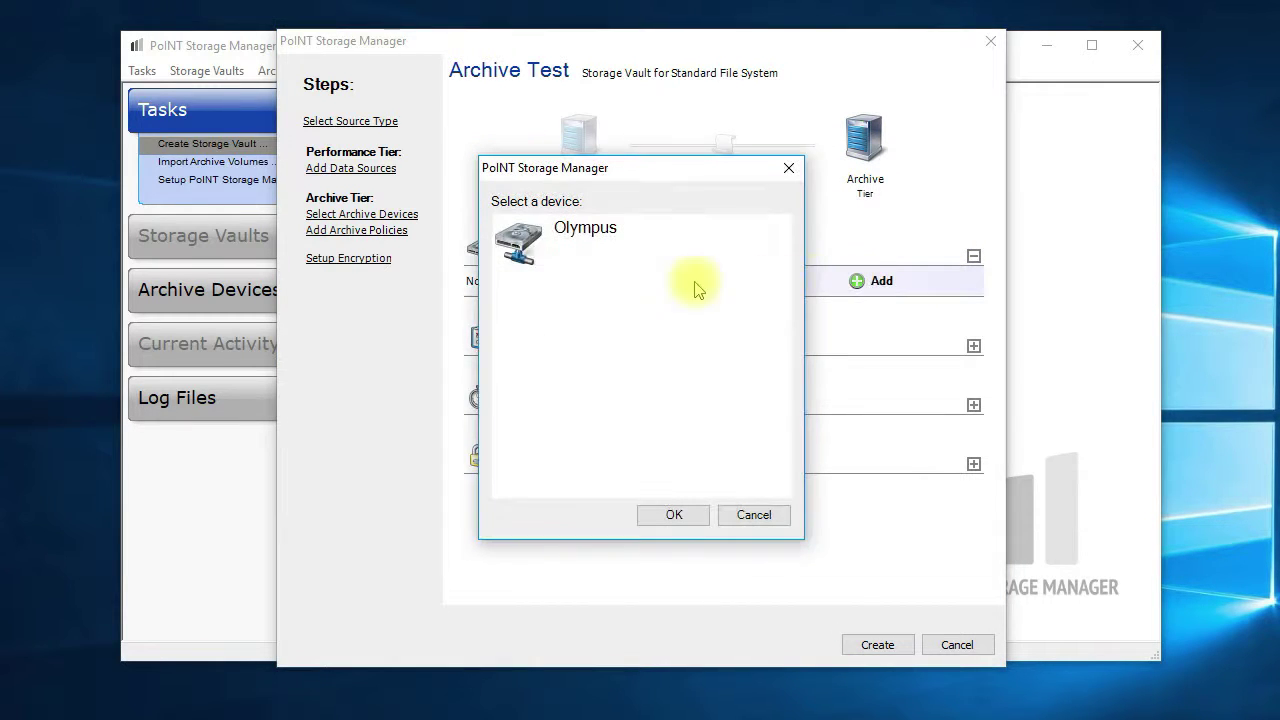
{"action": "left_click", "coordinate": [538, 247]}
{"action": "left_click", "coordinate": [671, 514]}
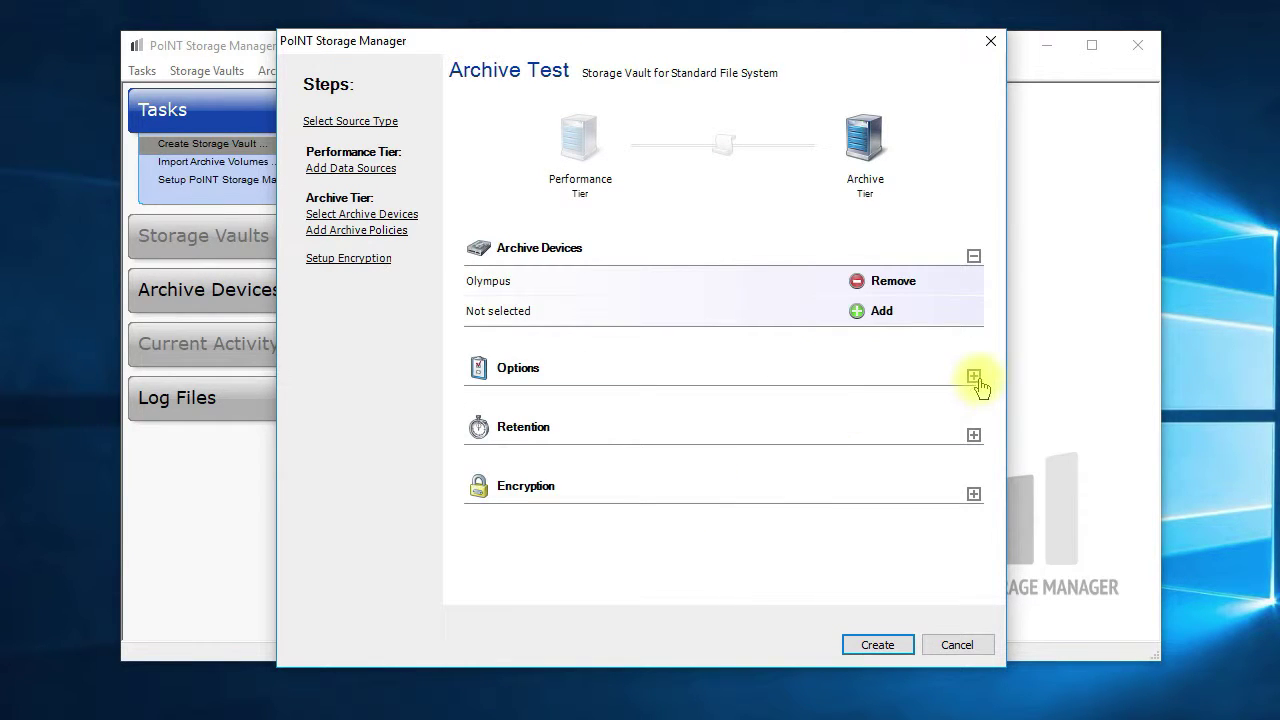
Add a volume capacity of 700.00 MByte in the archive tier options and select it for the vault.
{"action": "left_click", "coordinate": [974, 378]}
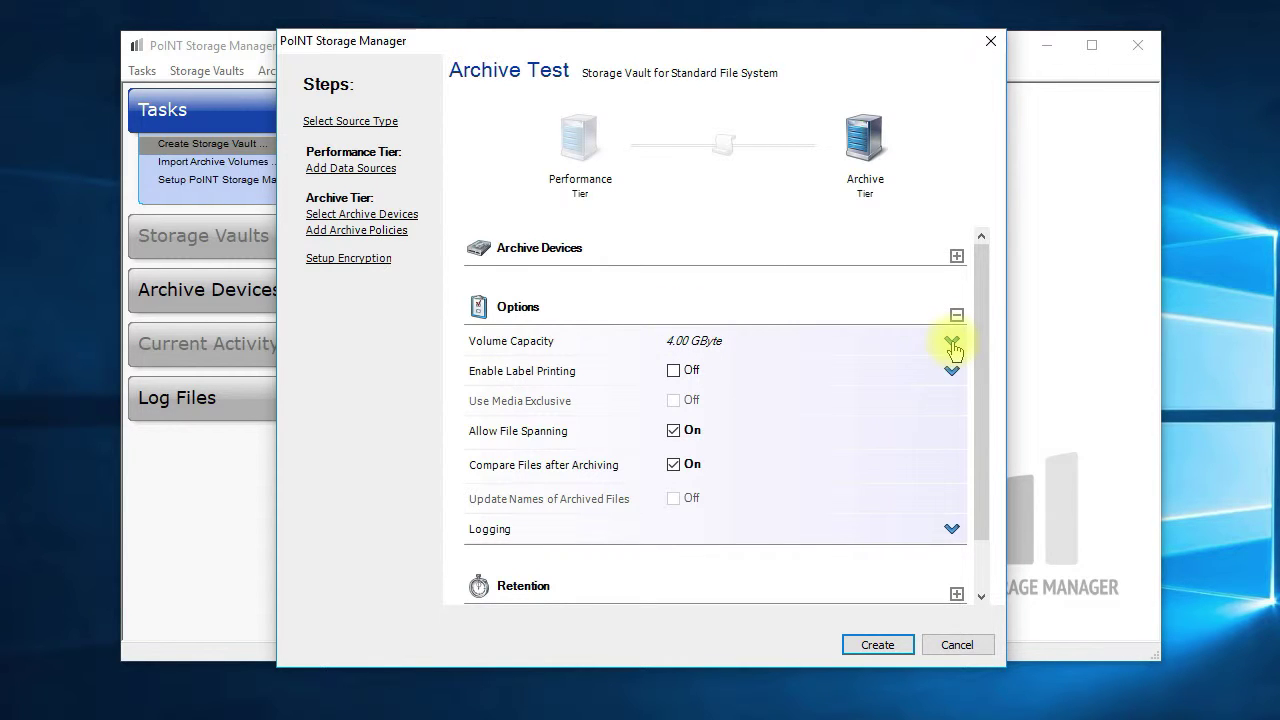
{"action": "left_click", "coordinate": [952, 345]}
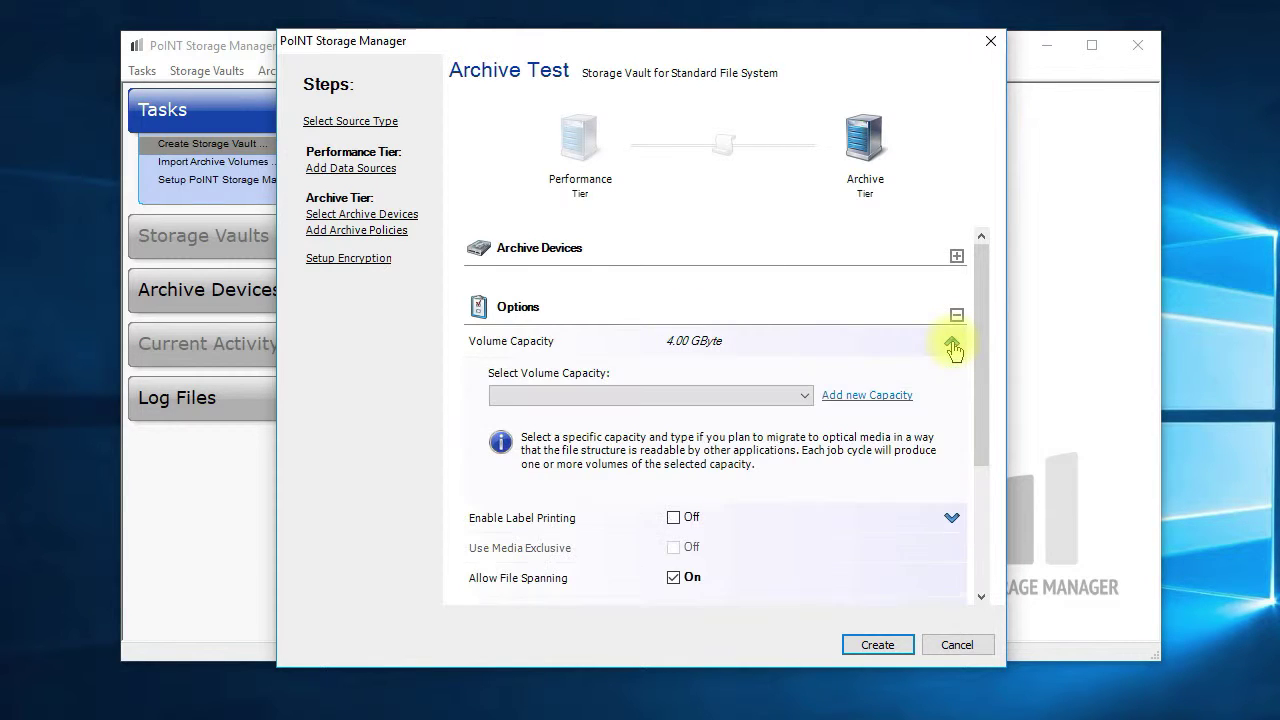
{"action": "left_click", "coordinate": [862, 397]}
{"action": "left_click", "coordinate": [636, 380]}
{"action": "left_click", "coordinate": [688, 488]}
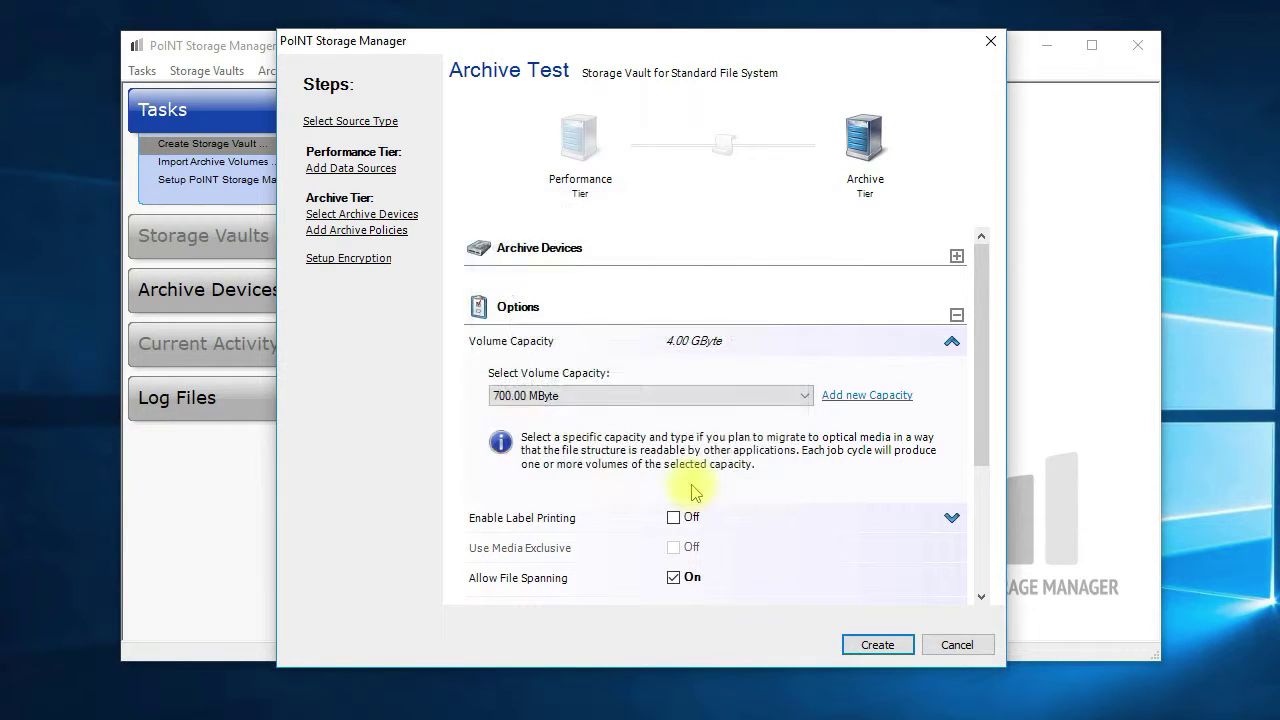
{"action": "left_click", "coordinate": [951, 346]}
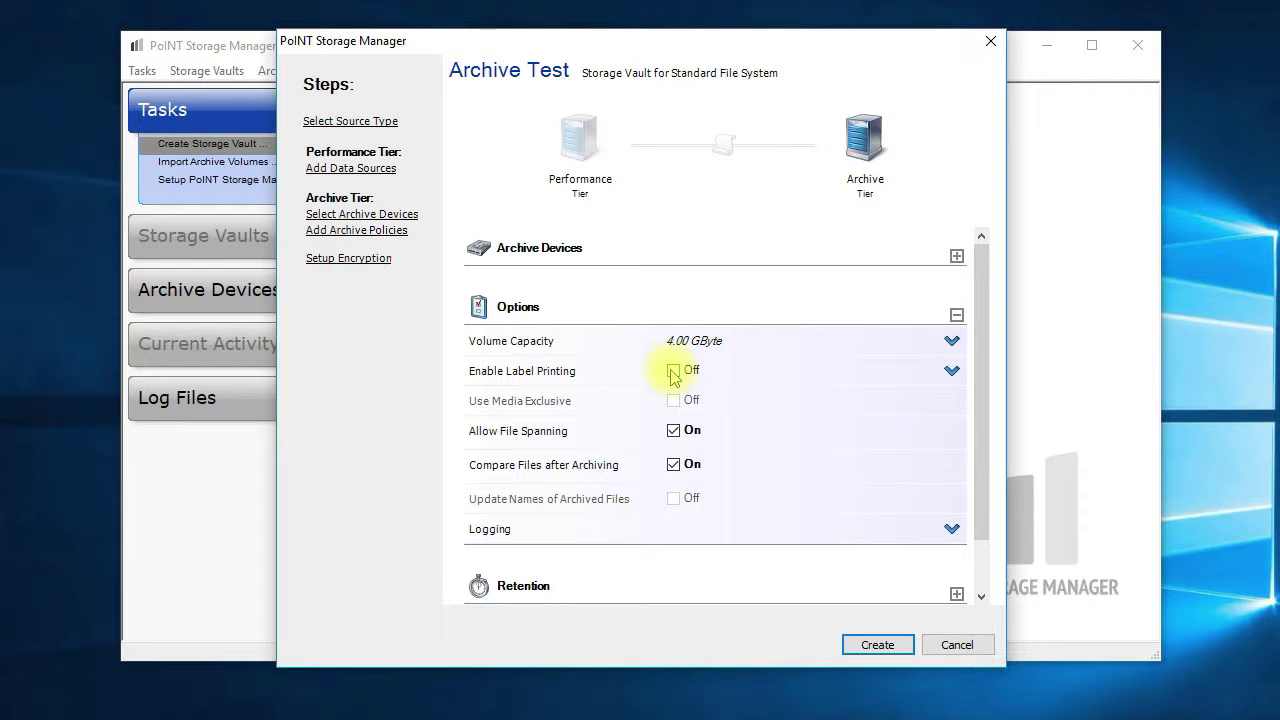
Enable label printing for the vault and choose the default PLF file as its label.
{"action": "left_click", "coordinate": [952, 373]}
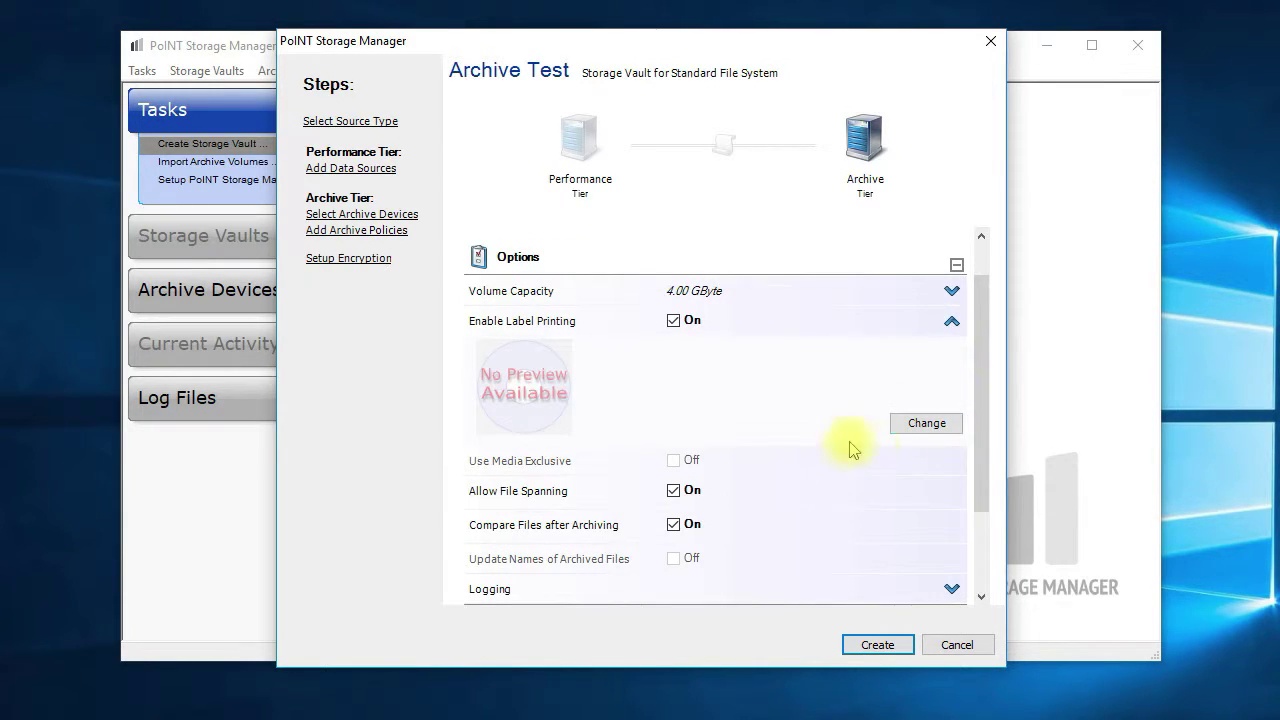
{"action": "left_click", "coordinate": [940, 428]}
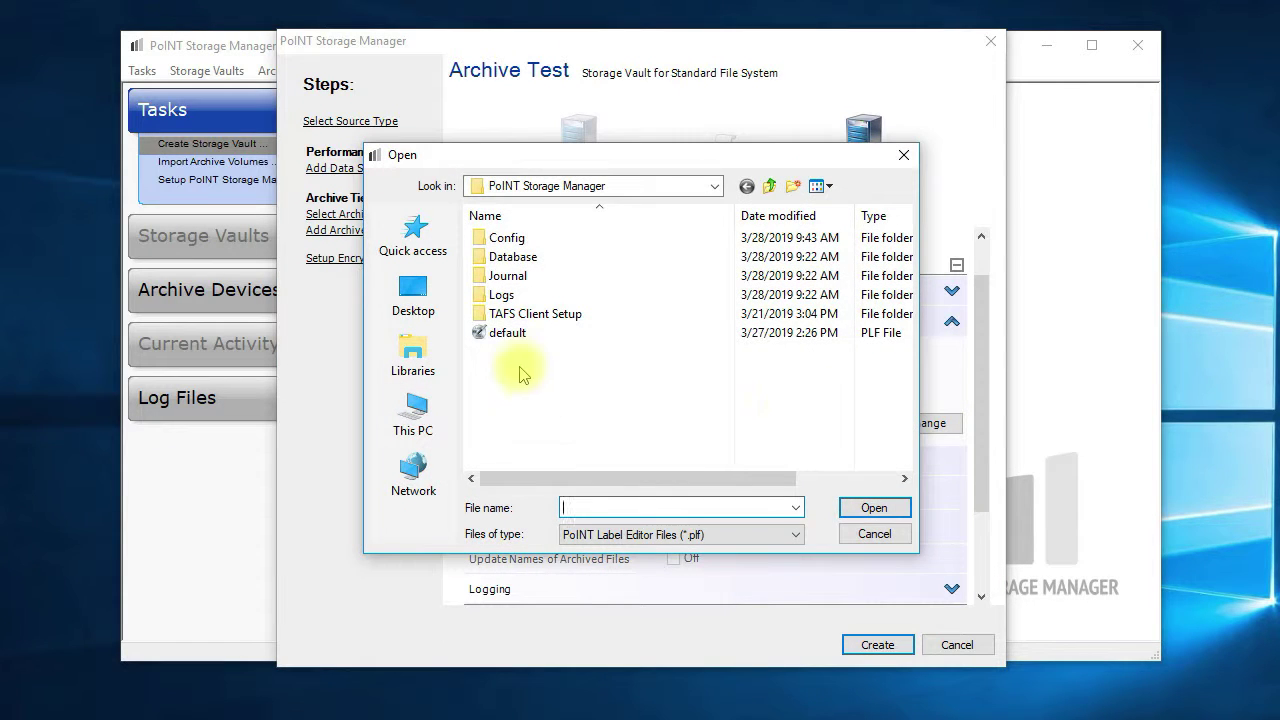
{"action": "double_click", "coordinate": [515, 333]}
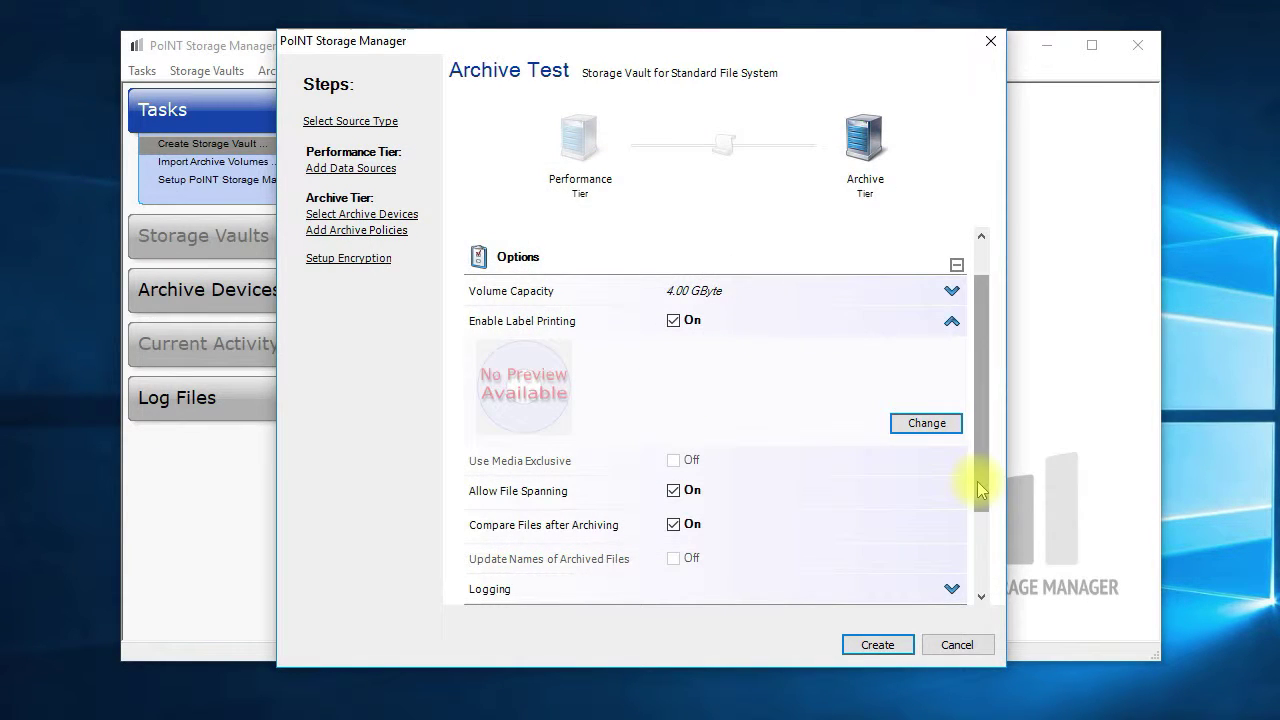
Review the vault's logging type, logging level and retention options, leaving one log file per job cycle and no retention.
{"action": "left_click", "coordinate": [952, 322]}
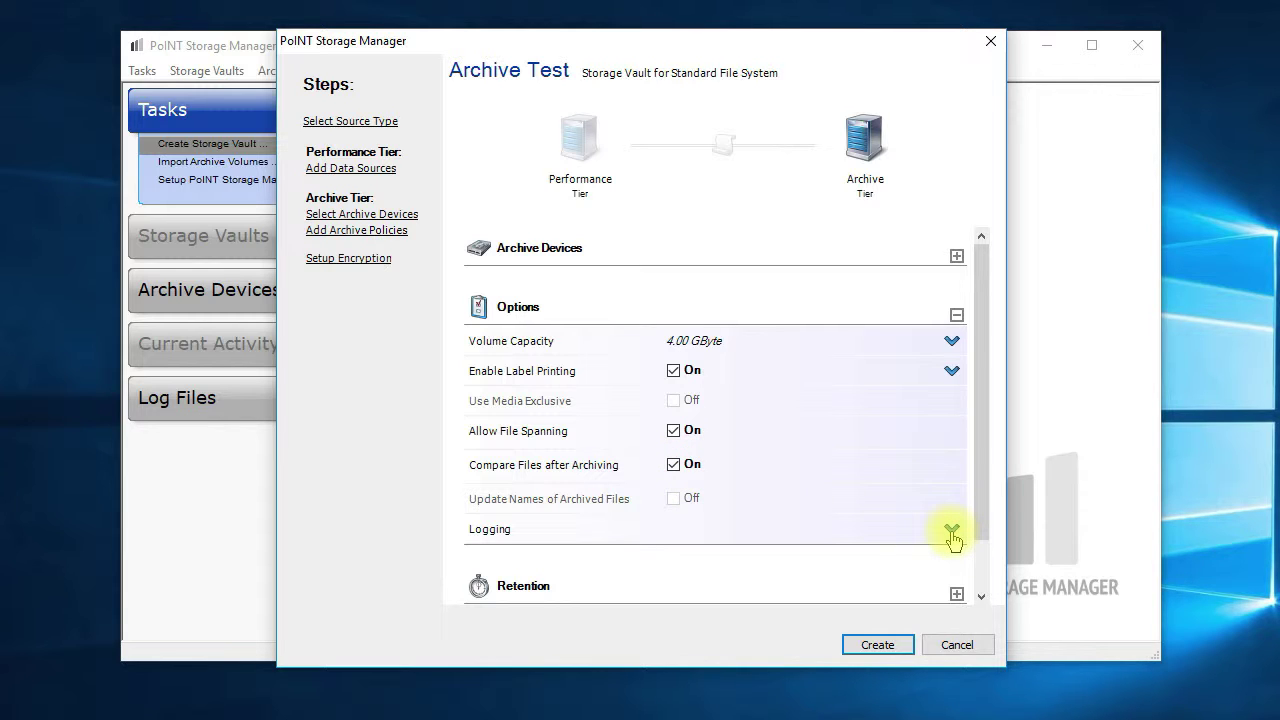
{"action": "left_click", "coordinate": [951, 371]}
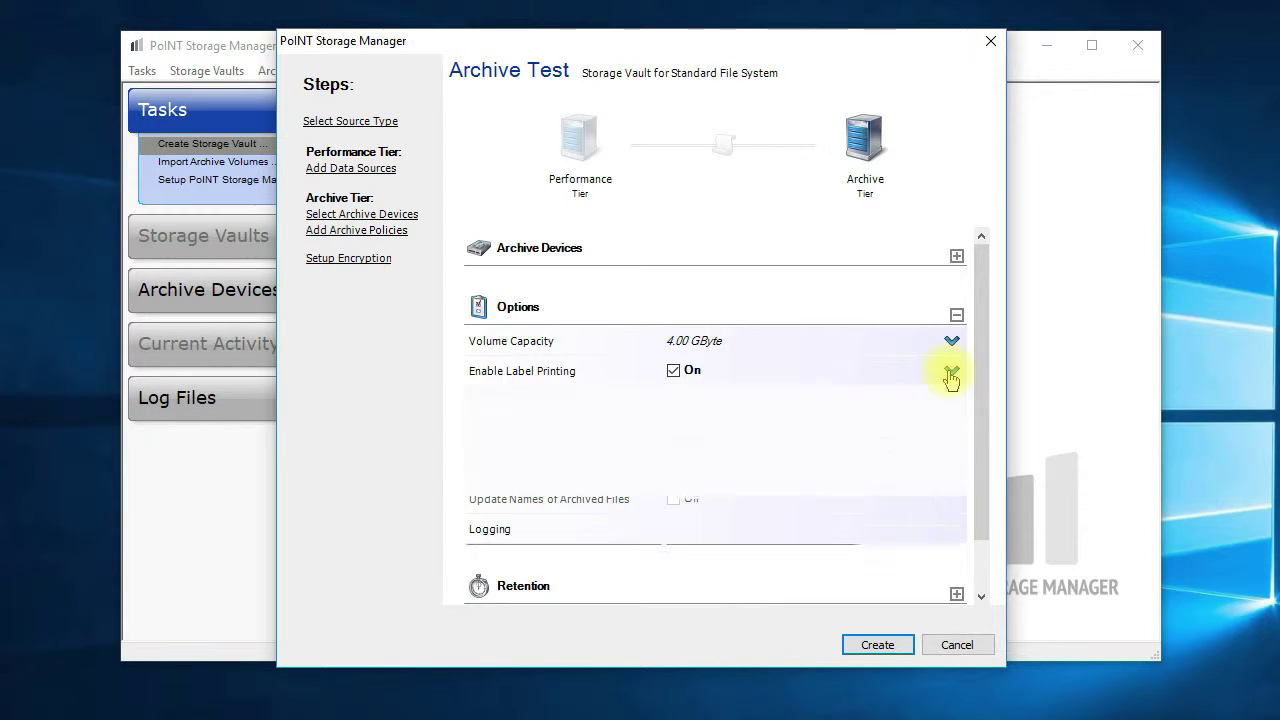
{"action": "left_click", "coordinate": [950, 326]}
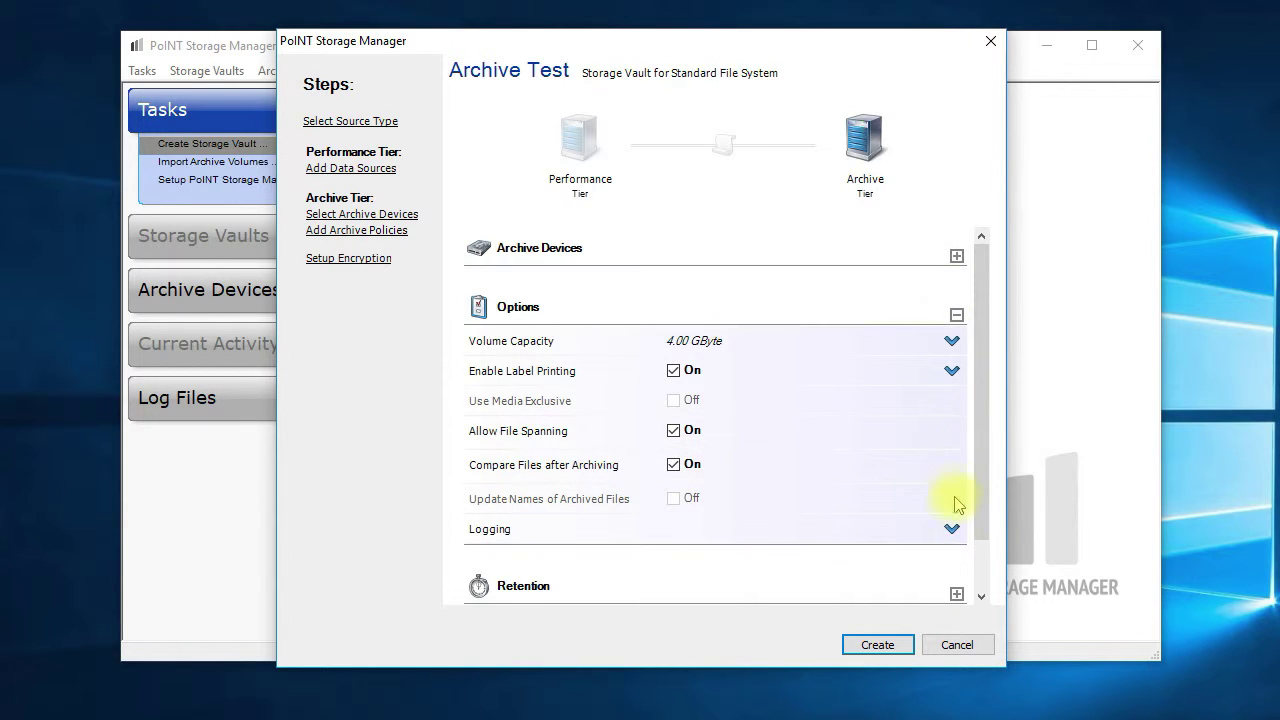
{"action": "left_click", "coordinate": [952, 531]}
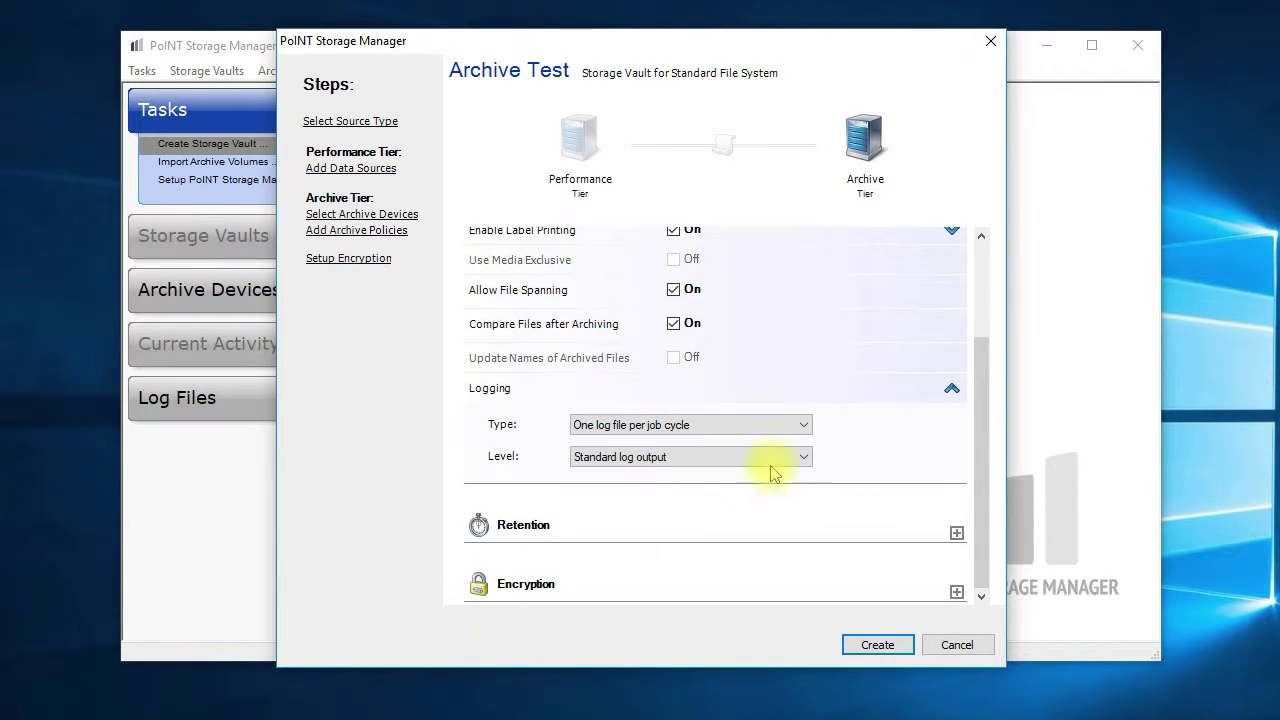
{"action": "left_click", "coordinate": [805, 428]}
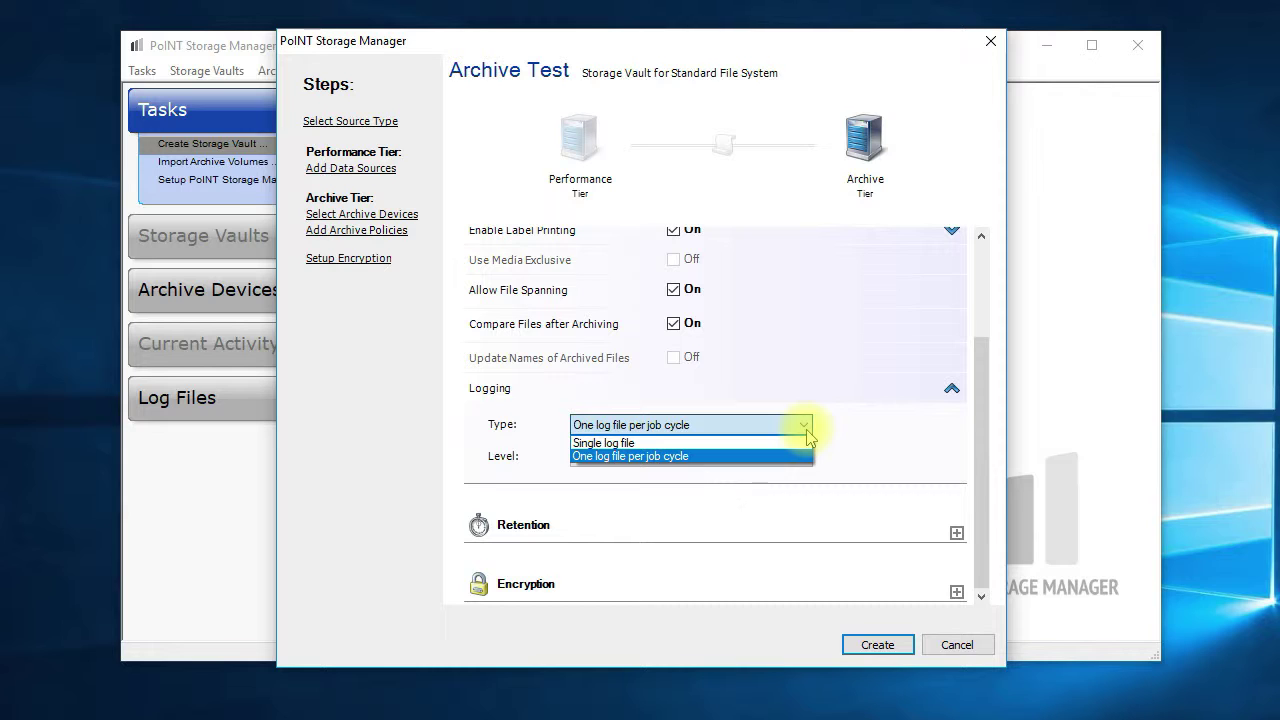
{"action": "left_click", "coordinate": [806, 455]}
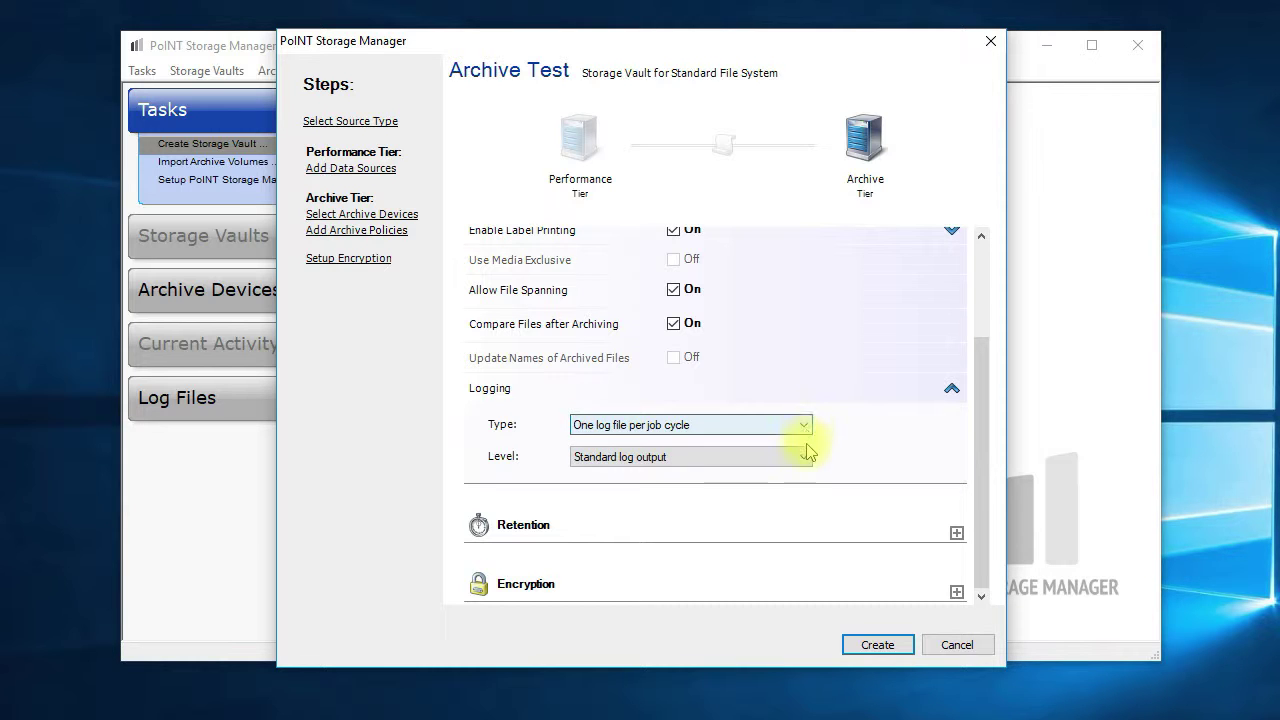
{"action": "left_click", "coordinate": [956, 393]}
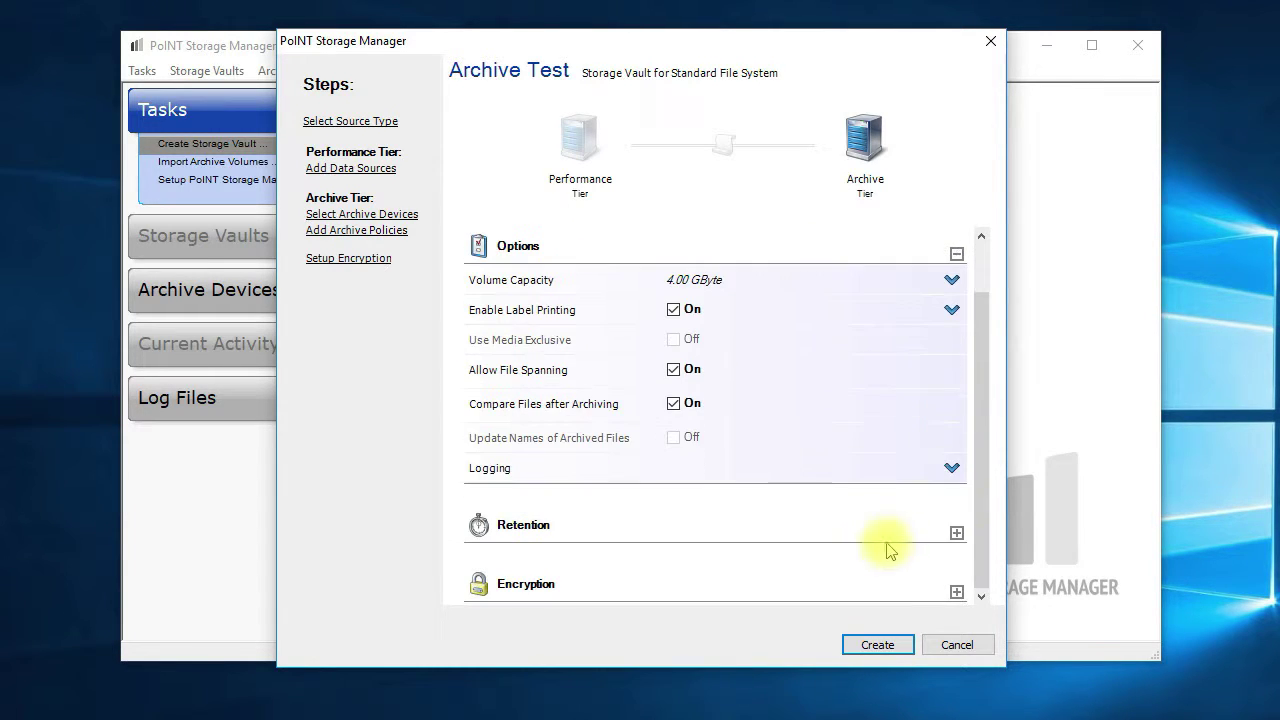
{"action": "left_click", "coordinate": [956, 535]}
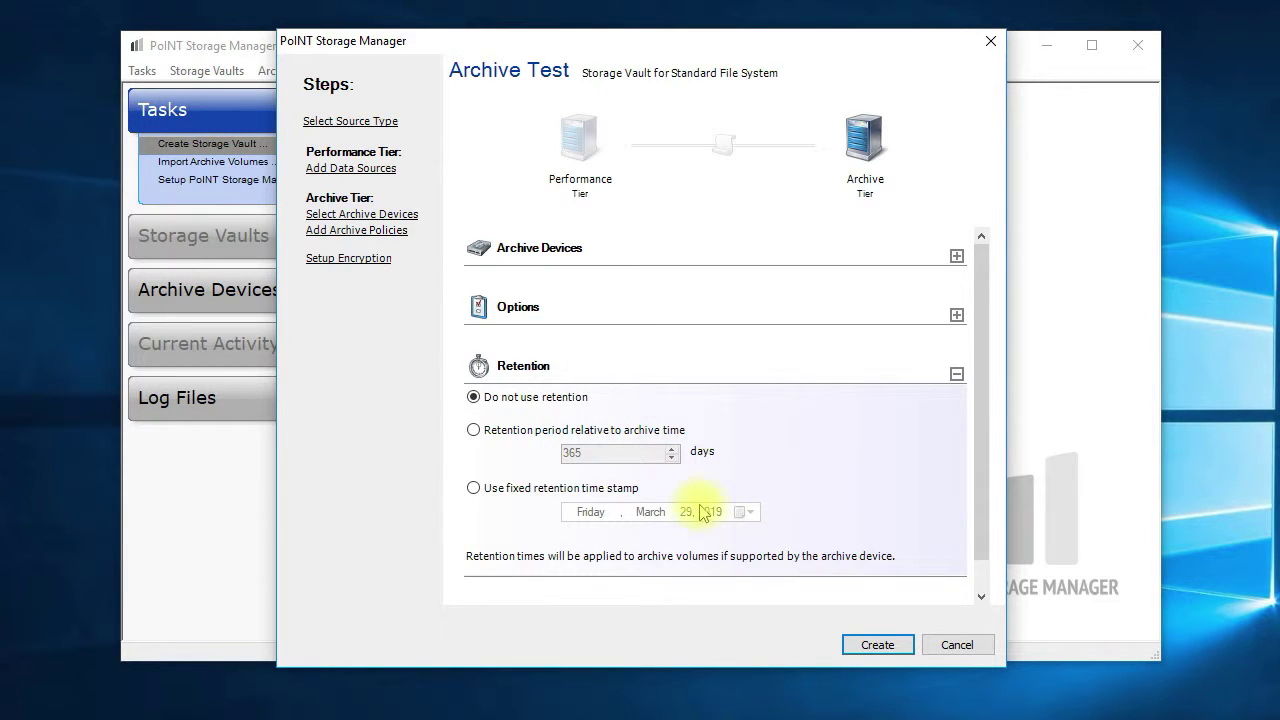
{"action": "left_click", "coordinate": [956, 375]}
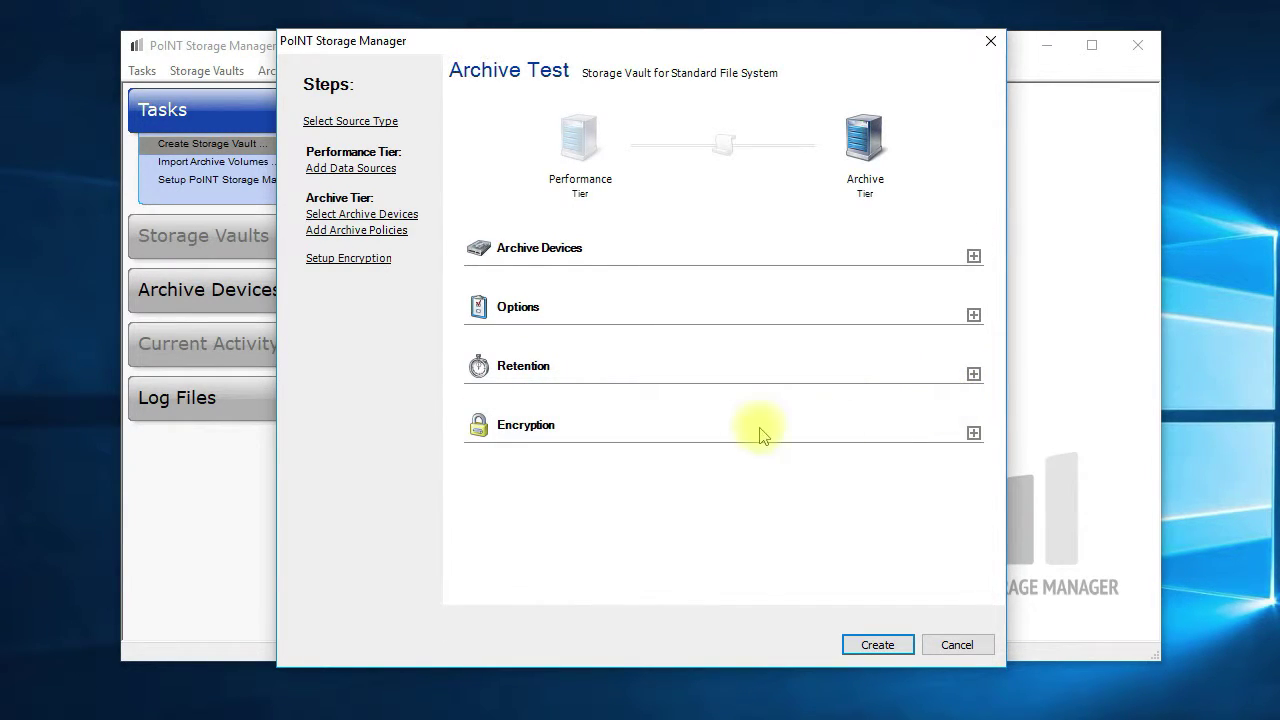
Review the encryption modes, keep encryption disabled, and create the Archive Test storage vault.
{"action": "left_click", "coordinate": [973, 434]}
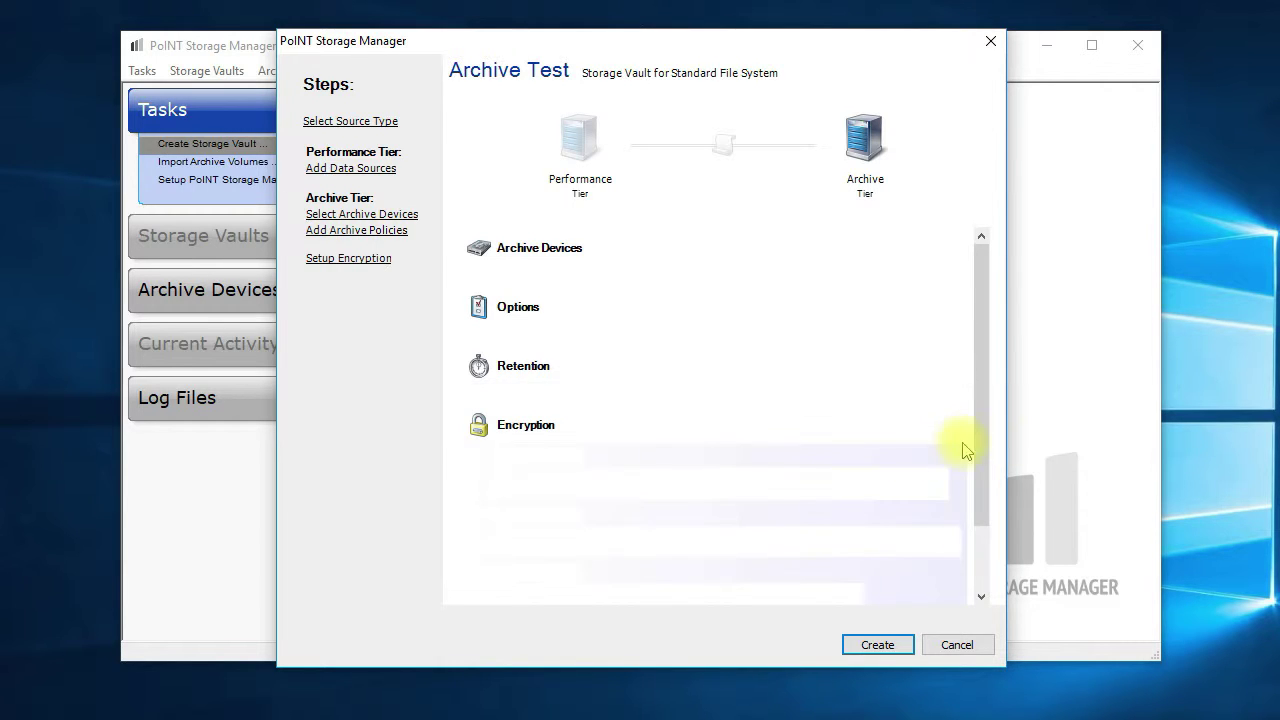
{"action": "scroll", "coordinate": [620, 495], "scroll_direction": "down", "scroll_amount": 2}
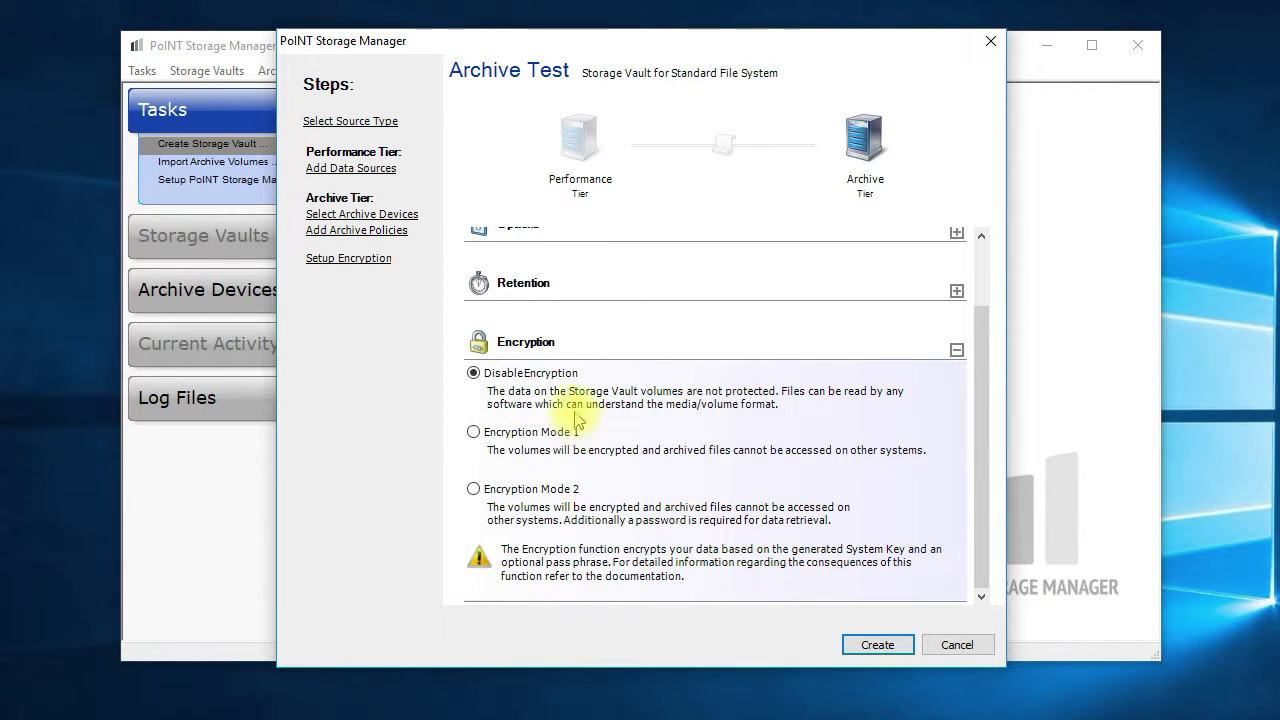
{"action": "left_click", "coordinate": [473, 432]}
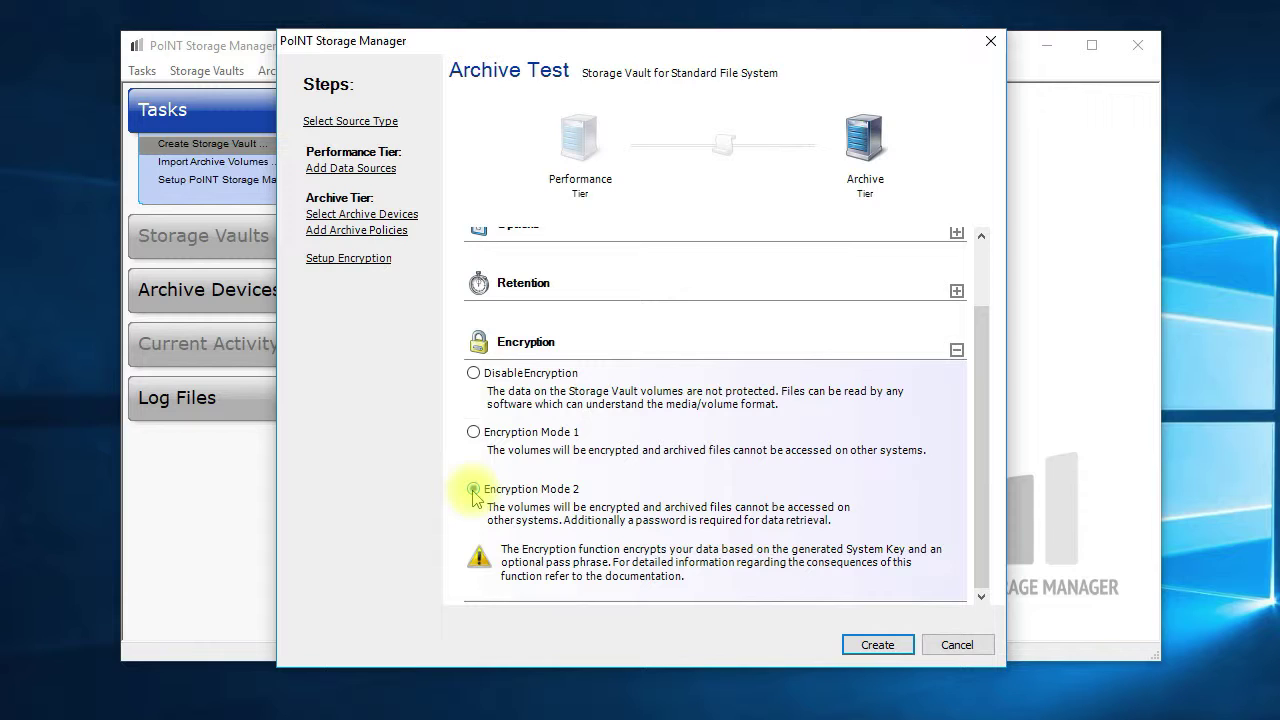
{"action": "left_click", "coordinate": [473, 432]}
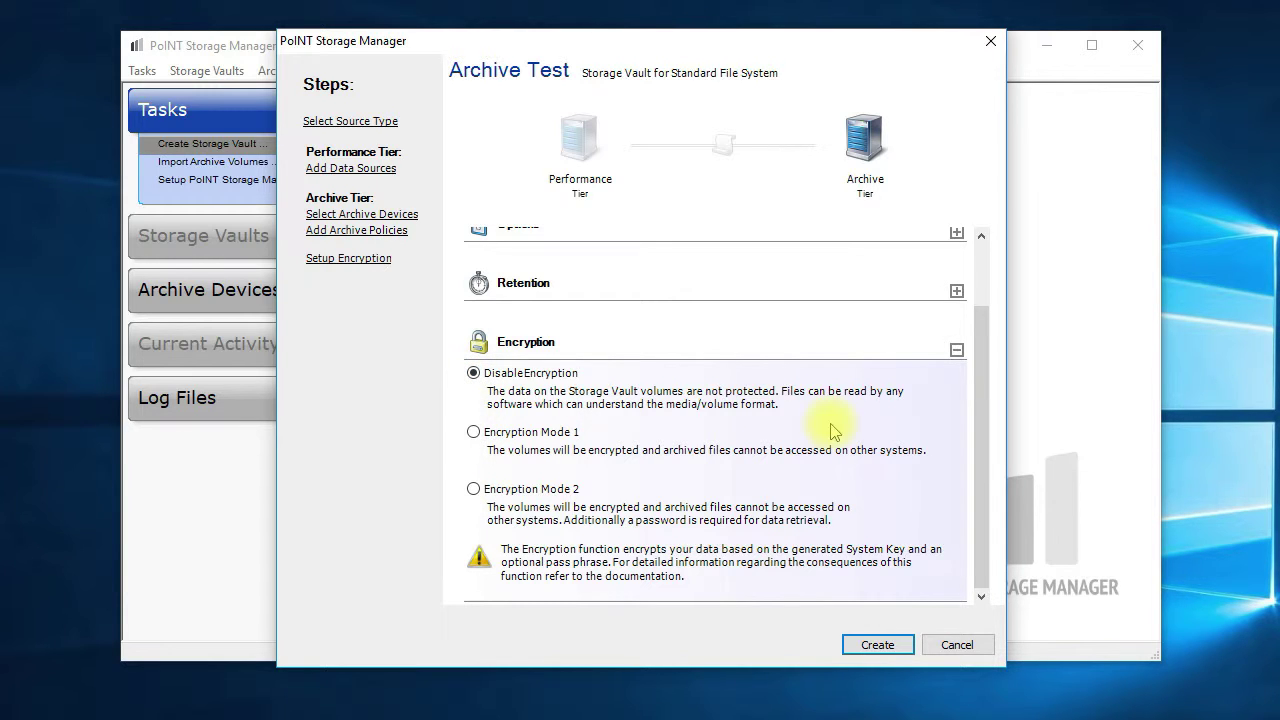
{"action": "left_click", "coordinate": [877, 645]}
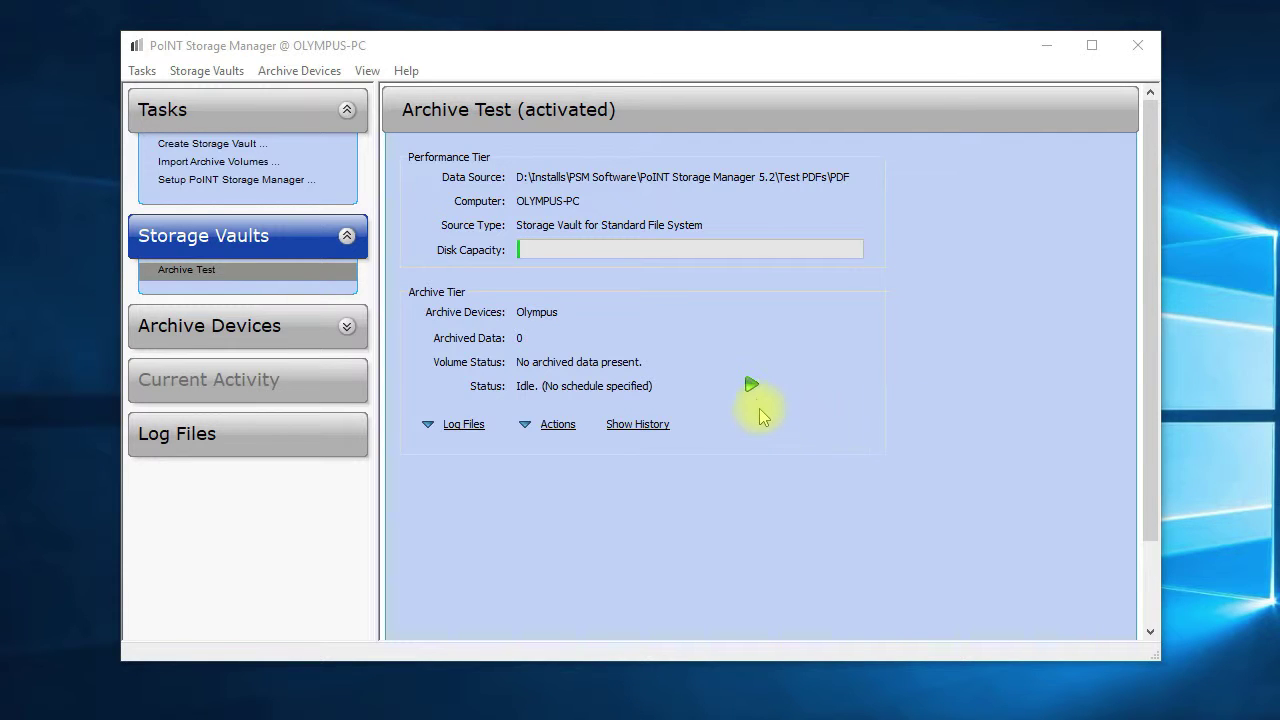
Begin adding a policy to execute on the Archive Test vault and view the available policy templates.
{"action": "left_click", "coordinate": [751, 386]}
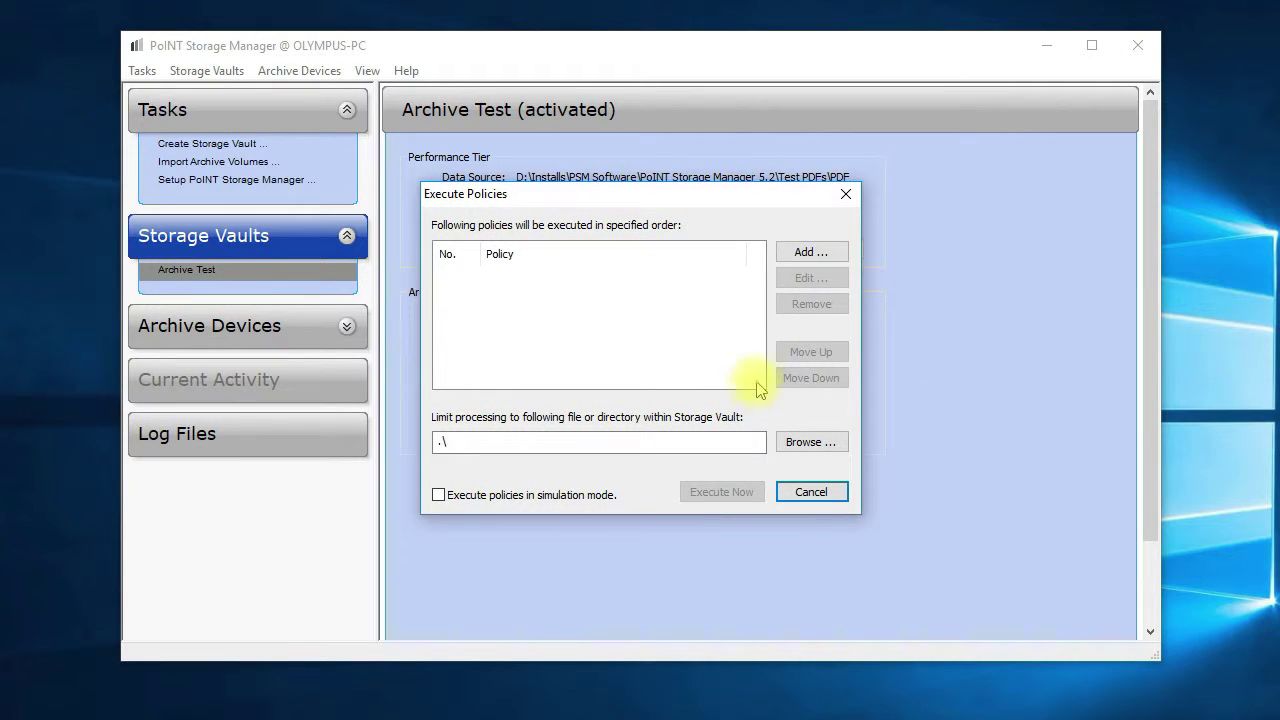
{"action": "left_click", "coordinate": [811, 252]}
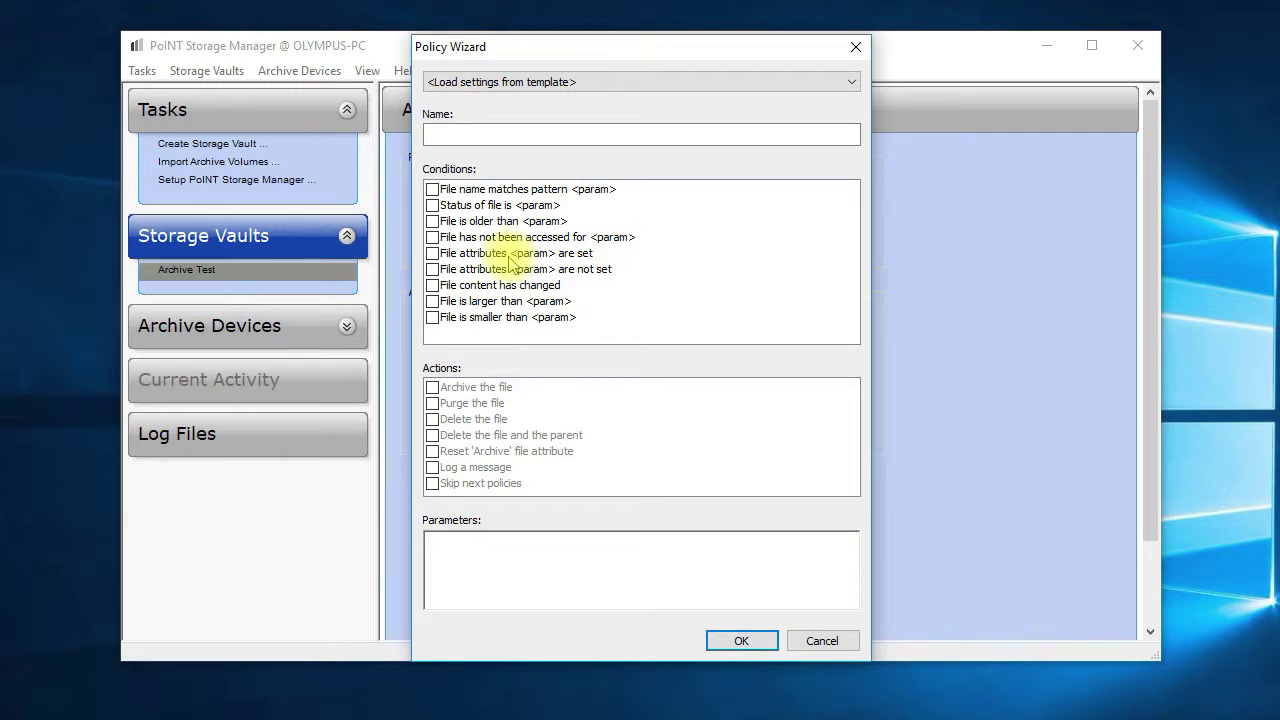
{"action": "left_click", "coordinate": [592, 82]}
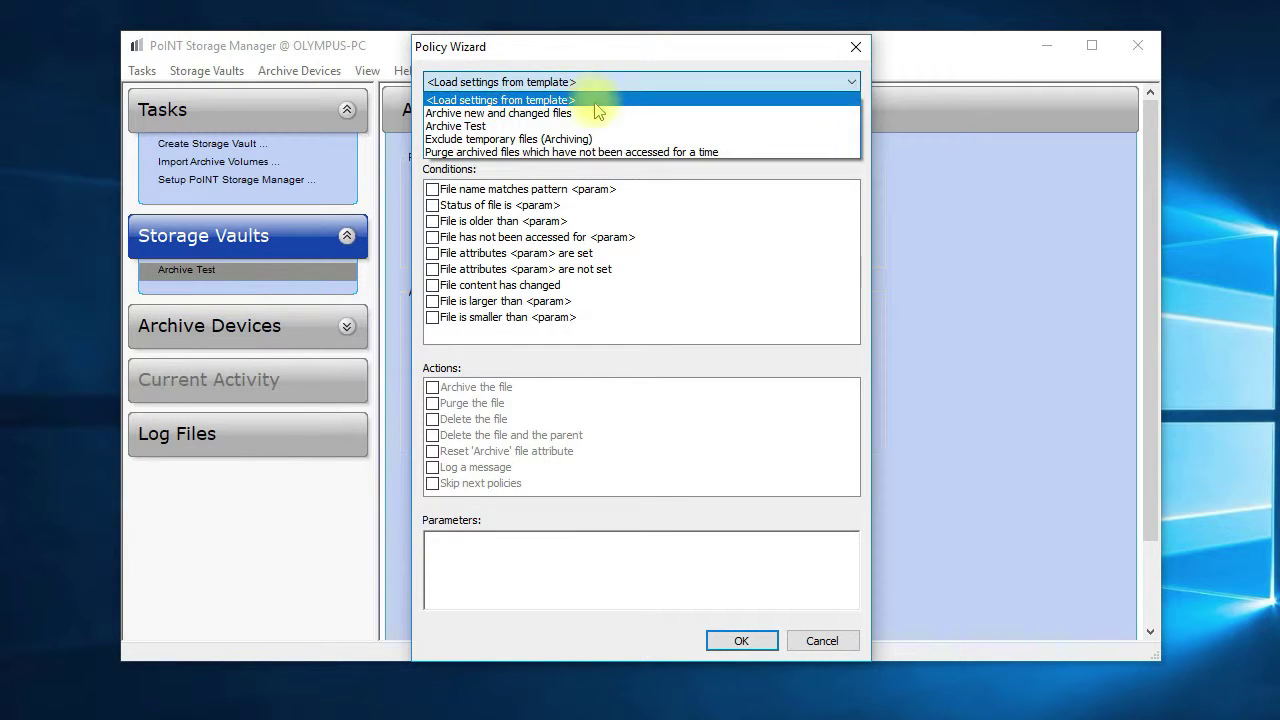
{"action": "left_click", "coordinate": [586, 57]}
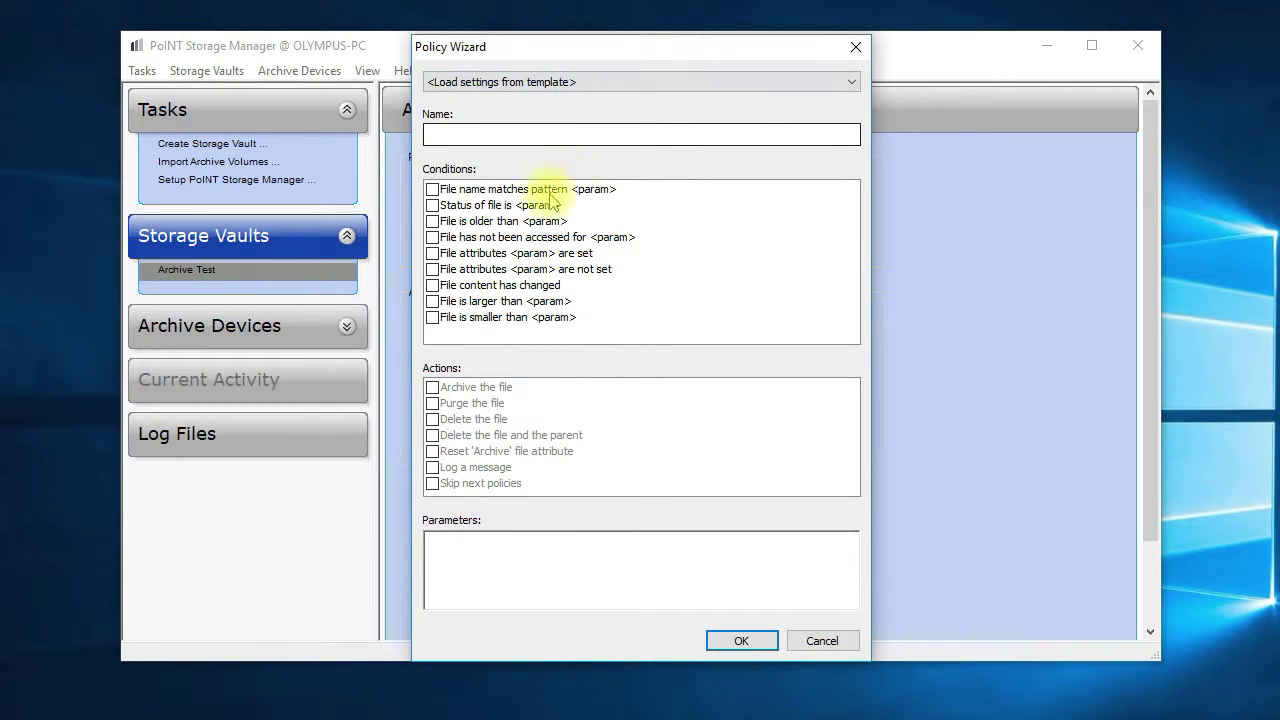
Try the file name pattern and file status conditions in the policy, and view the selectable file statuses.
{"action": "left_click", "coordinate": [431, 189]}
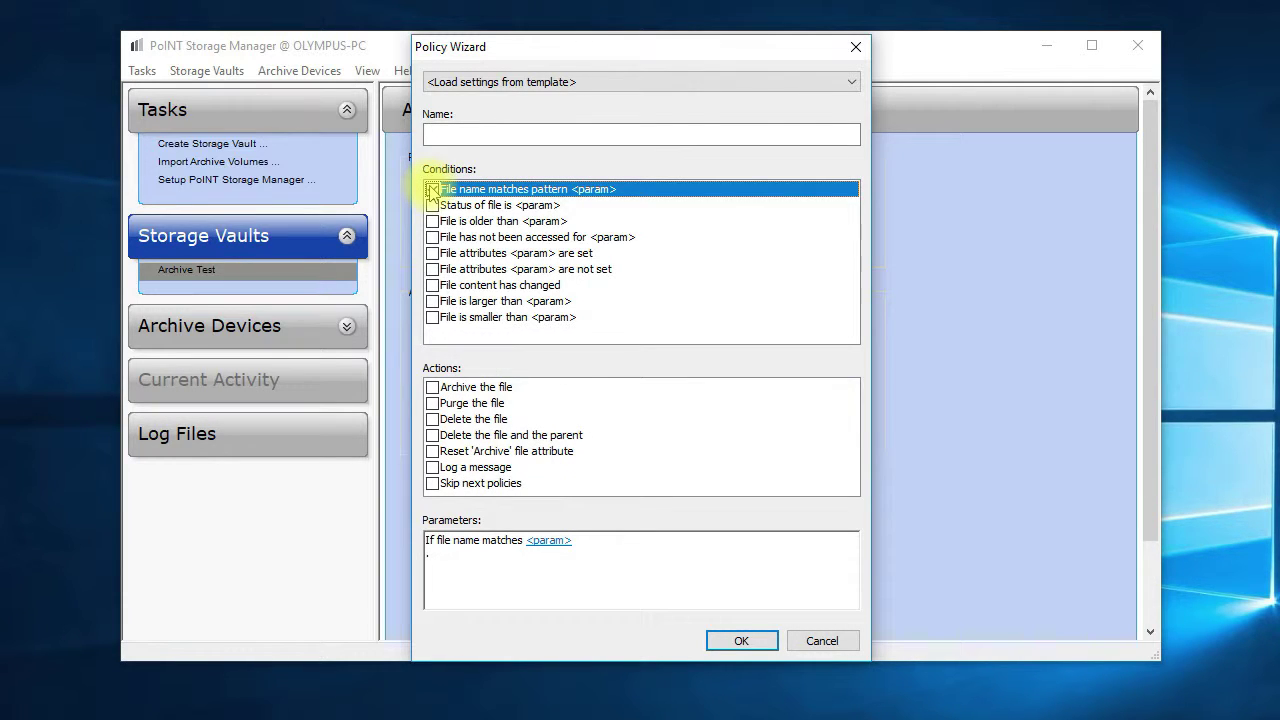
{"action": "left_click", "coordinate": [431, 189]}
{"action": "left_click", "coordinate": [432, 205]}
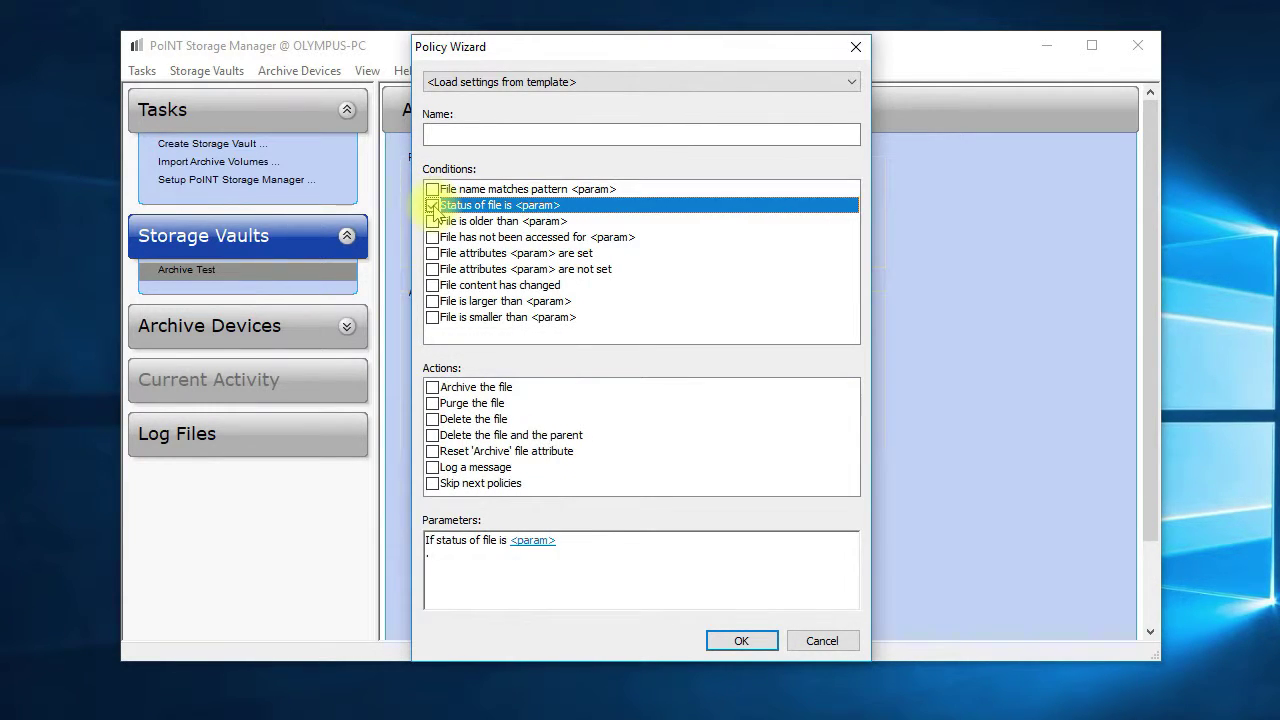
{"action": "left_click", "coordinate": [533, 541]}
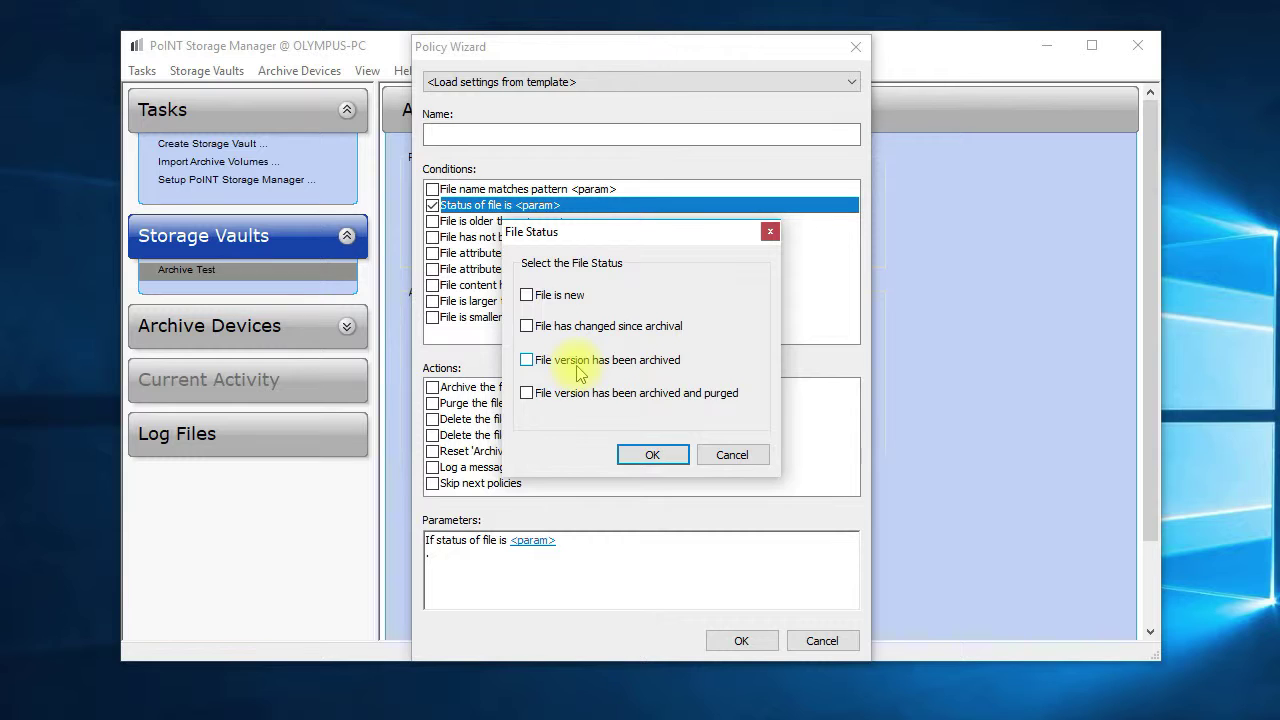
{"action": "left_click", "coordinate": [650, 455]}
Switch the policy condition from file status to file age, and view its time parameter without setting it.
{"action": "left_click", "coordinate": [432, 221]}
{"action": "left_click", "coordinate": [432, 205]}
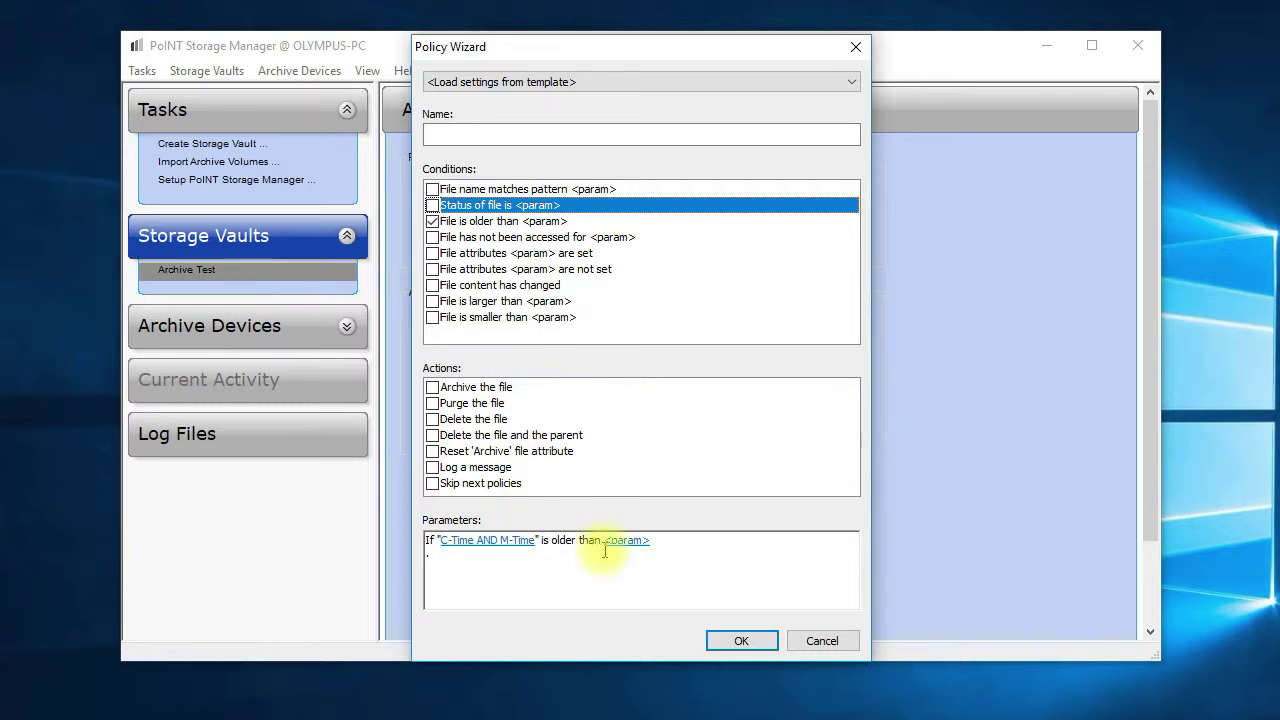
{"action": "left_click", "coordinate": [546, 222]}
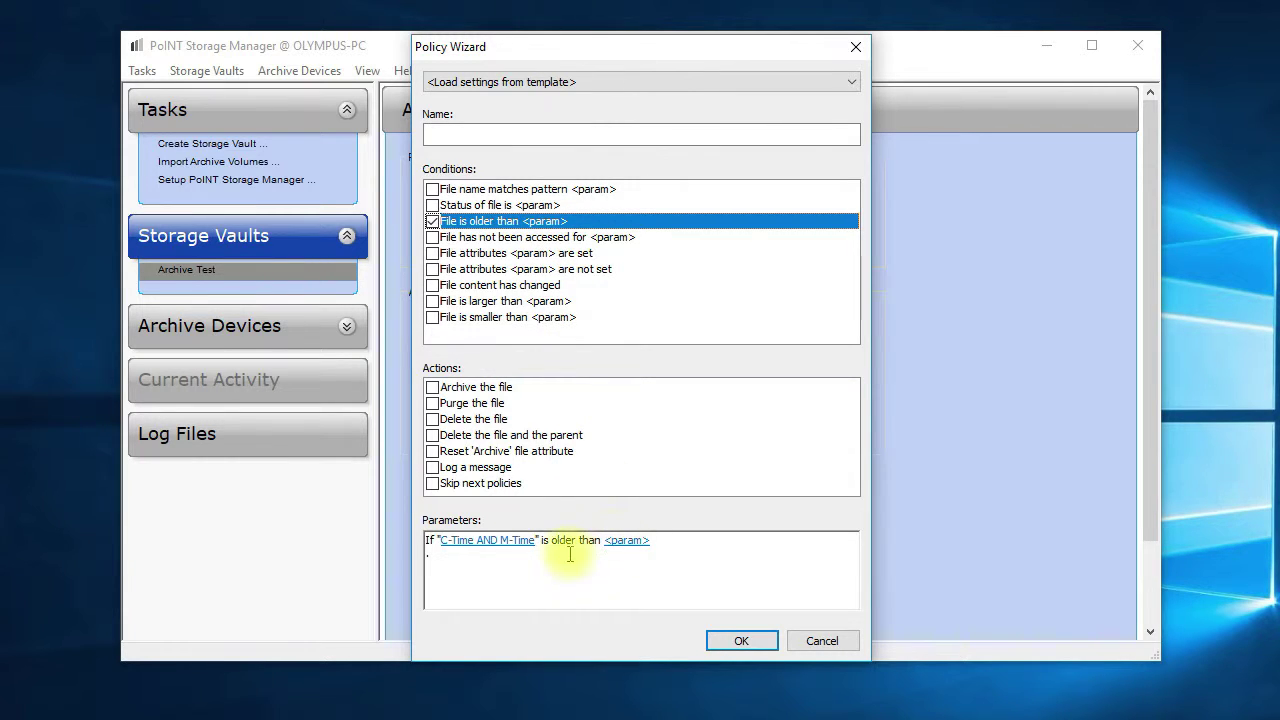
{"action": "left_click", "coordinate": [626, 540]}
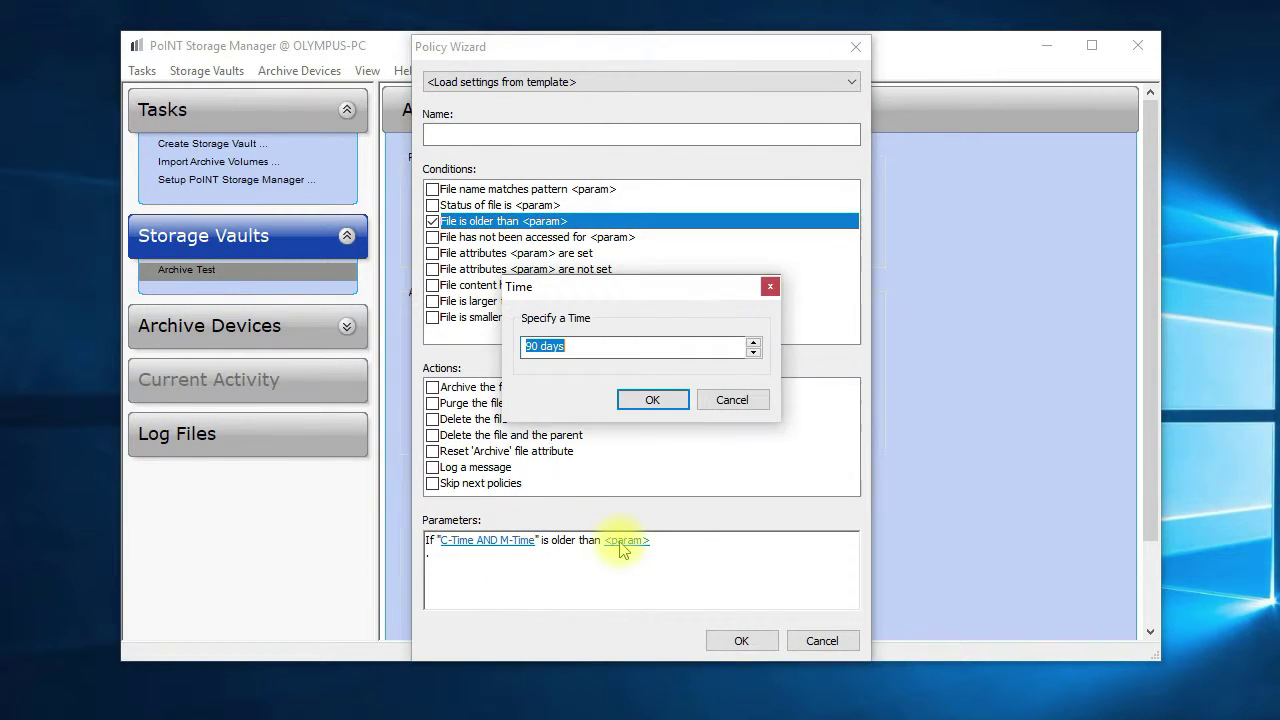
{"action": "left_click", "coordinate": [734, 402]}
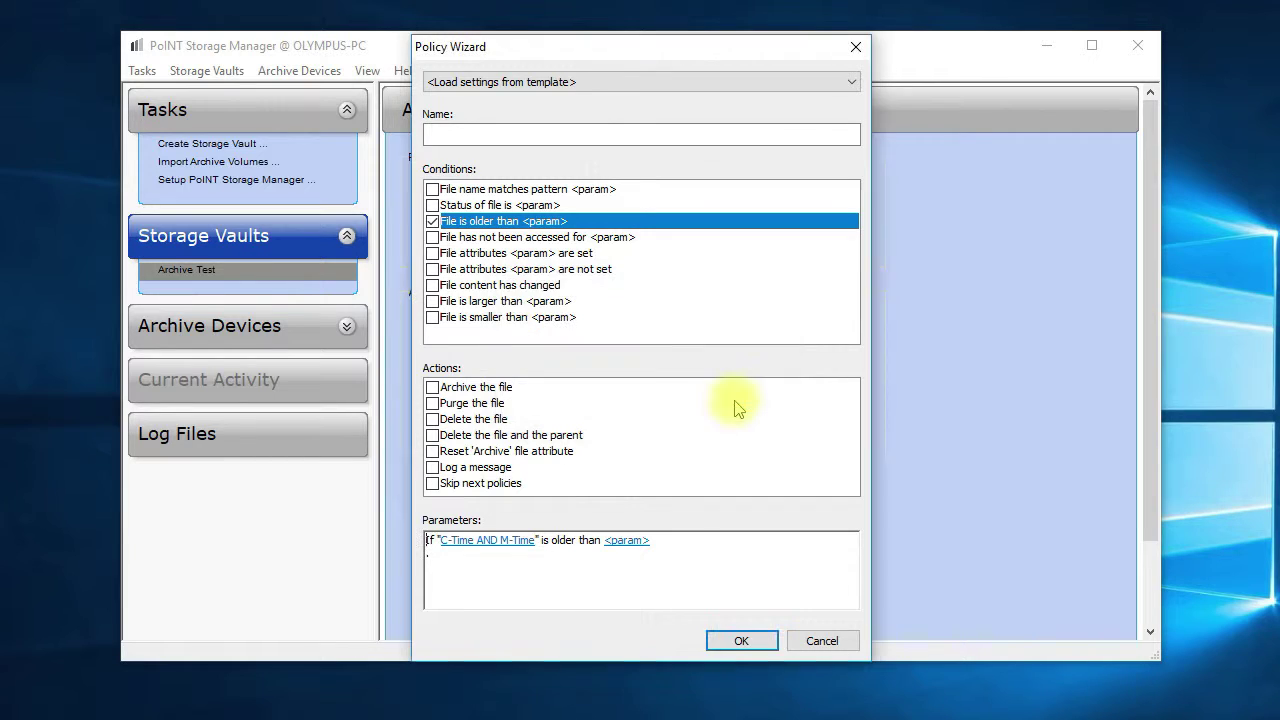
Switch the policy condition to files not accessed for a period, and view its time parameter without setting it.
{"action": "left_click", "coordinate": [432, 221]}
{"action": "left_click", "coordinate": [432, 237]}
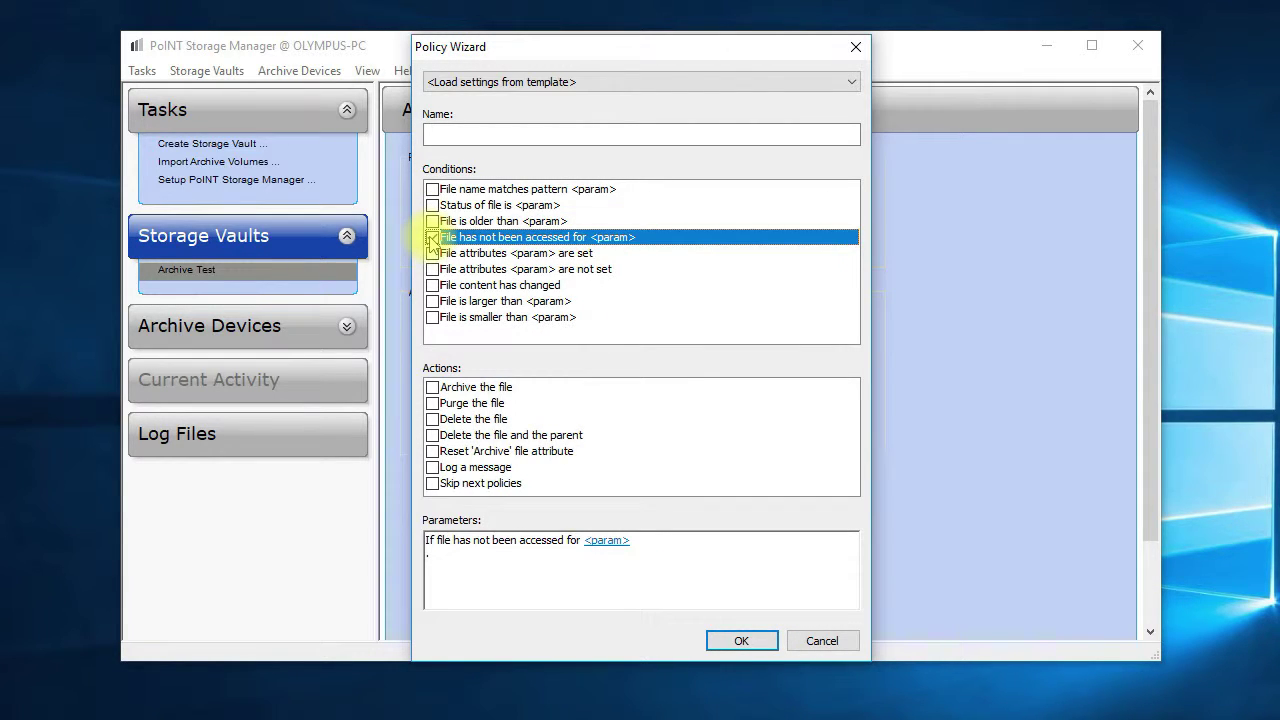
{"action": "left_click", "coordinate": [607, 541]}
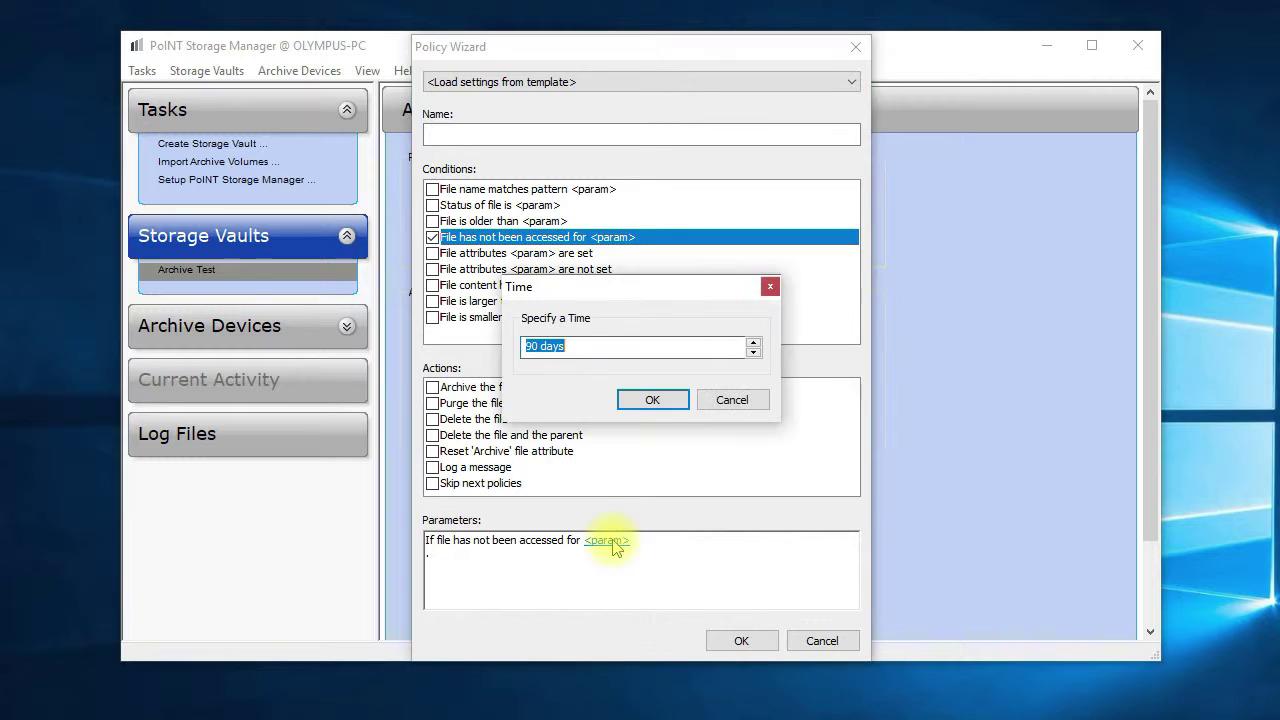
{"action": "left_click", "coordinate": [731, 400]}
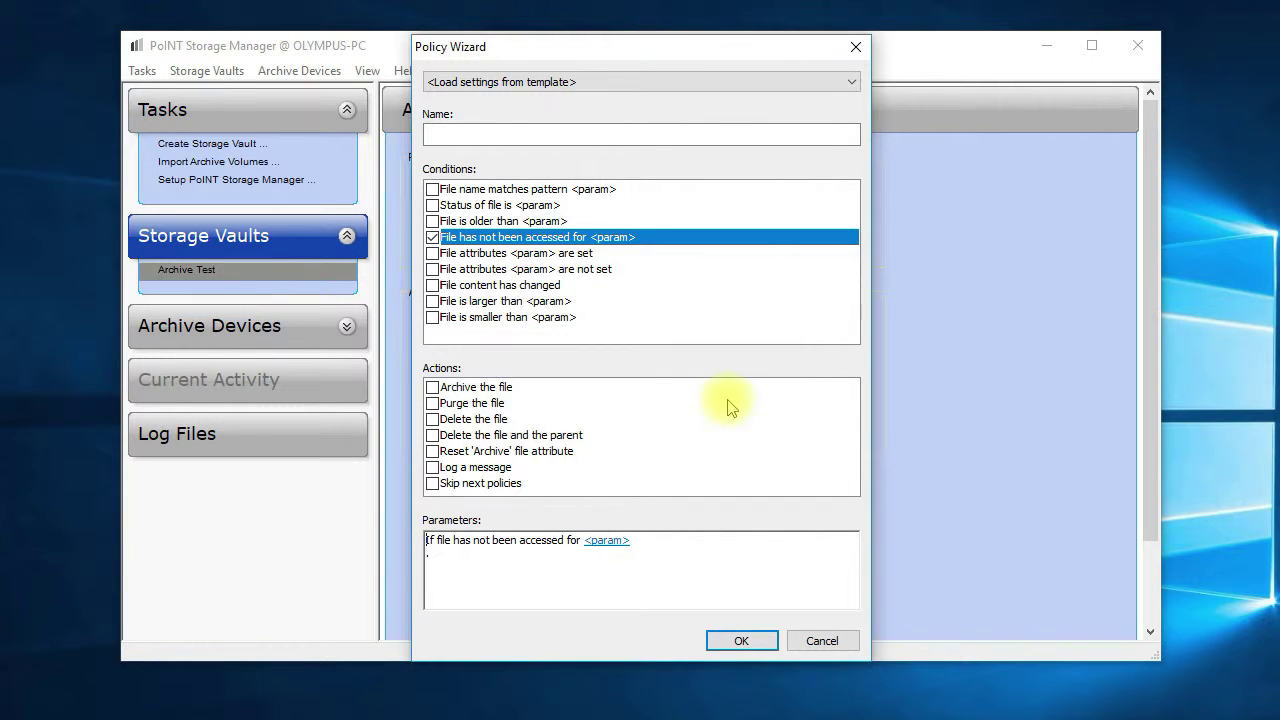
Switch the policy condition to file attributes that are set, and view the selectable attributes without choosing any.
{"action": "left_click", "coordinate": [432, 253]}
{"action": "left_click", "coordinate": [432, 237]}
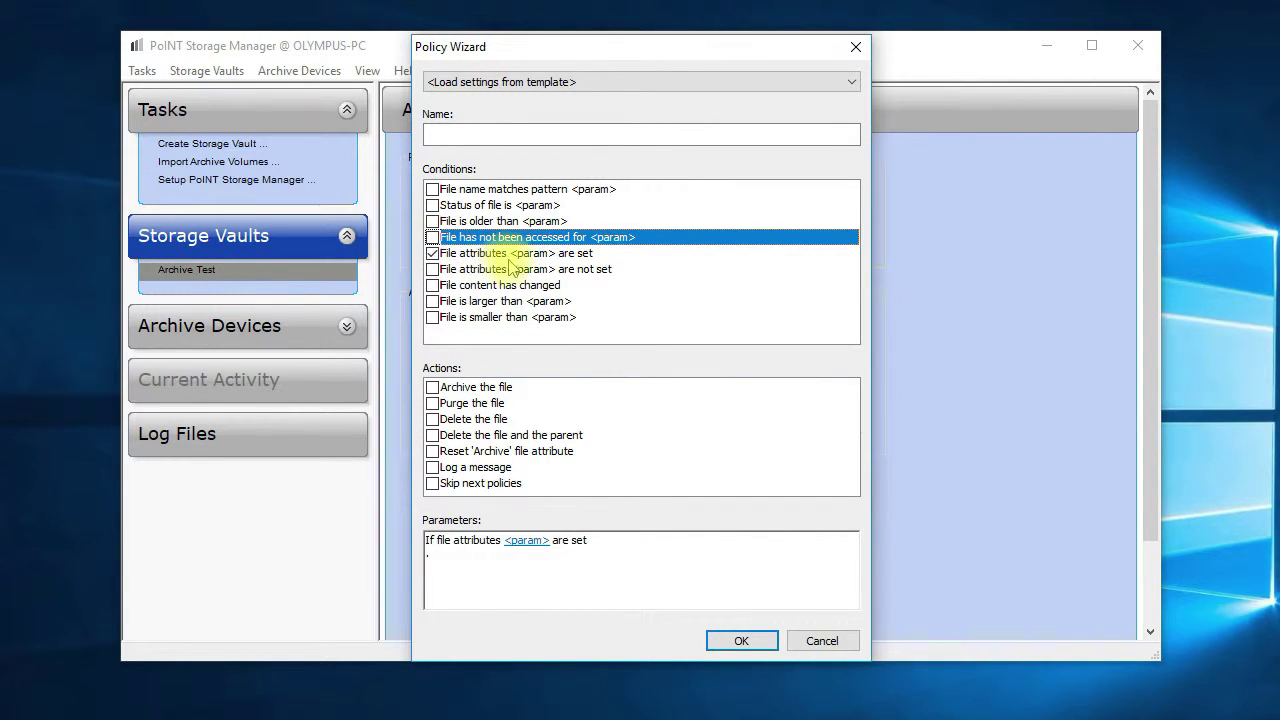
{"action": "left_click", "coordinate": [560, 256]}
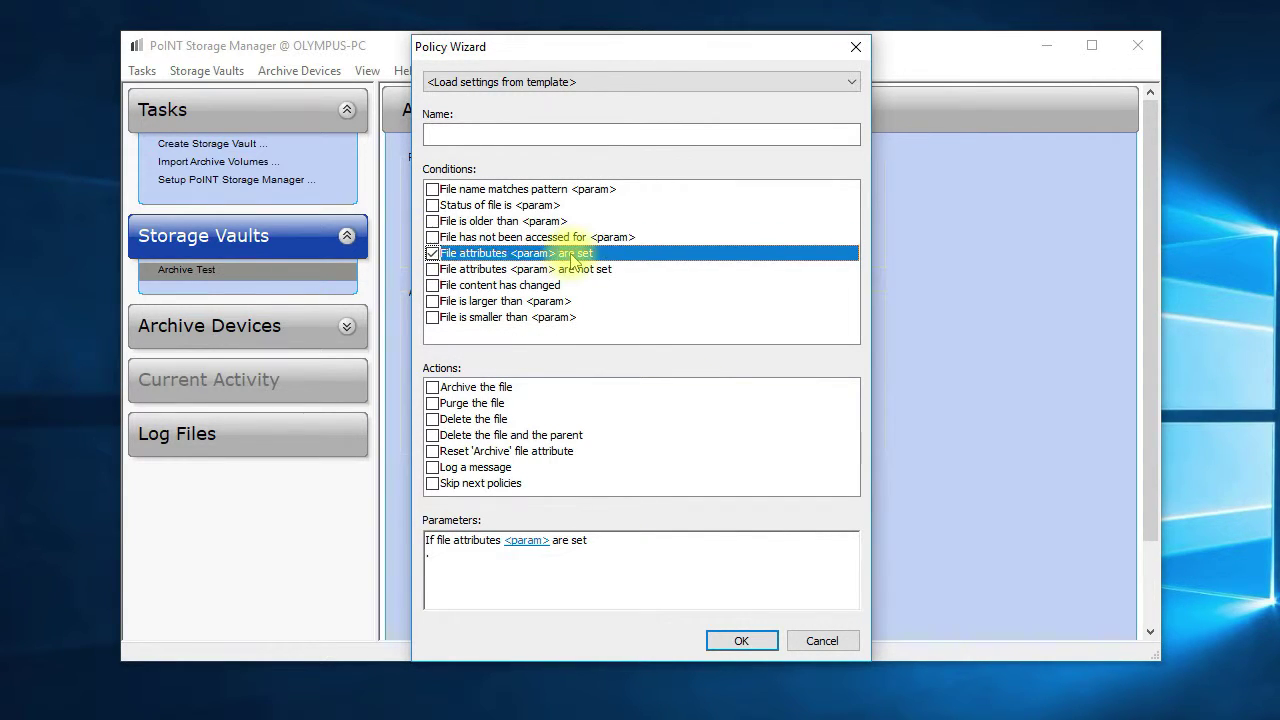
{"action": "left_click", "coordinate": [530, 541]}
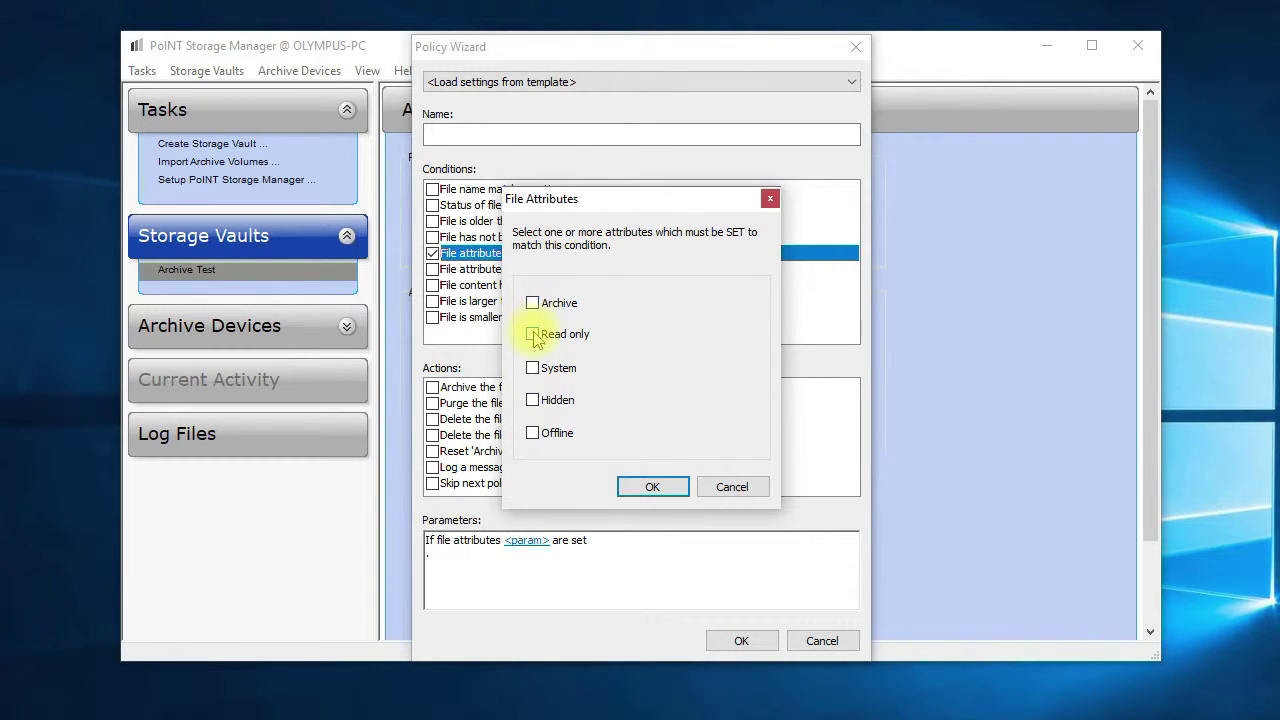
{"action": "left_click", "coordinate": [645, 488]}
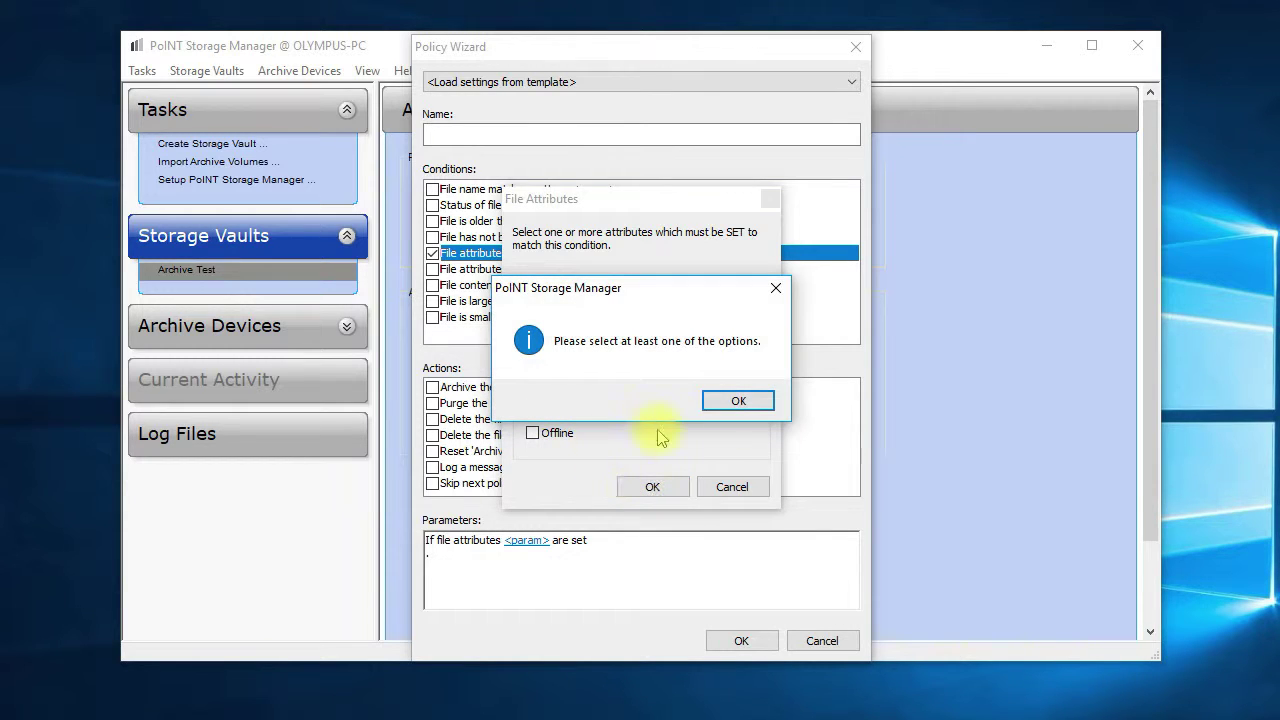
{"action": "left_click", "coordinate": [738, 401]}
{"action": "left_click", "coordinate": [722, 486]}
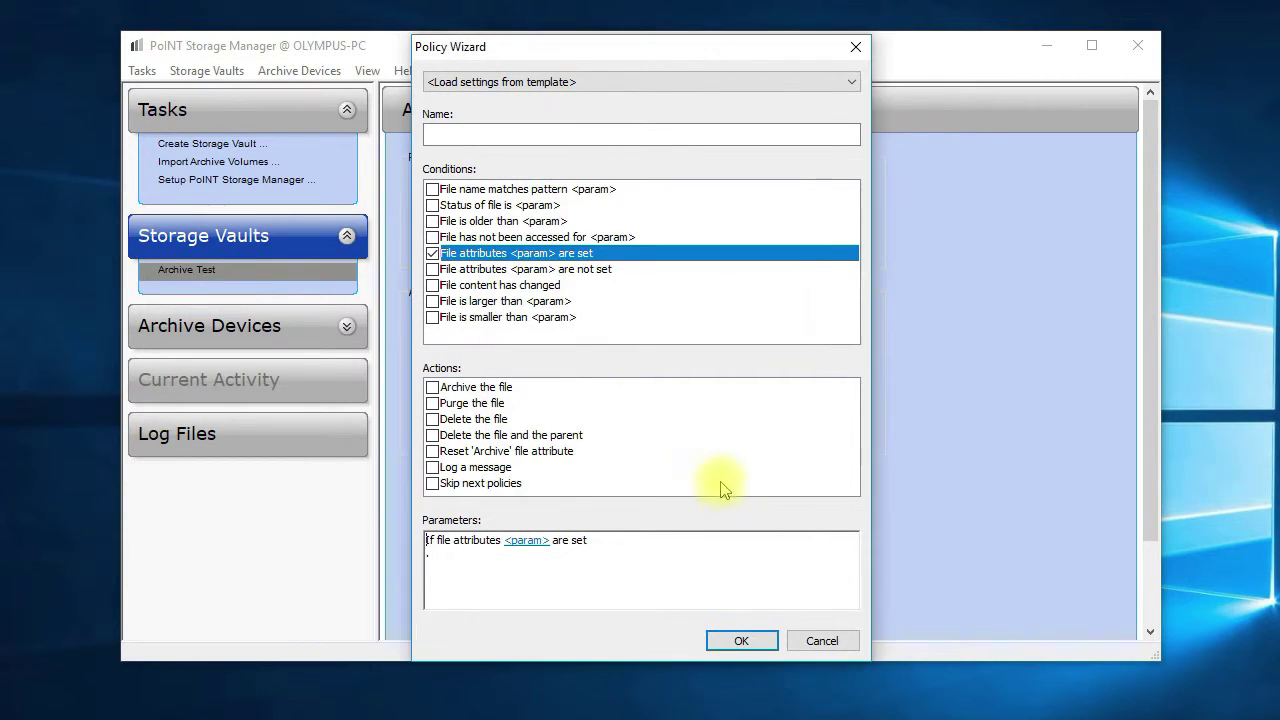
Switch the policy condition to file attributes that are not set, and view the selectable attributes without choosing any.
{"action": "left_click", "coordinate": [432, 269]}
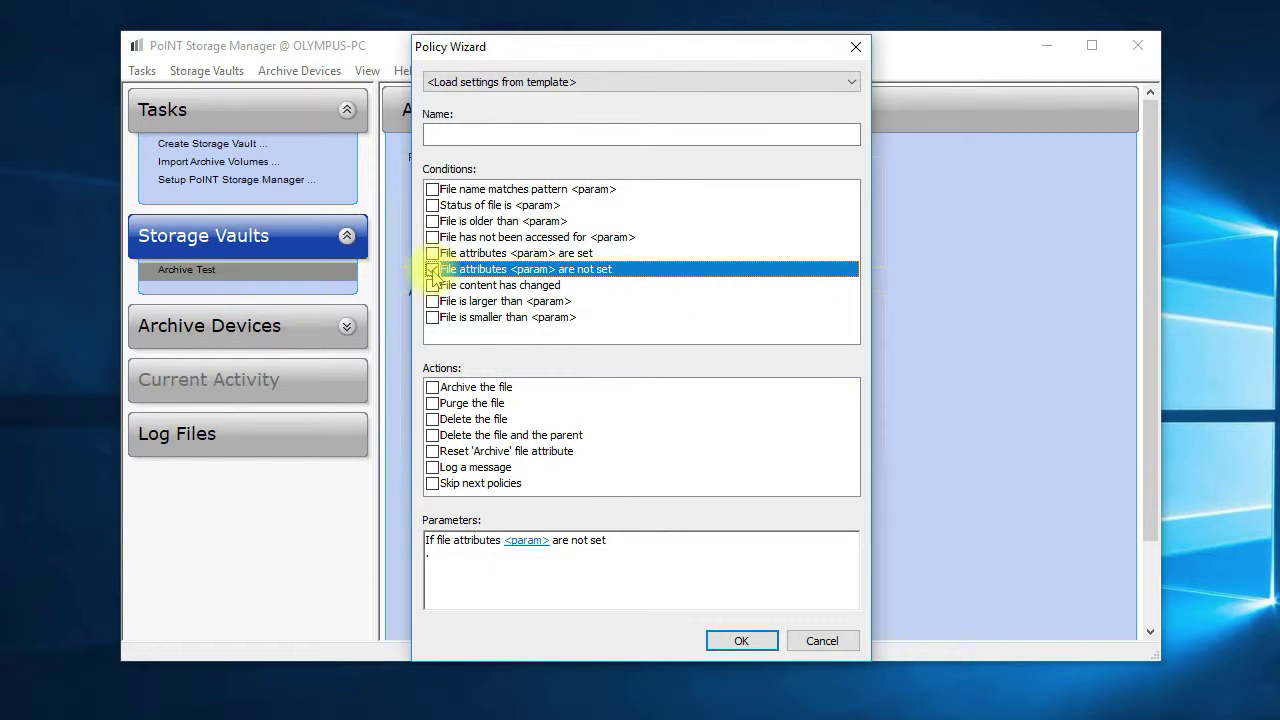
{"action": "left_click", "coordinate": [524, 541]}
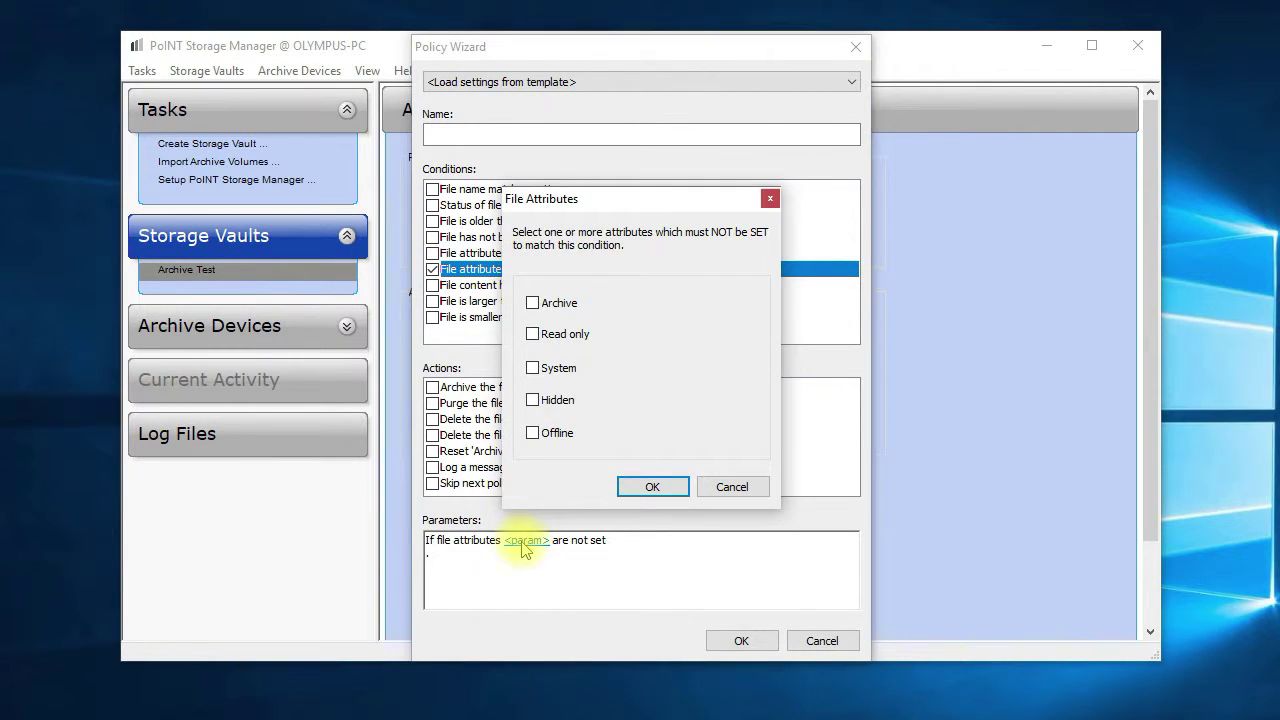
{"action": "left_click", "coordinate": [731, 486]}
Switch the policy condition from unset file attributes to changed file content.
{"action": "left_click", "coordinate": [432, 285]}
{"action": "left_click", "coordinate": [432, 269]}
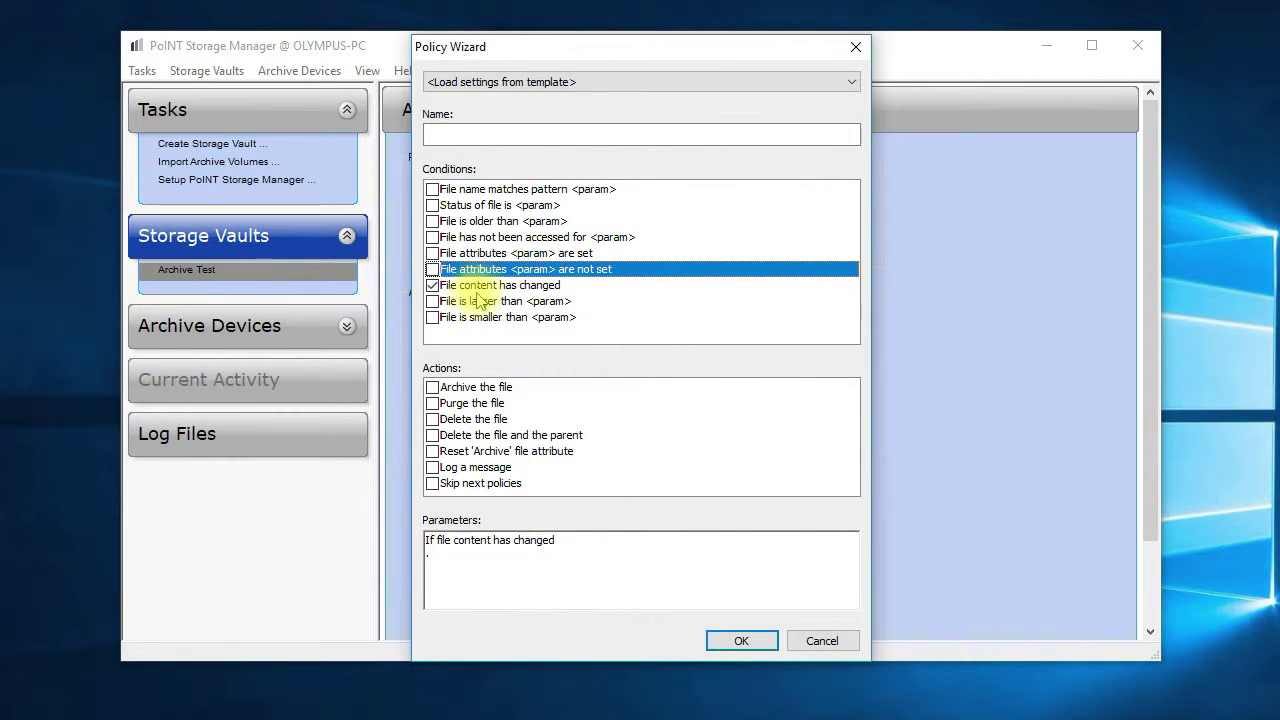
{"action": "left_click", "coordinate": [479, 287]}
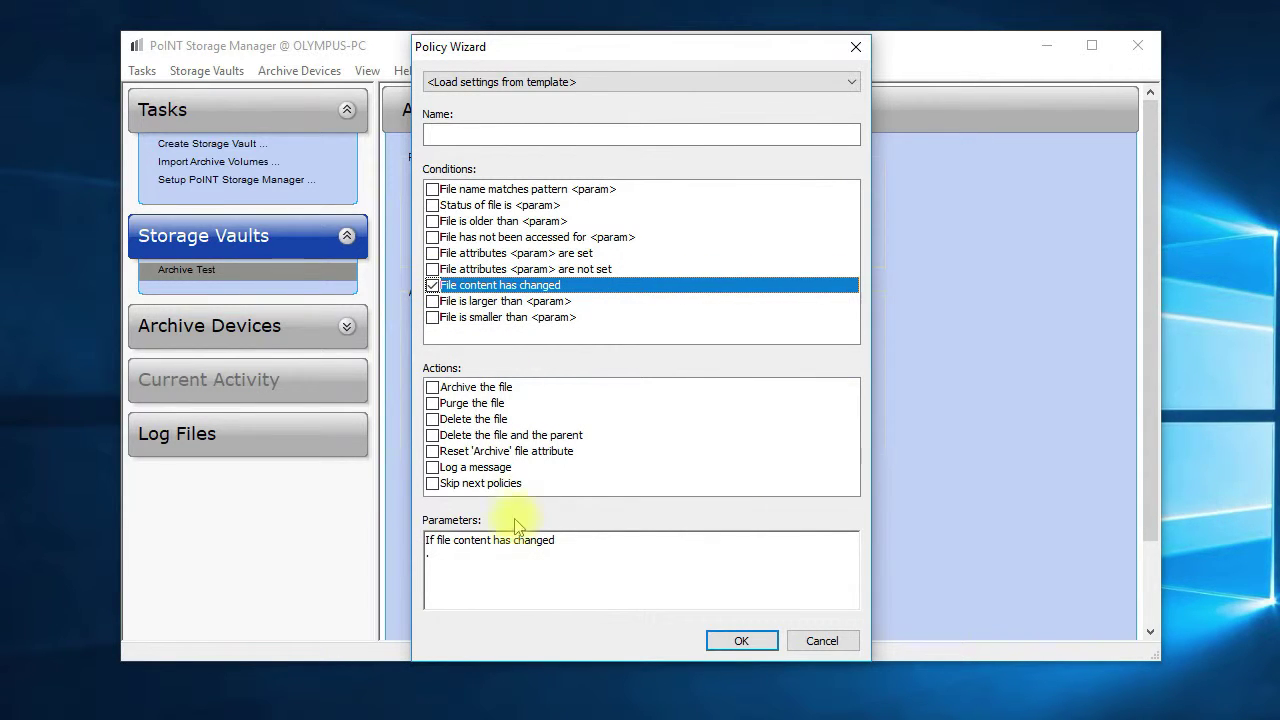
Switch the policy condition to files larger than a given size, and view its file size parameter without setting it.
{"action": "left_click", "coordinate": [432, 301]}
{"action": "left_click", "coordinate": [433, 286]}
{"action": "left_click", "coordinate": [448, 305]}
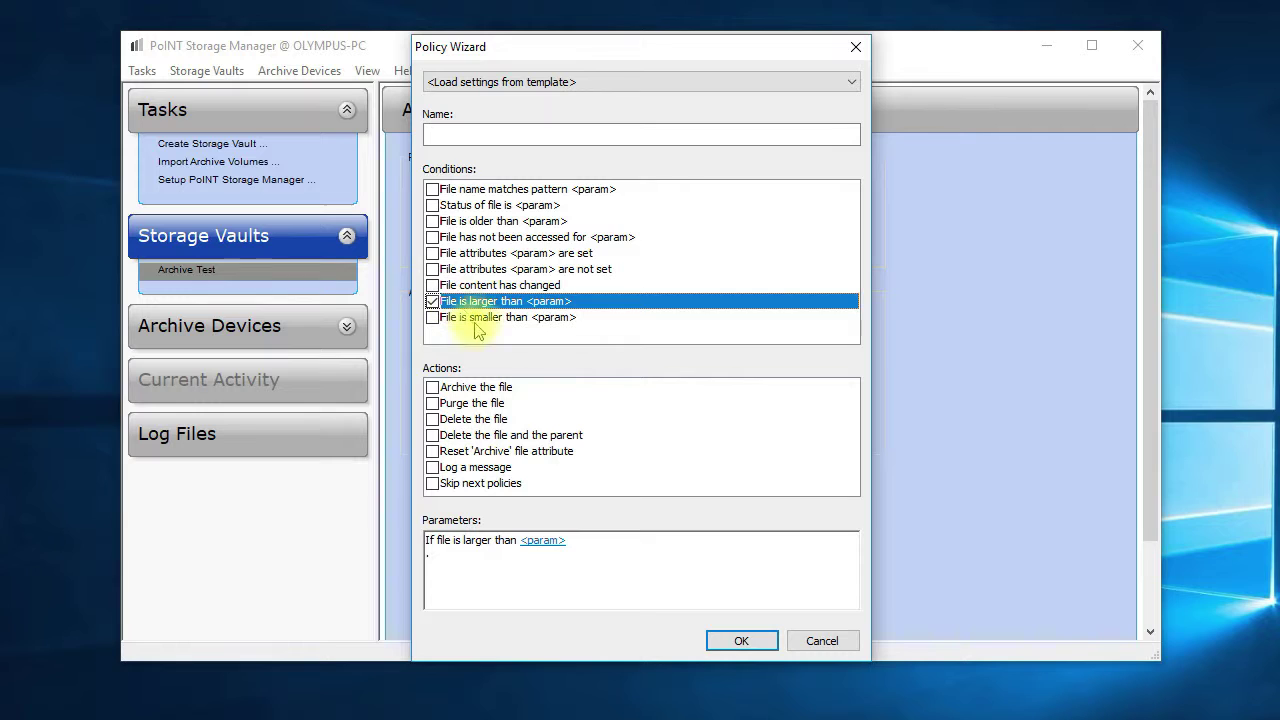
{"action": "left_click", "coordinate": [543, 542]}
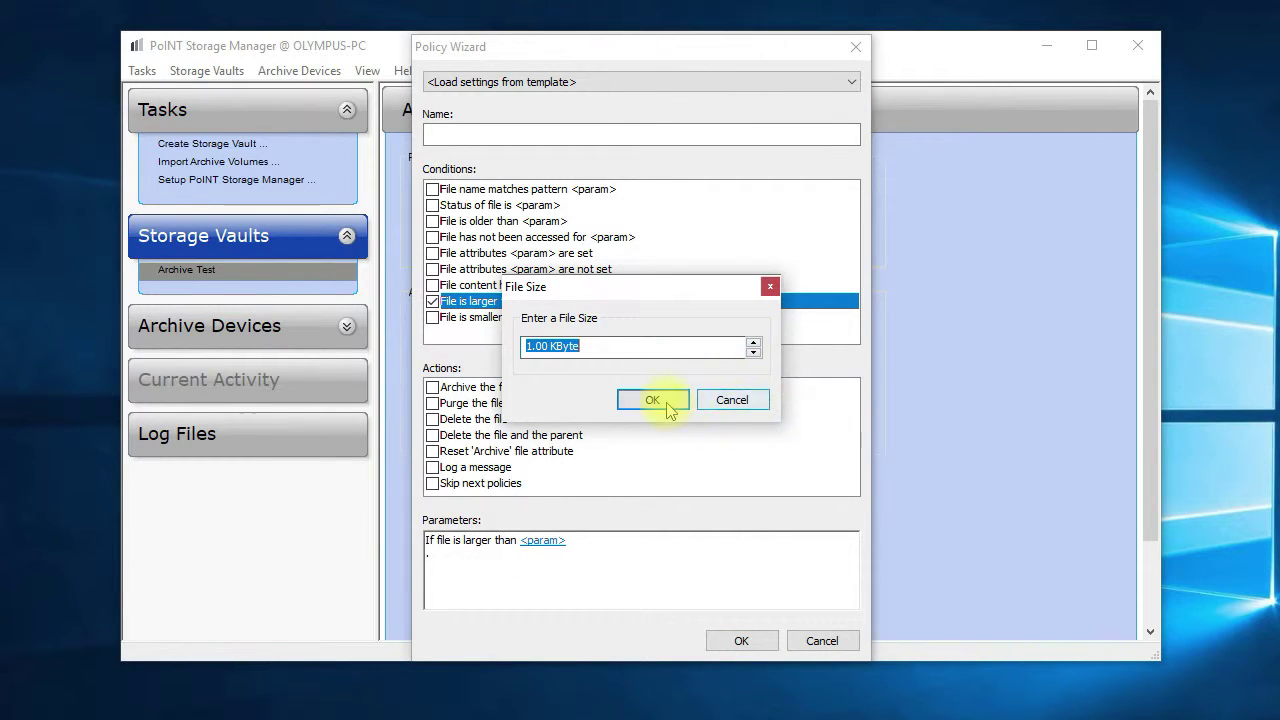
{"action": "left_click", "coordinate": [734, 400]}
Try the condition for files smaller than a given size, view its parameter without setting it, and clear both size conditions.
{"action": "left_click", "coordinate": [432, 317]}
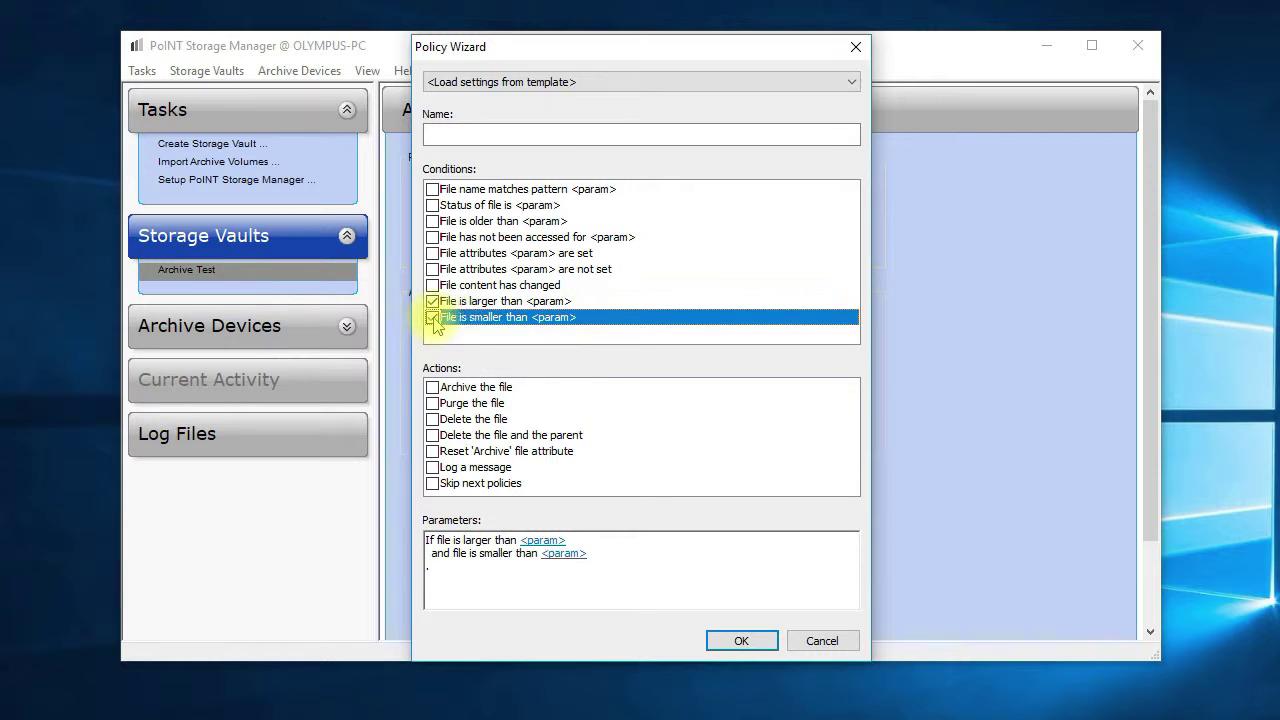
{"action": "left_click", "coordinate": [562, 554]}
{"action": "left_click", "coordinate": [733, 398]}
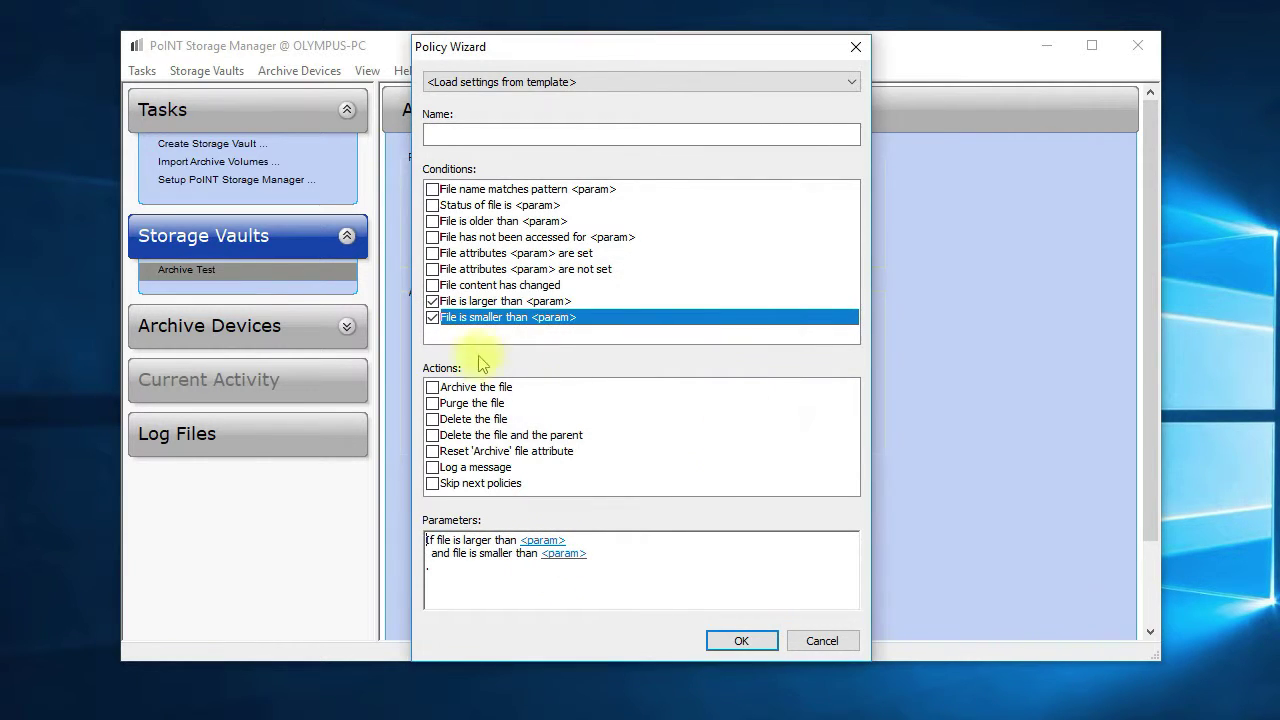
{"action": "left_click", "coordinate": [433, 317]}
{"action": "left_click", "coordinate": [432, 301]}
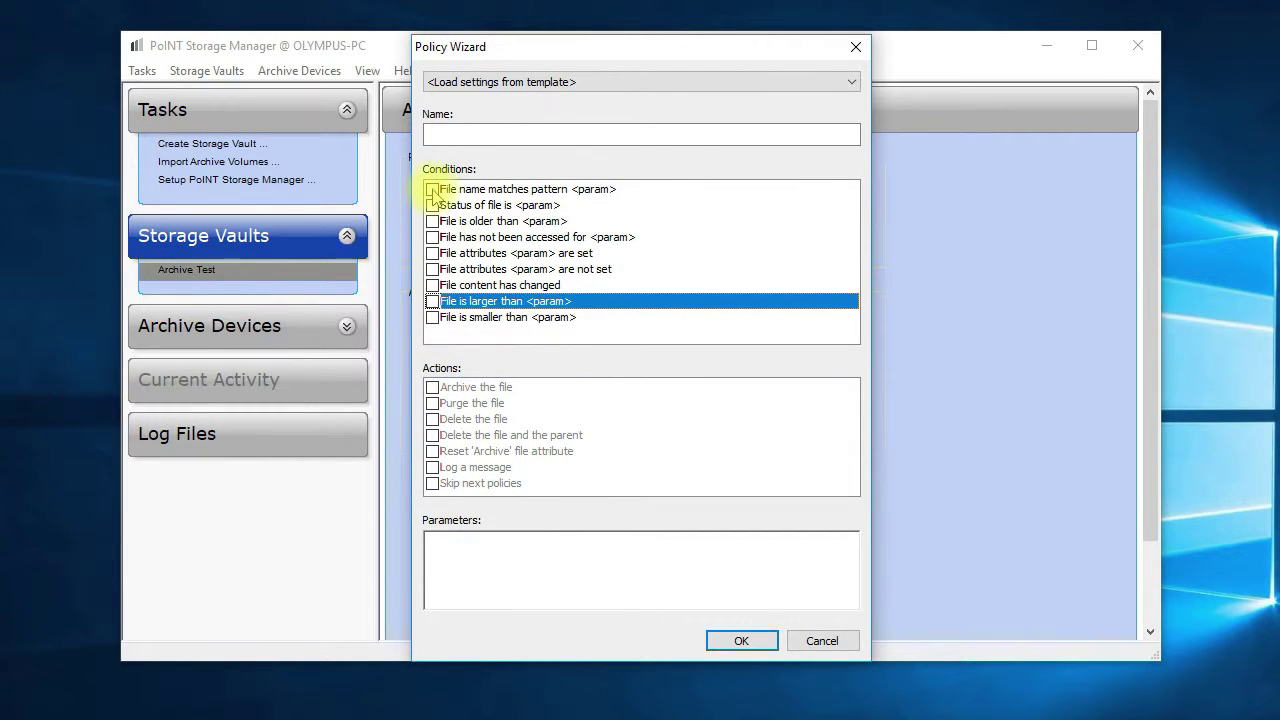
Enable the file name pattern condition and try the available policy actions one after another, from archiving the file to skipping next policies.
{"action": "left_click", "coordinate": [432, 189]}
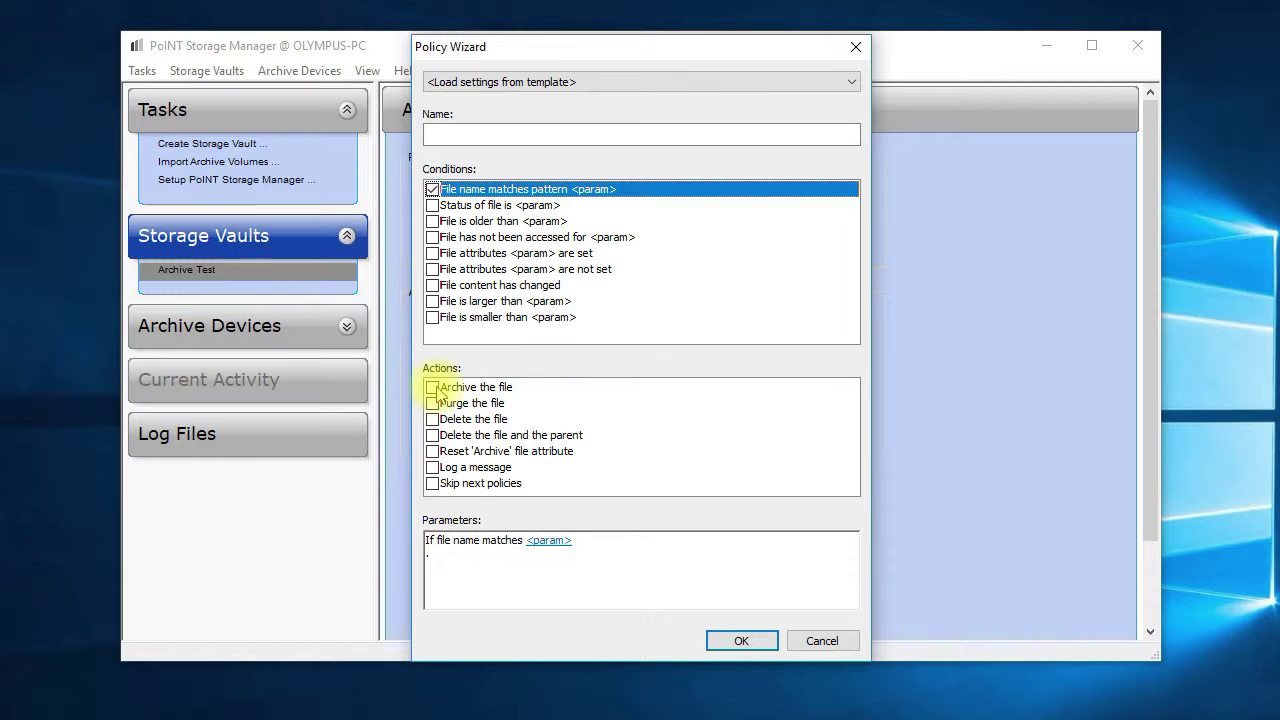
{"action": "left_click", "coordinate": [437, 392]}
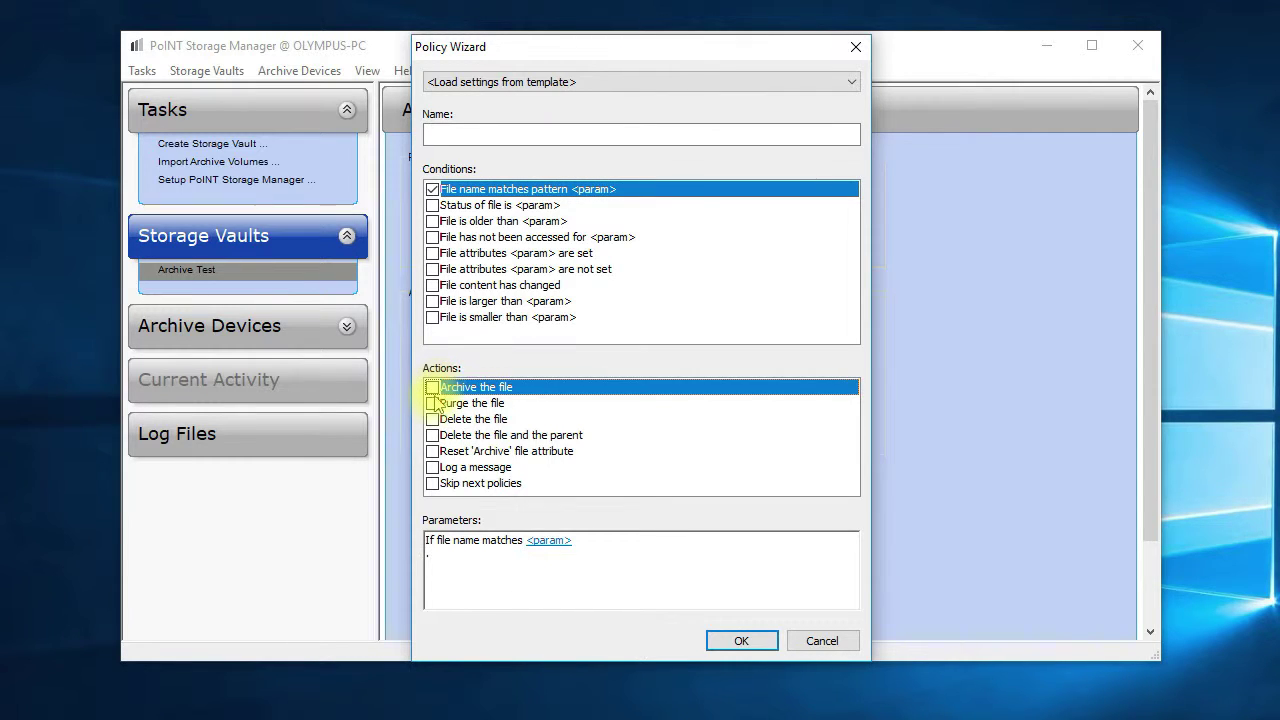
{"action": "left_click", "coordinate": [433, 403]}
{"action": "left_click", "coordinate": [433, 403]}
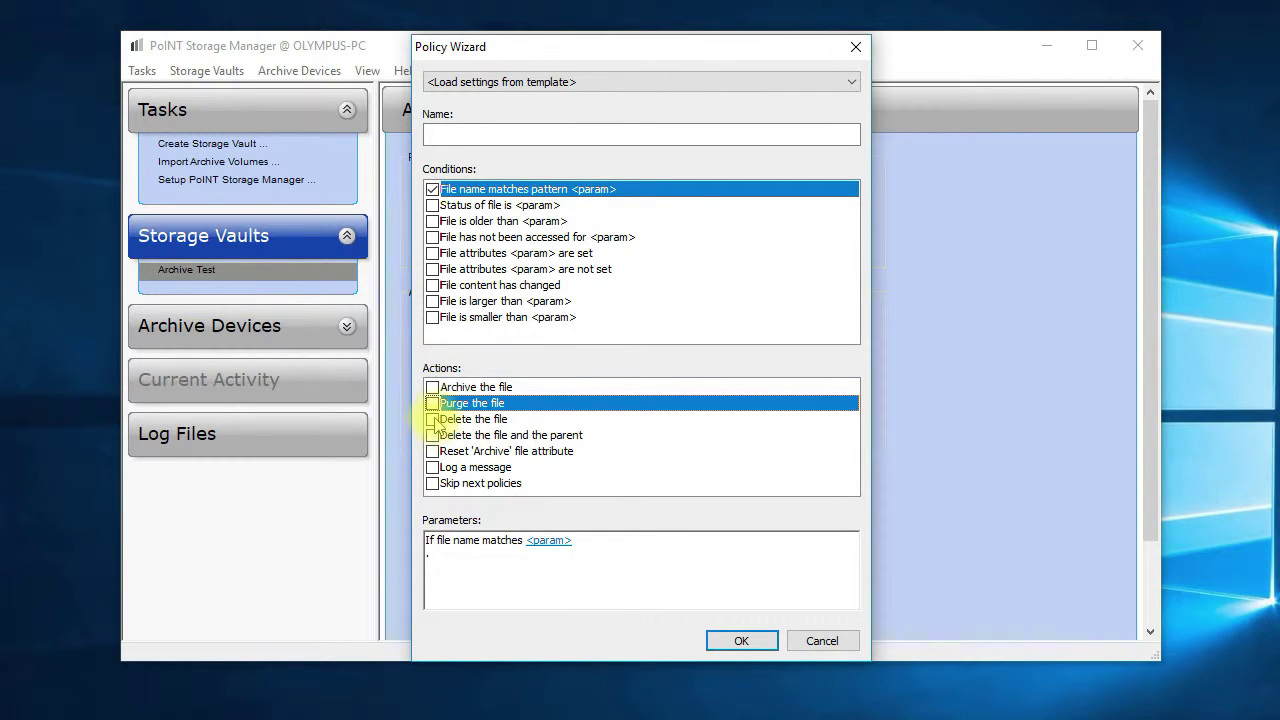
{"action": "left_click", "coordinate": [433, 419]}
{"action": "left_click", "coordinate": [433, 419]}
{"action": "left_click", "coordinate": [433, 435]}
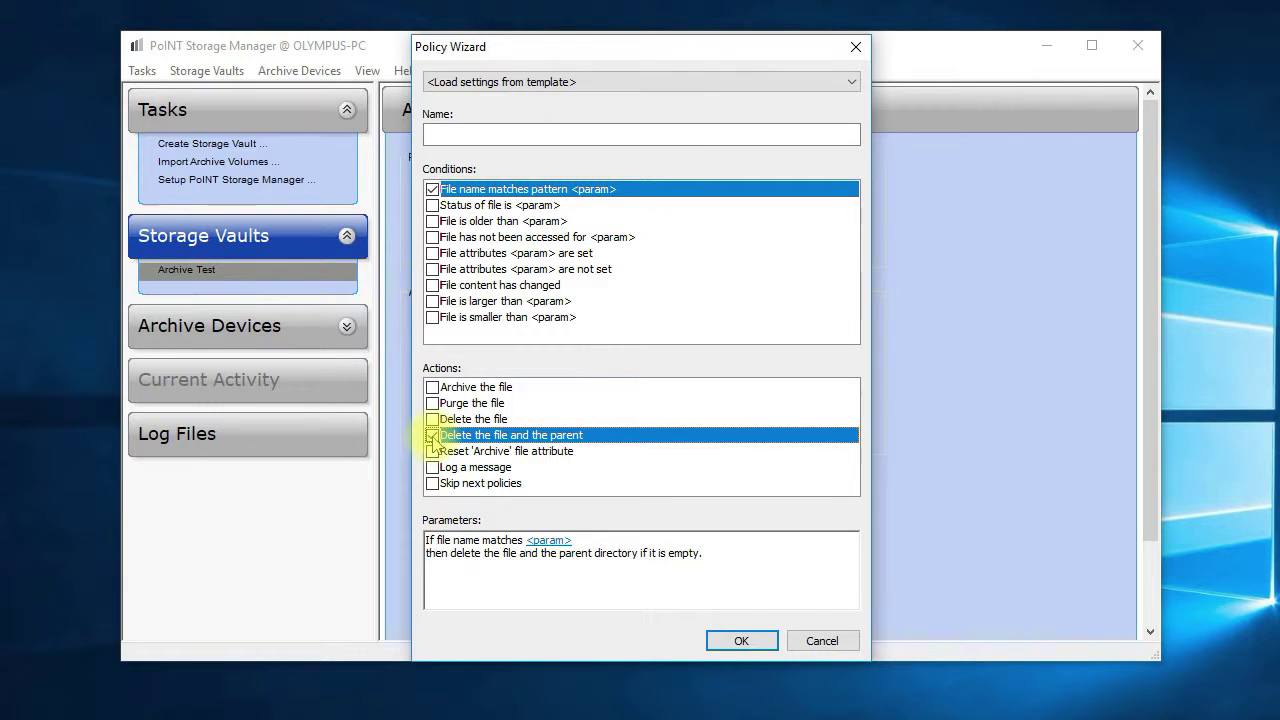
{"action": "left_click", "coordinate": [433, 435]}
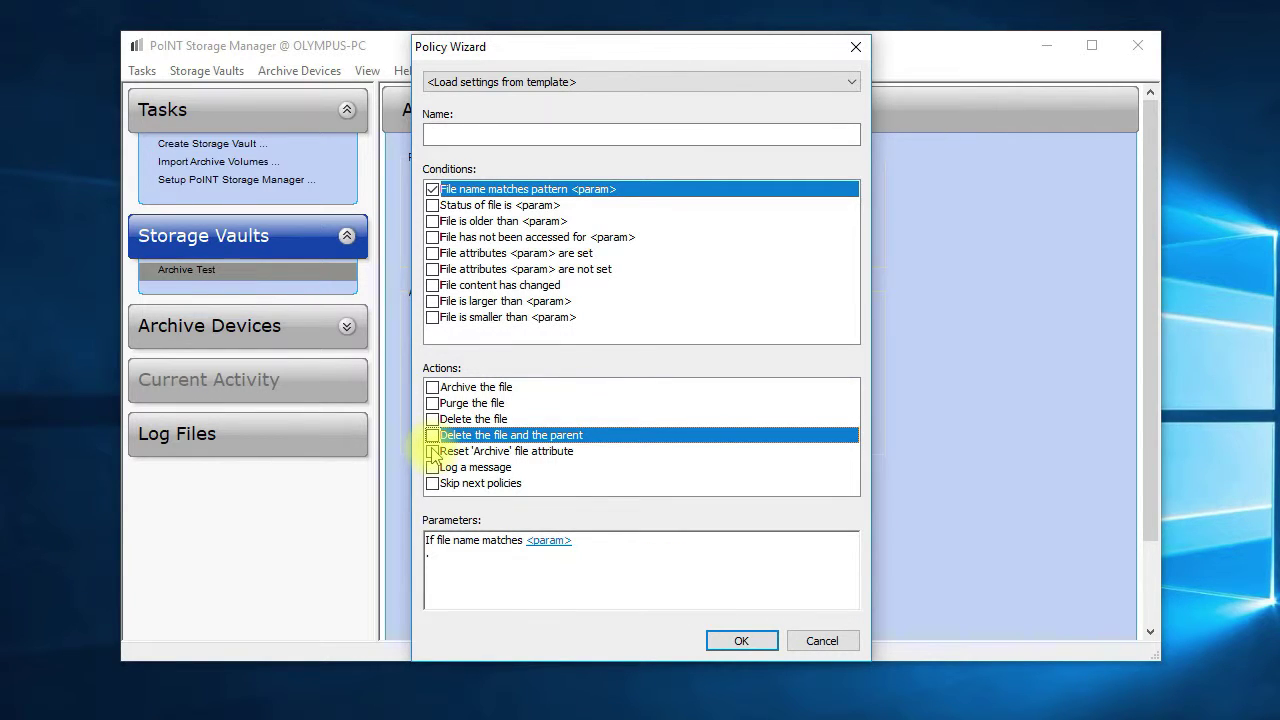
{"action": "left_click", "coordinate": [433, 451]}
{"action": "left_click", "coordinate": [433, 451]}
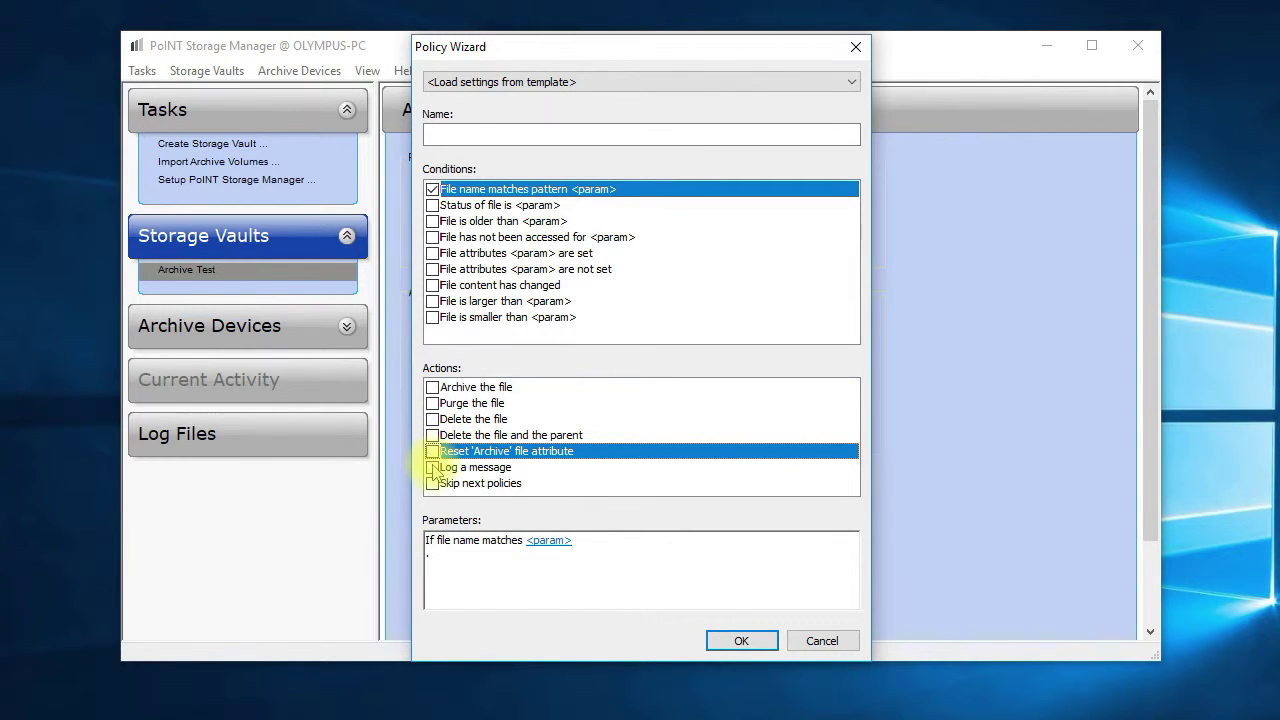
{"action": "left_click", "coordinate": [433, 467]}
{"action": "left_click", "coordinate": [433, 467]}
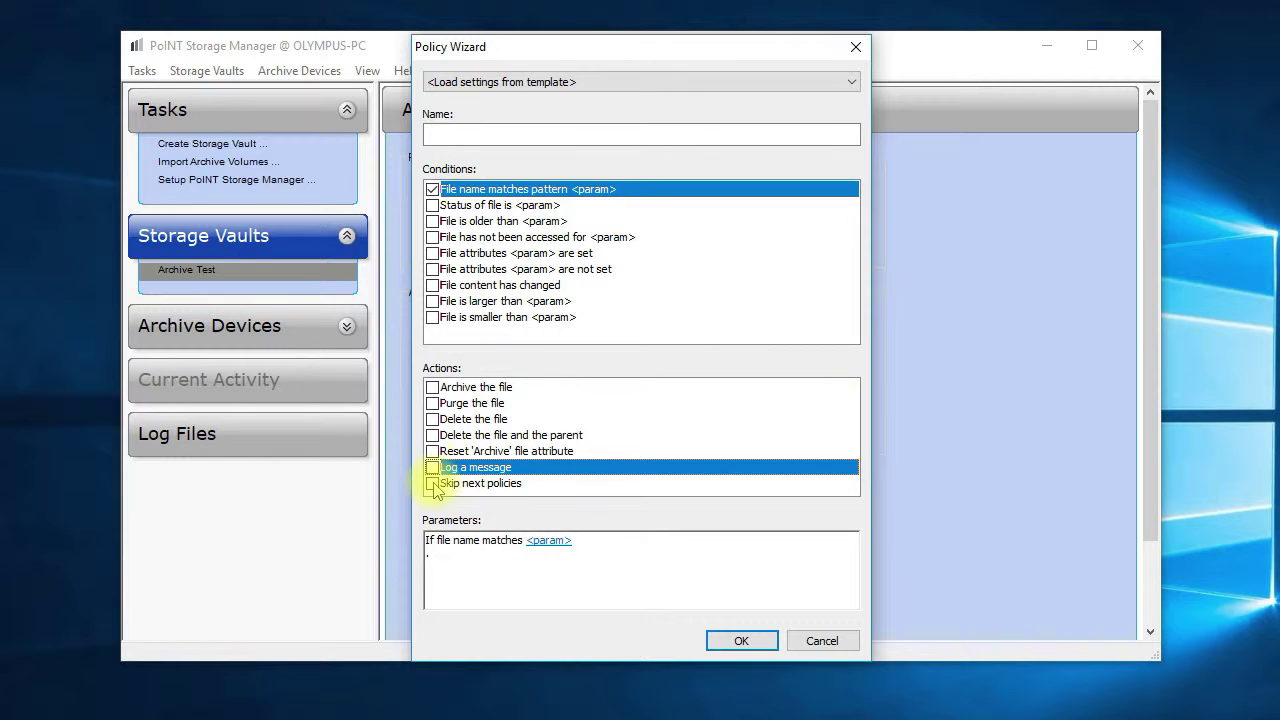
{"action": "left_click", "coordinate": [433, 483]}
{"action": "left_click", "coordinate": [433, 485]}
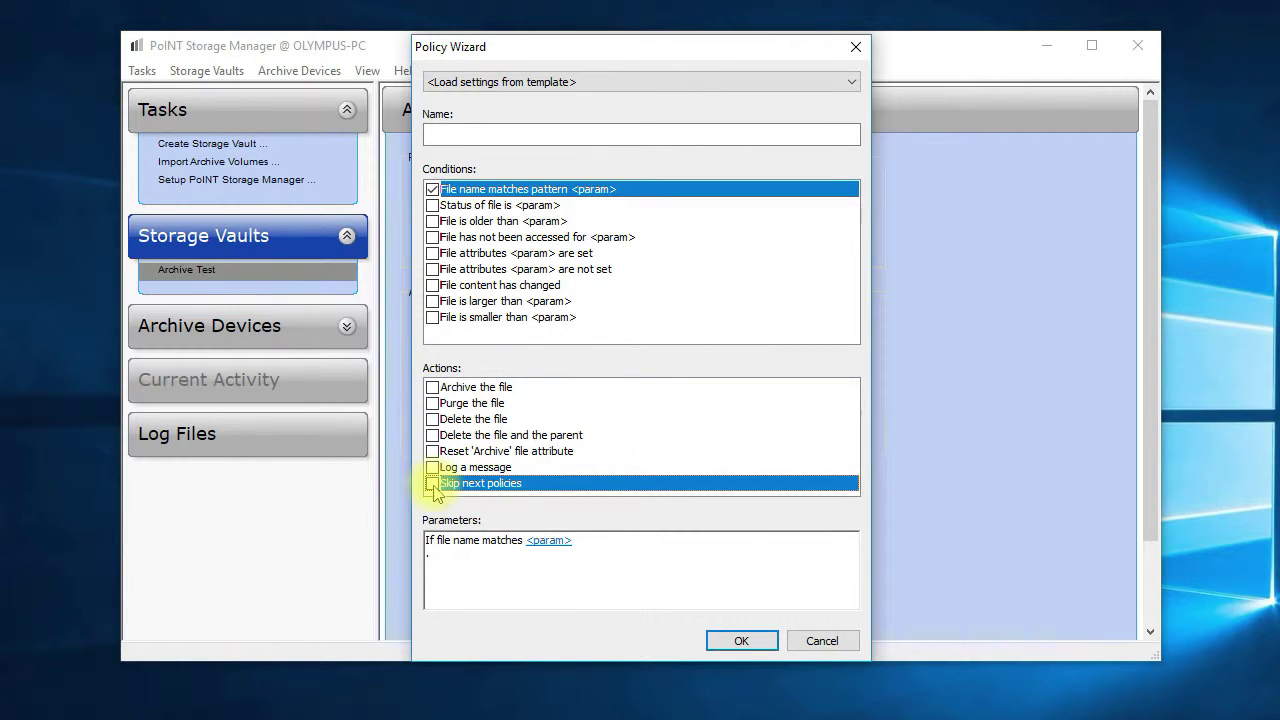
Add a policy using the settings of the Archive Test template, and execute it immediately on the storage vault.
{"action": "left_click", "coordinate": [512, 82]}
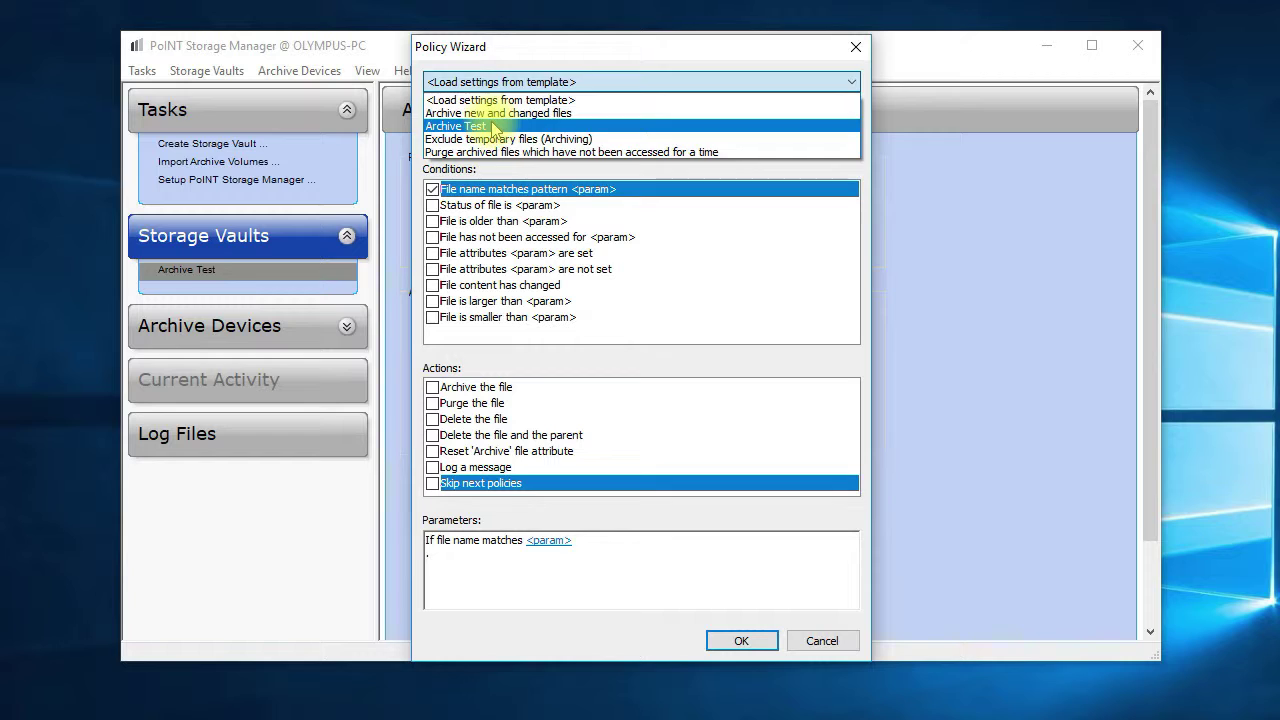
{"action": "left_click", "coordinate": [494, 127]}
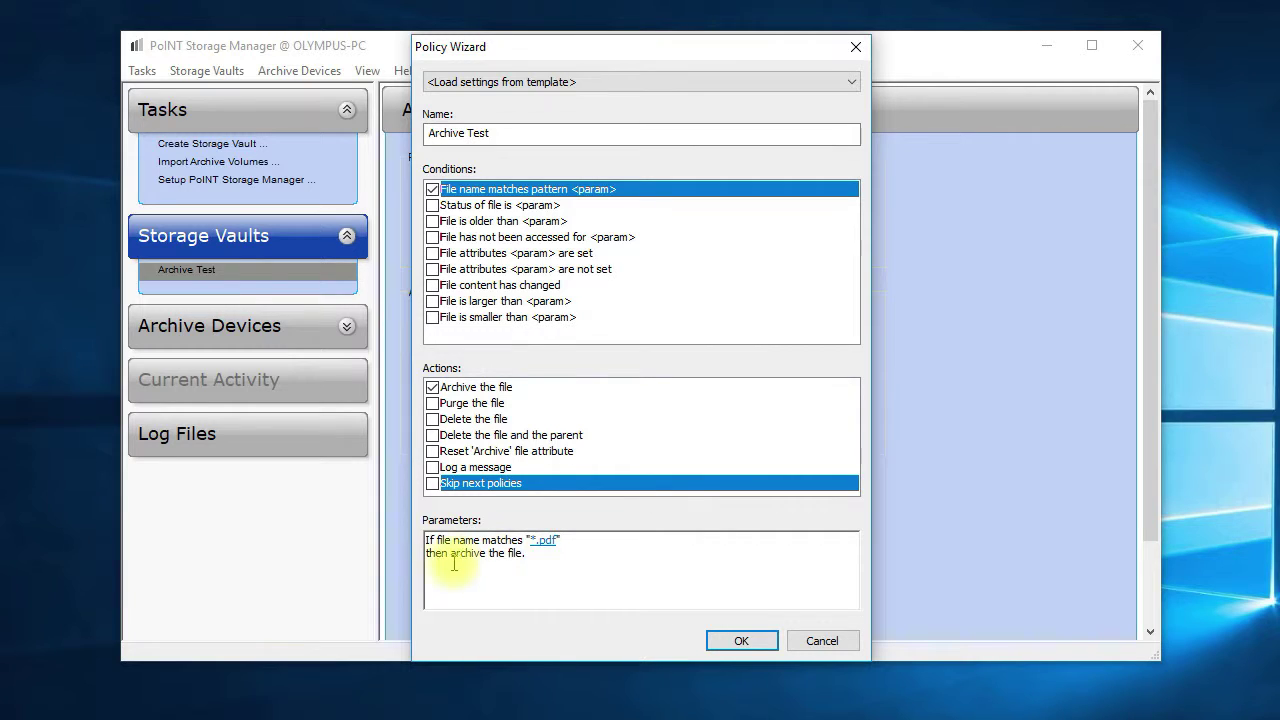
{"action": "left_click", "coordinate": [741, 641]}
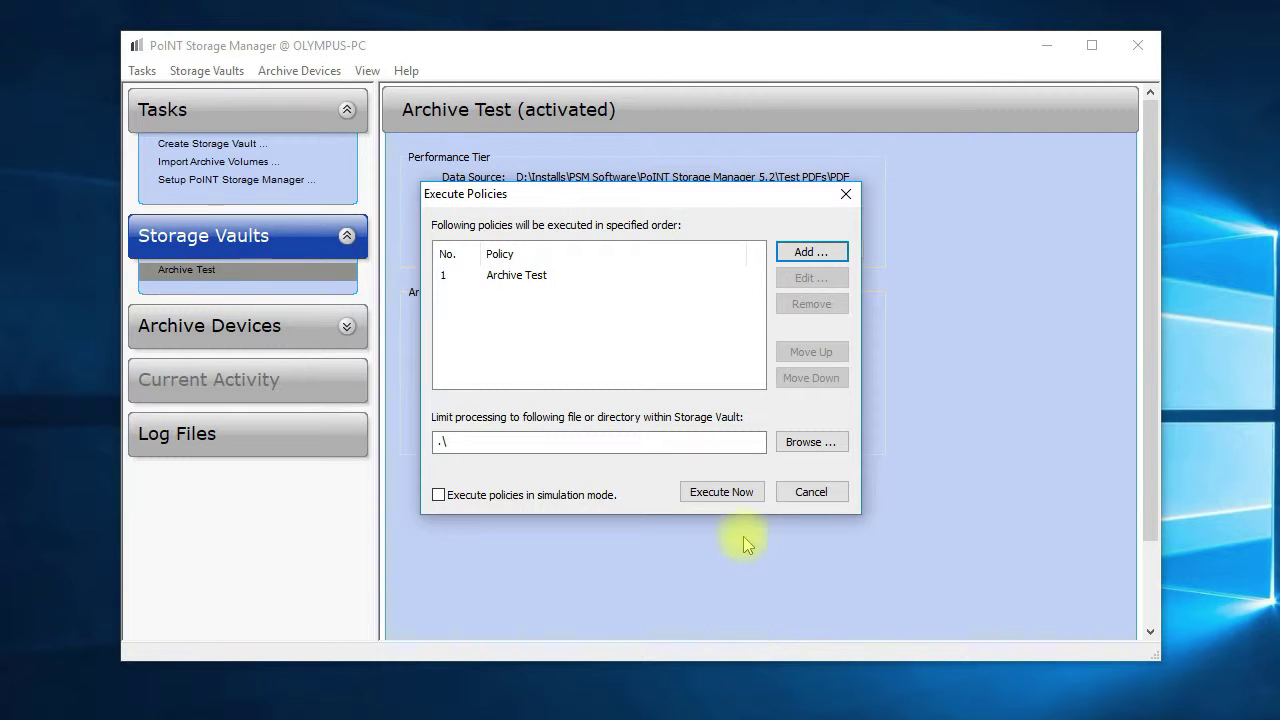
{"action": "left_click", "coordinate": [721, 492]}
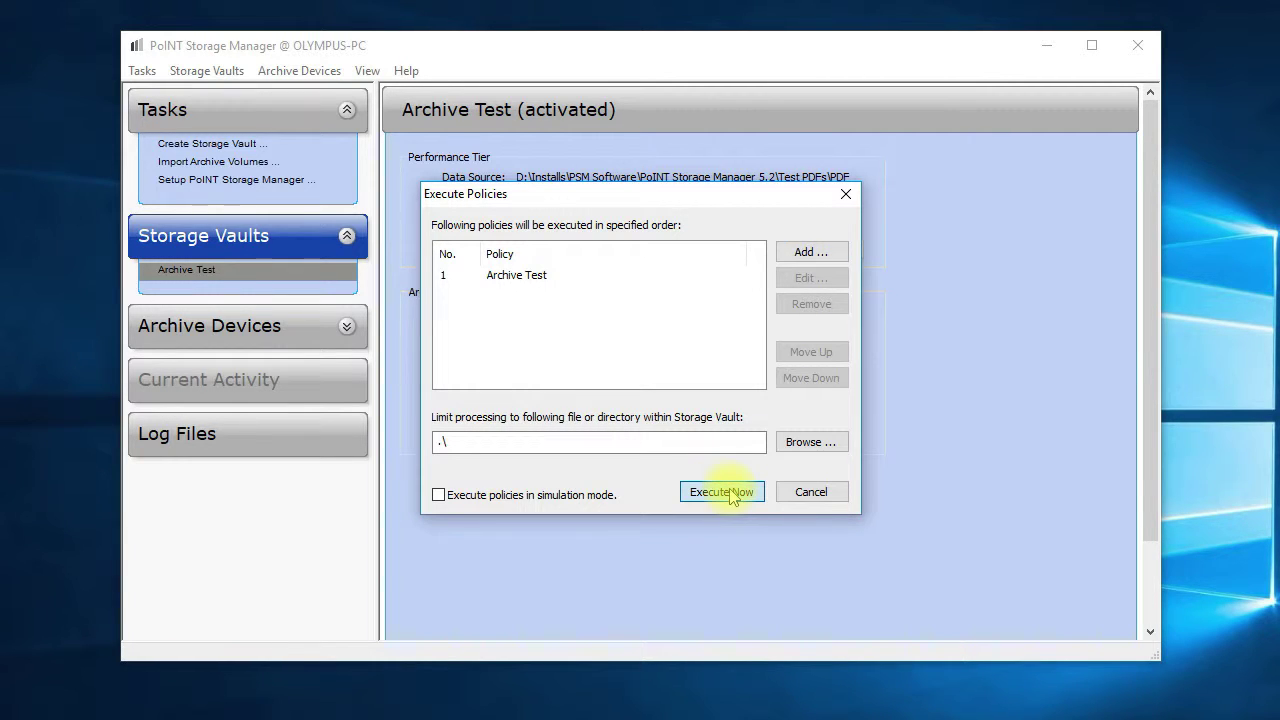